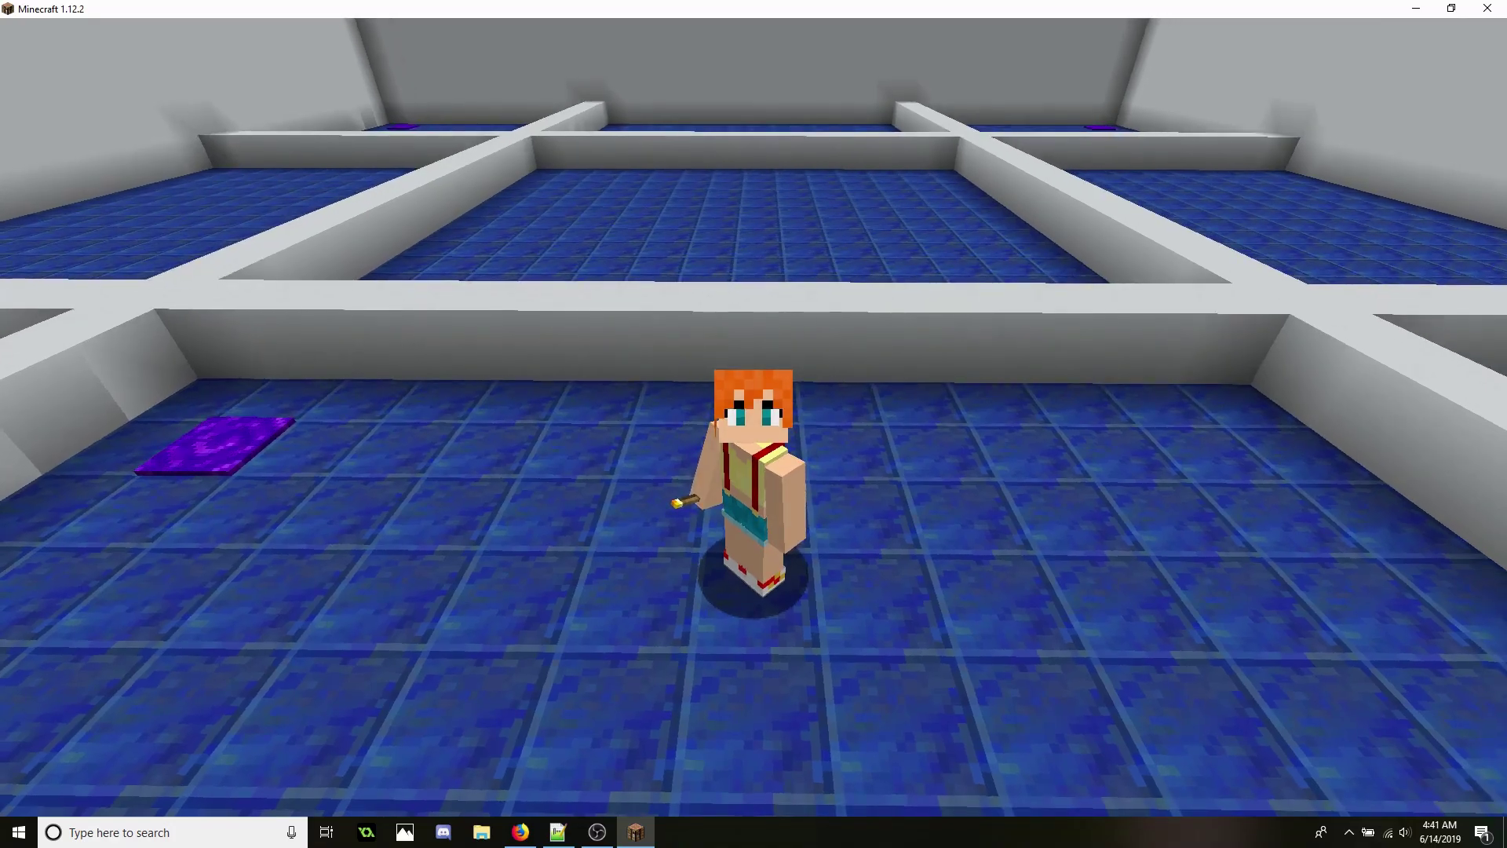
Show the HUD in first-person view and place a trainer NPC on the lapis floor with the NPC Editor
key(F1)
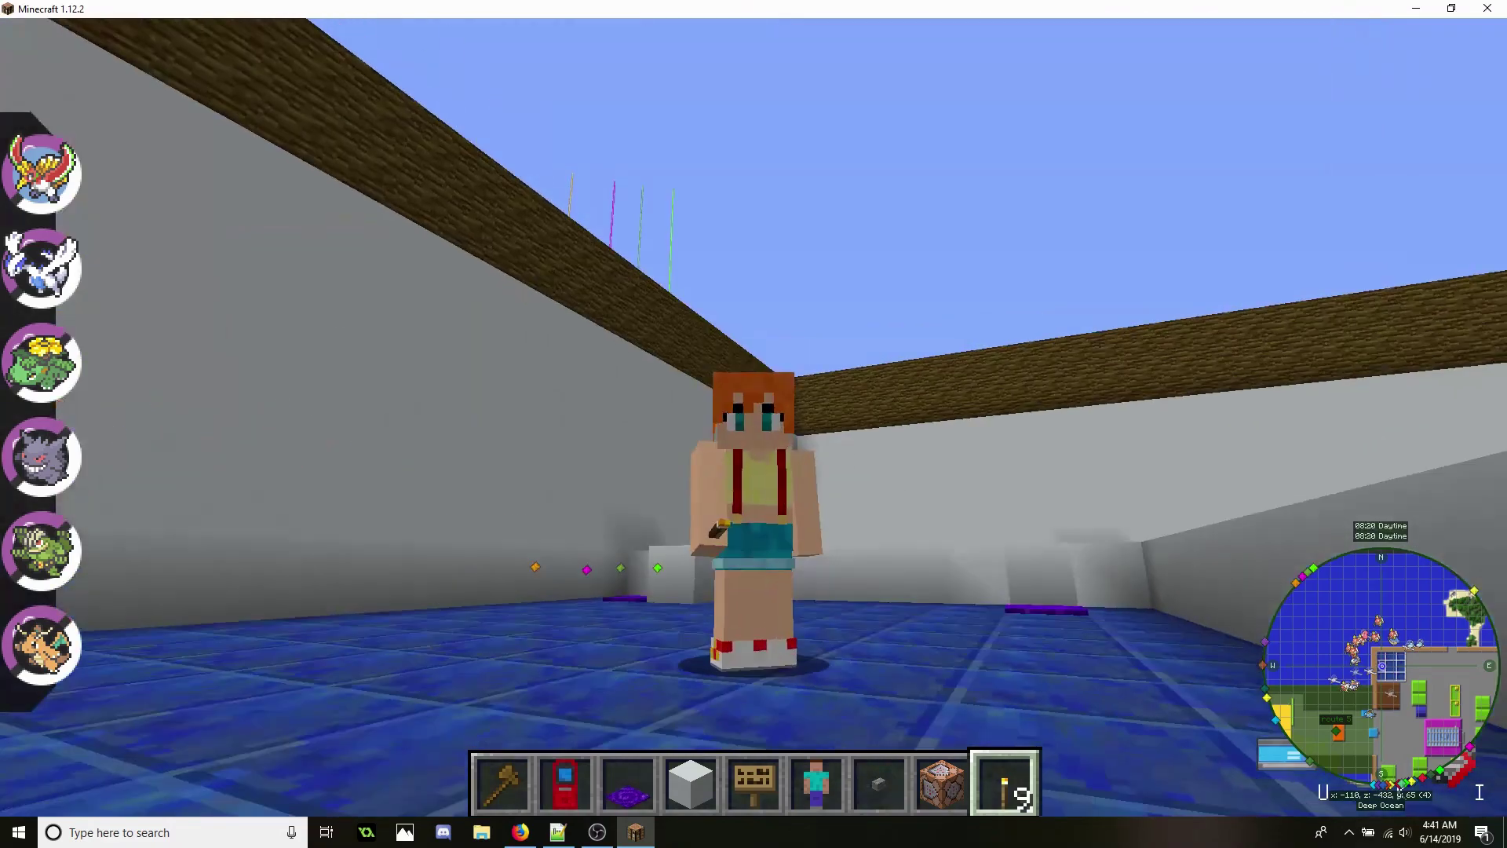
key(F5)
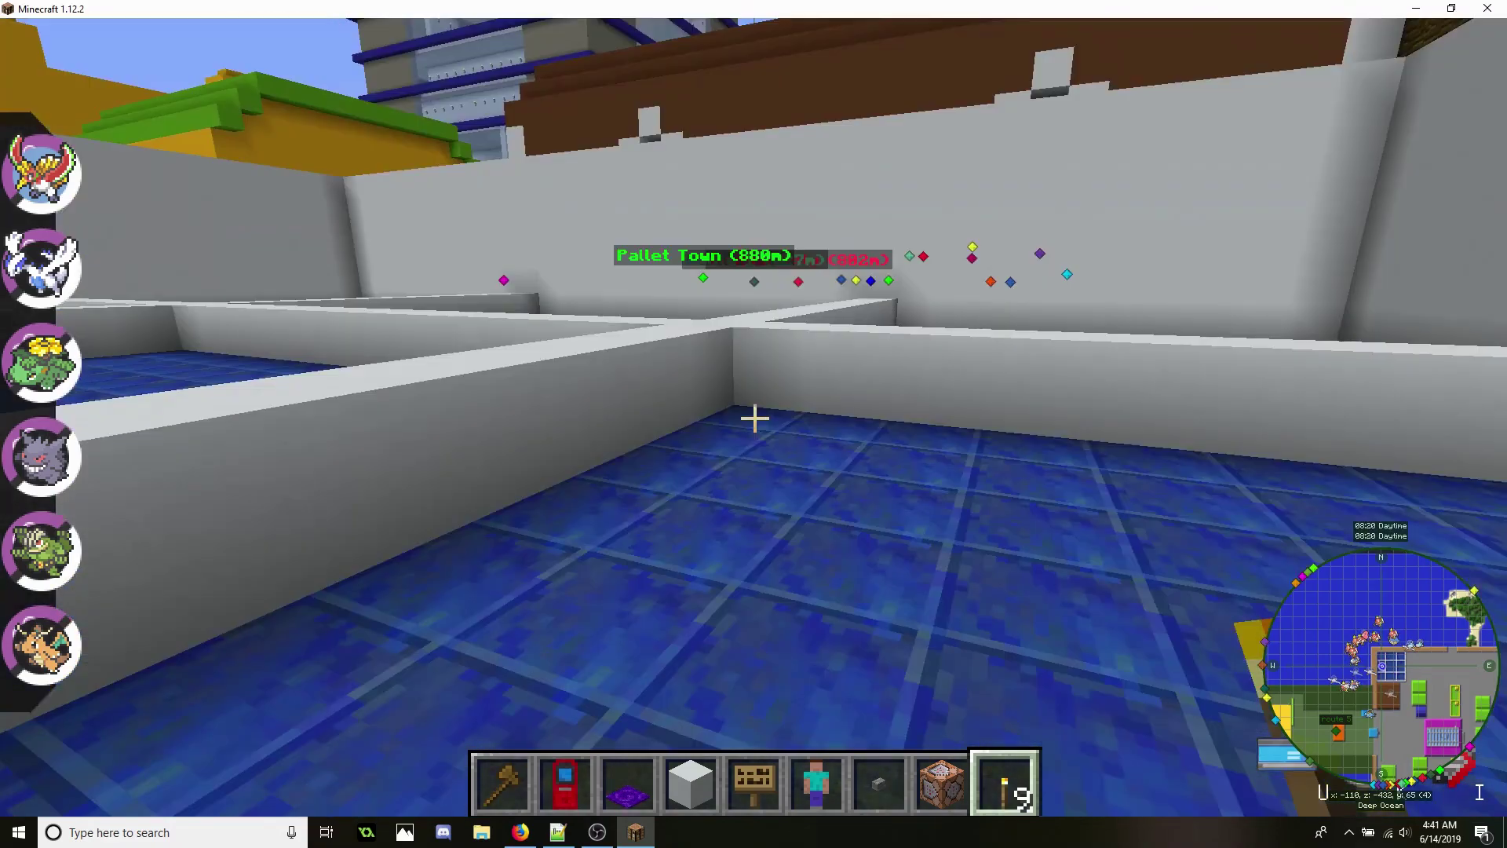
scroll(754, 417, up, 3)
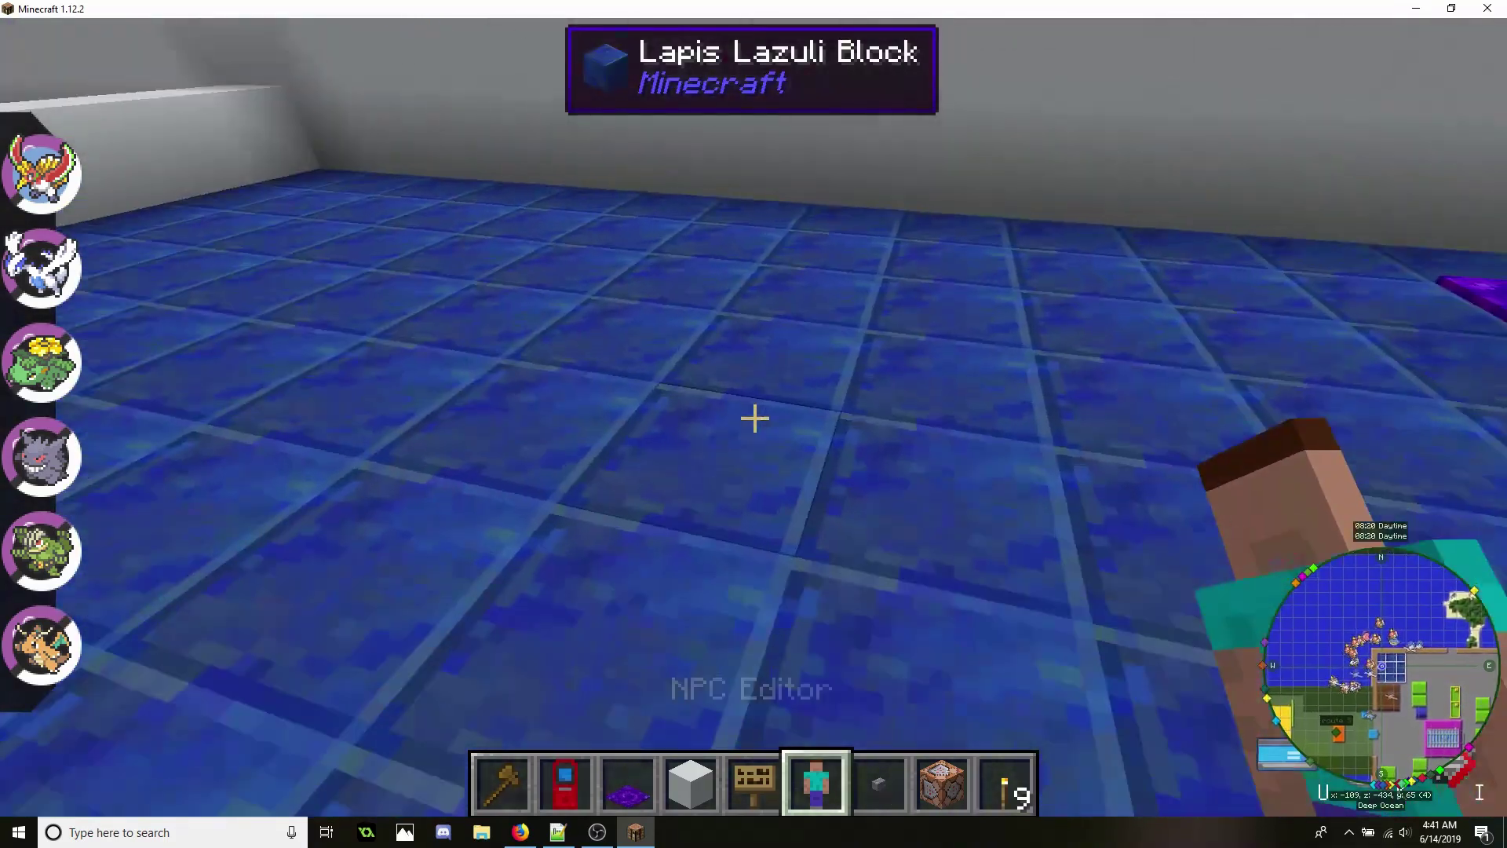
right_click(754, 417)
click(823, 206)
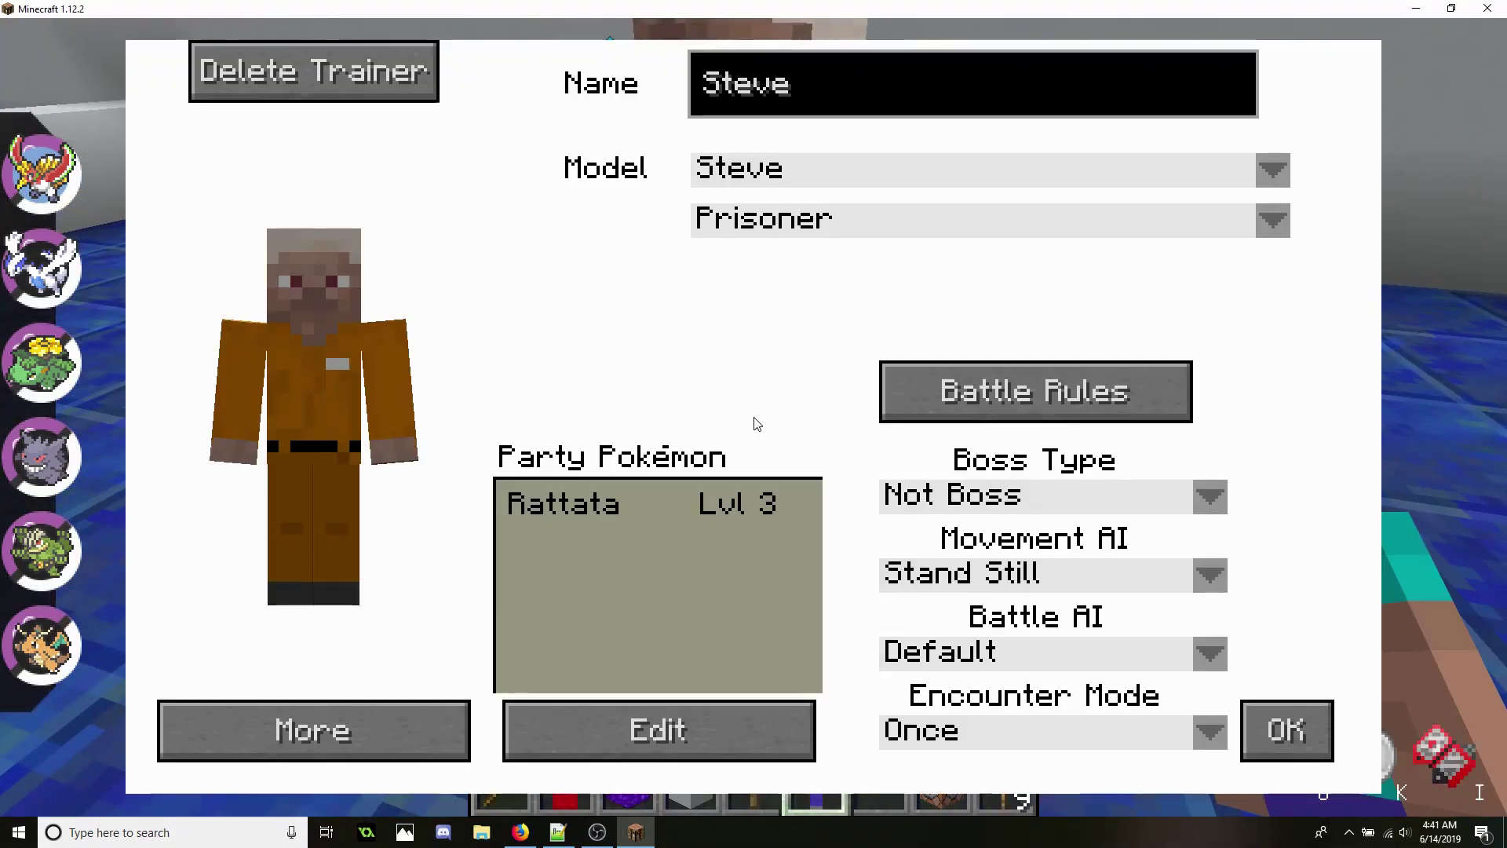
Set the trainer's skin to Custom Resource Pack with the texture name "ash"
click(781, 216)
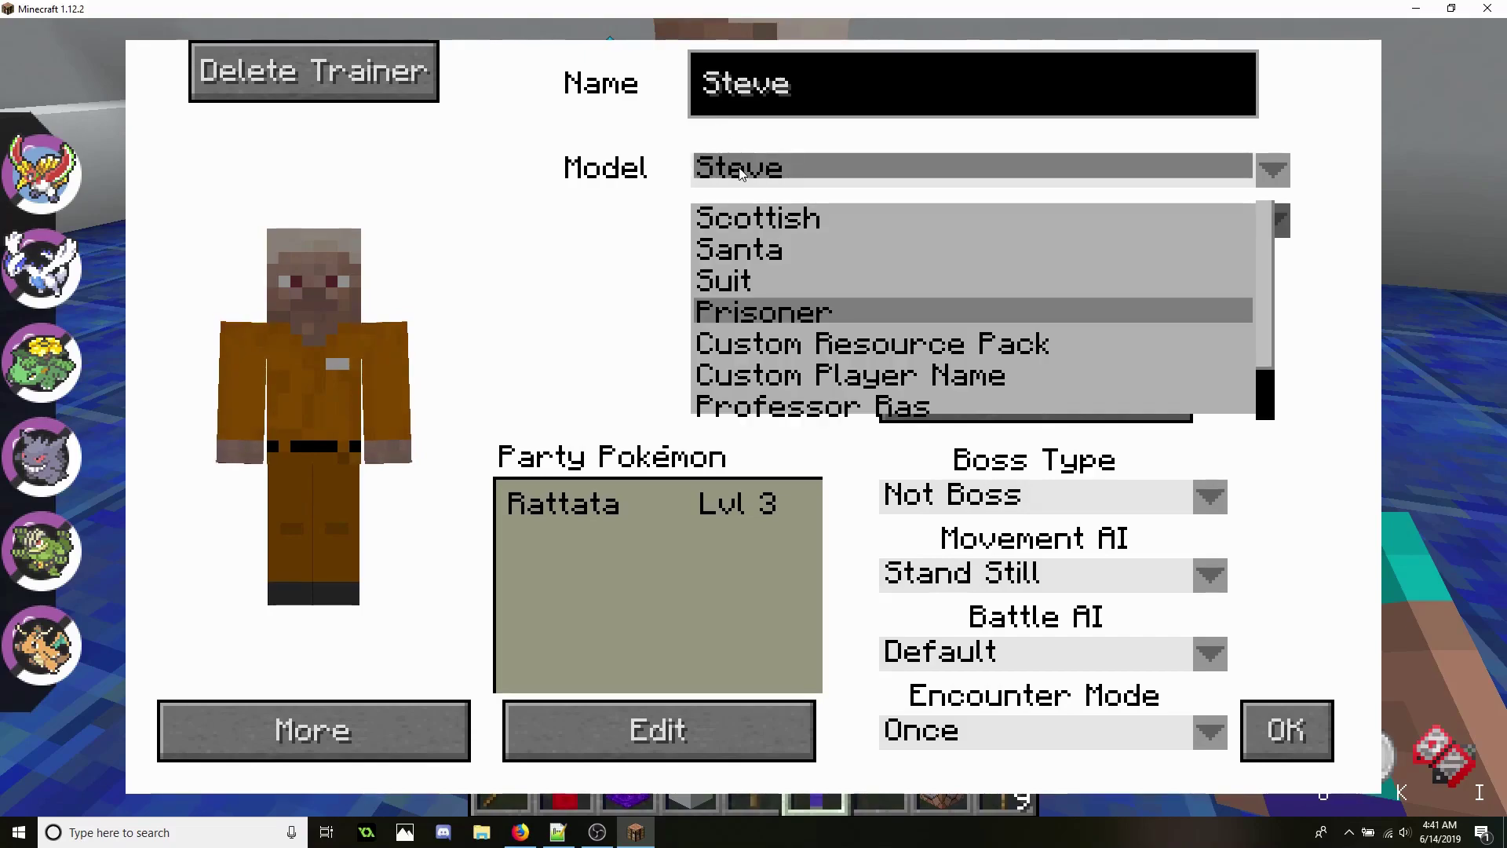
click(851, 345)
click(848, 311)
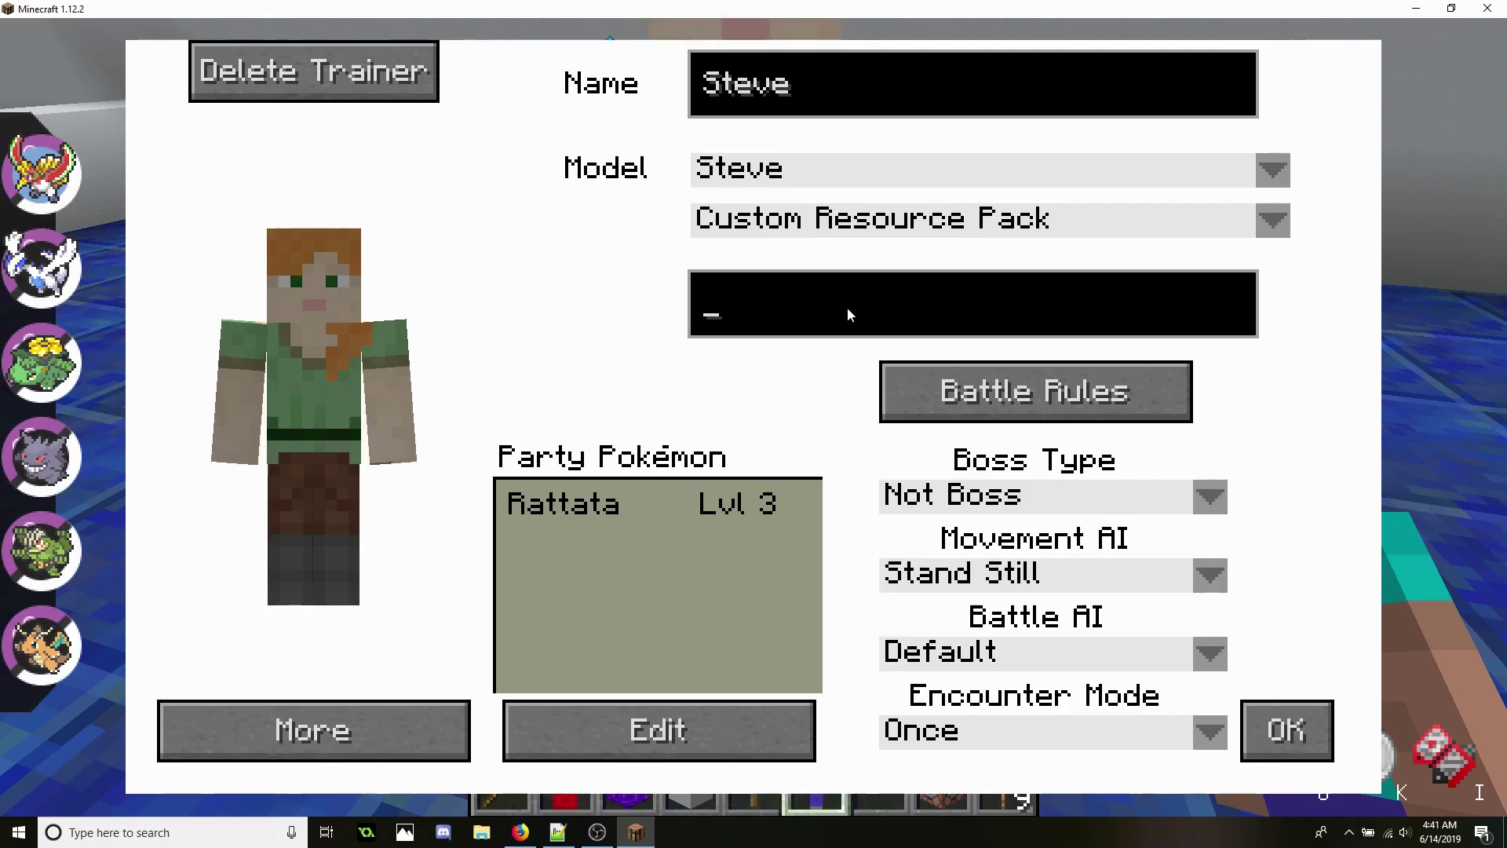
text(ash)
key(Escape)
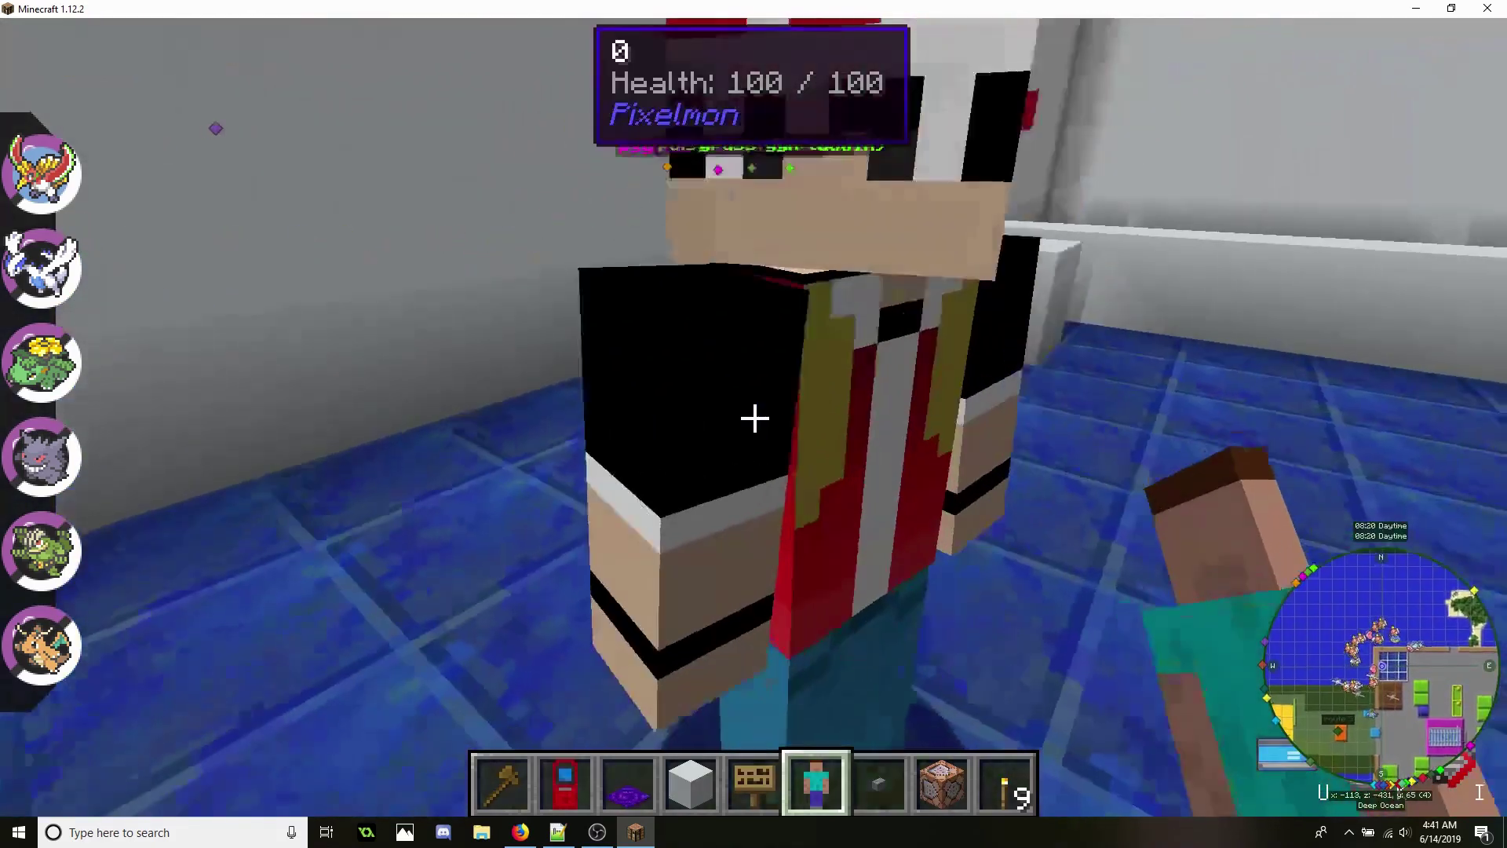
Change the trainer's custom resource pack texture name to "brock"
right_click(754, 417)
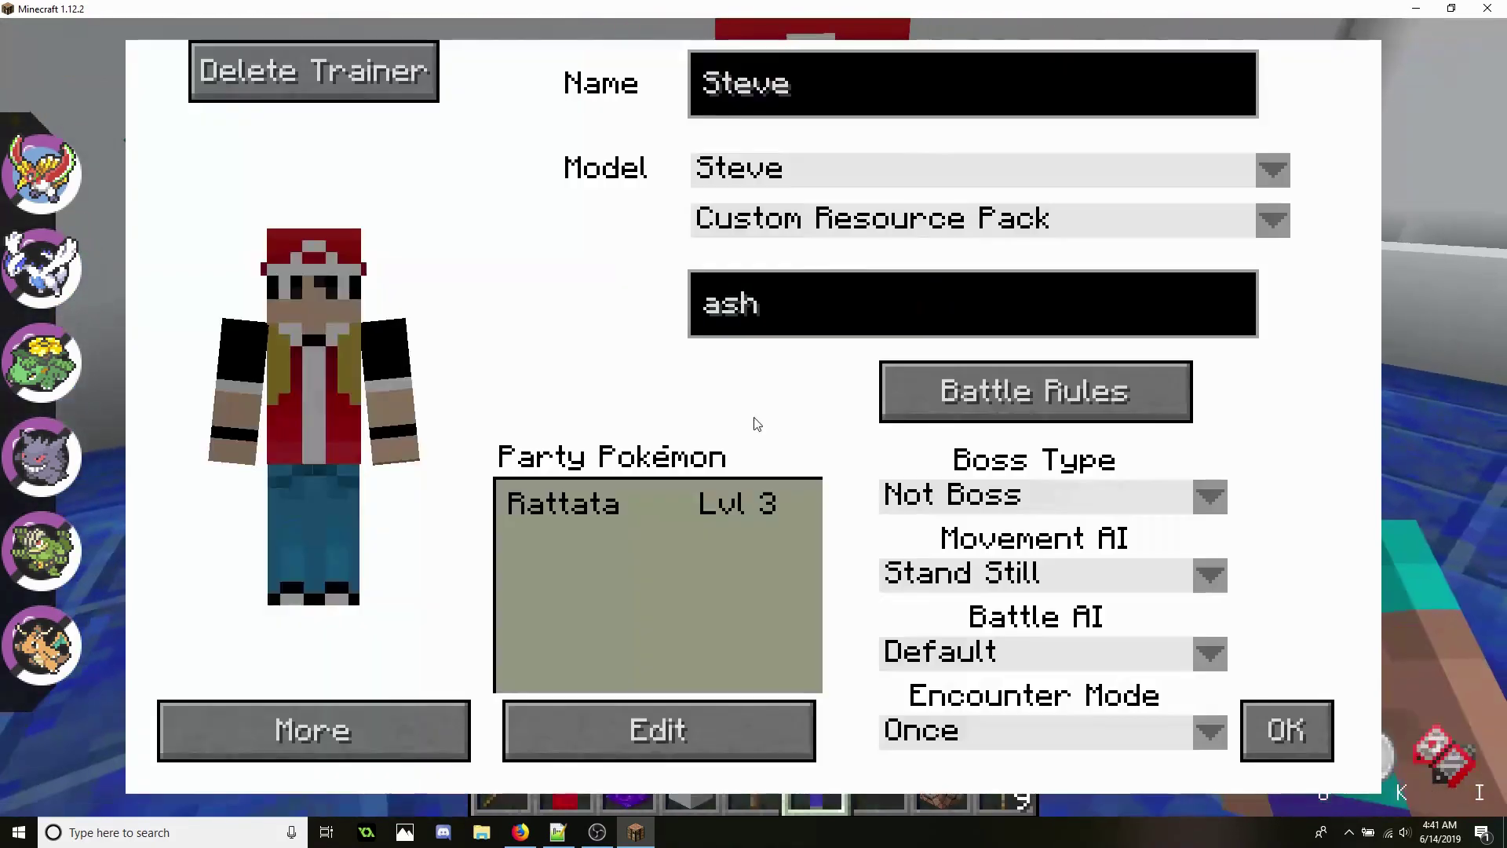
key(BackSpace)
key(BackSpace)
key(BackSpace)
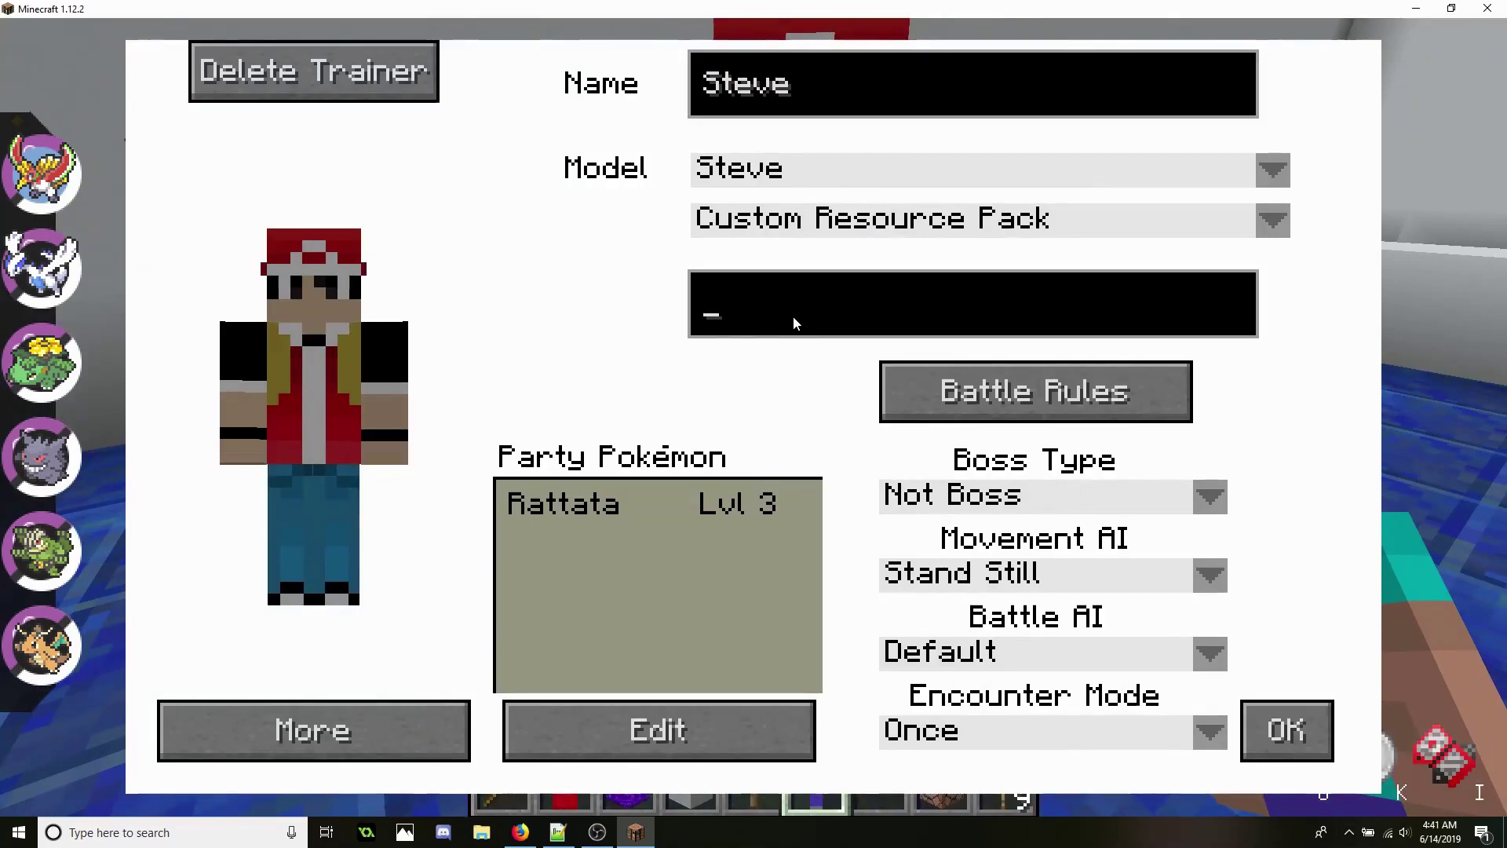
text(brock)
key(Escape)
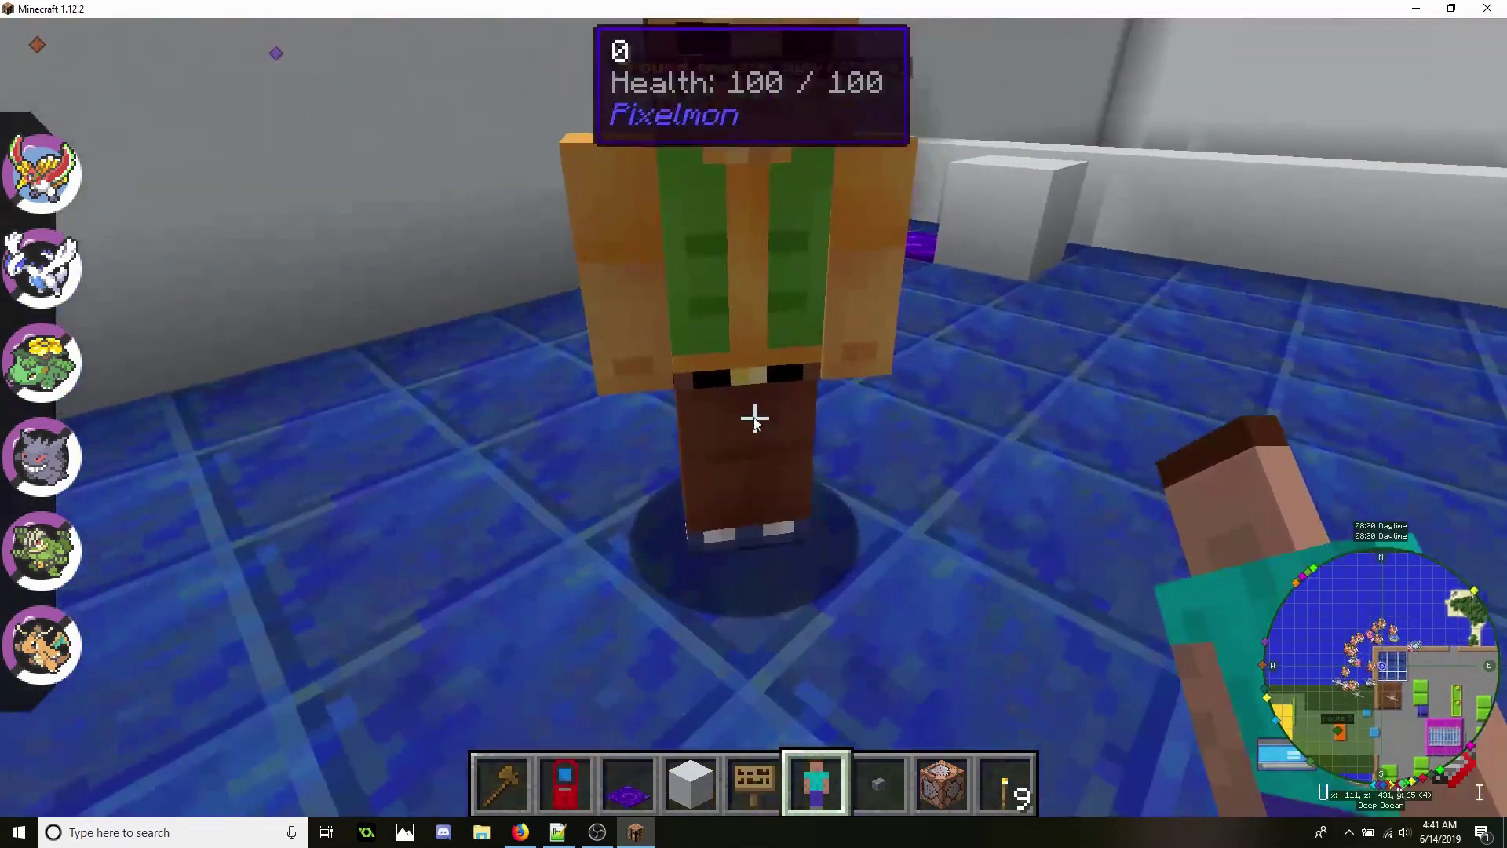
Change the trainer's custom resource pack texture name to "surge"
right_click(754, 418)
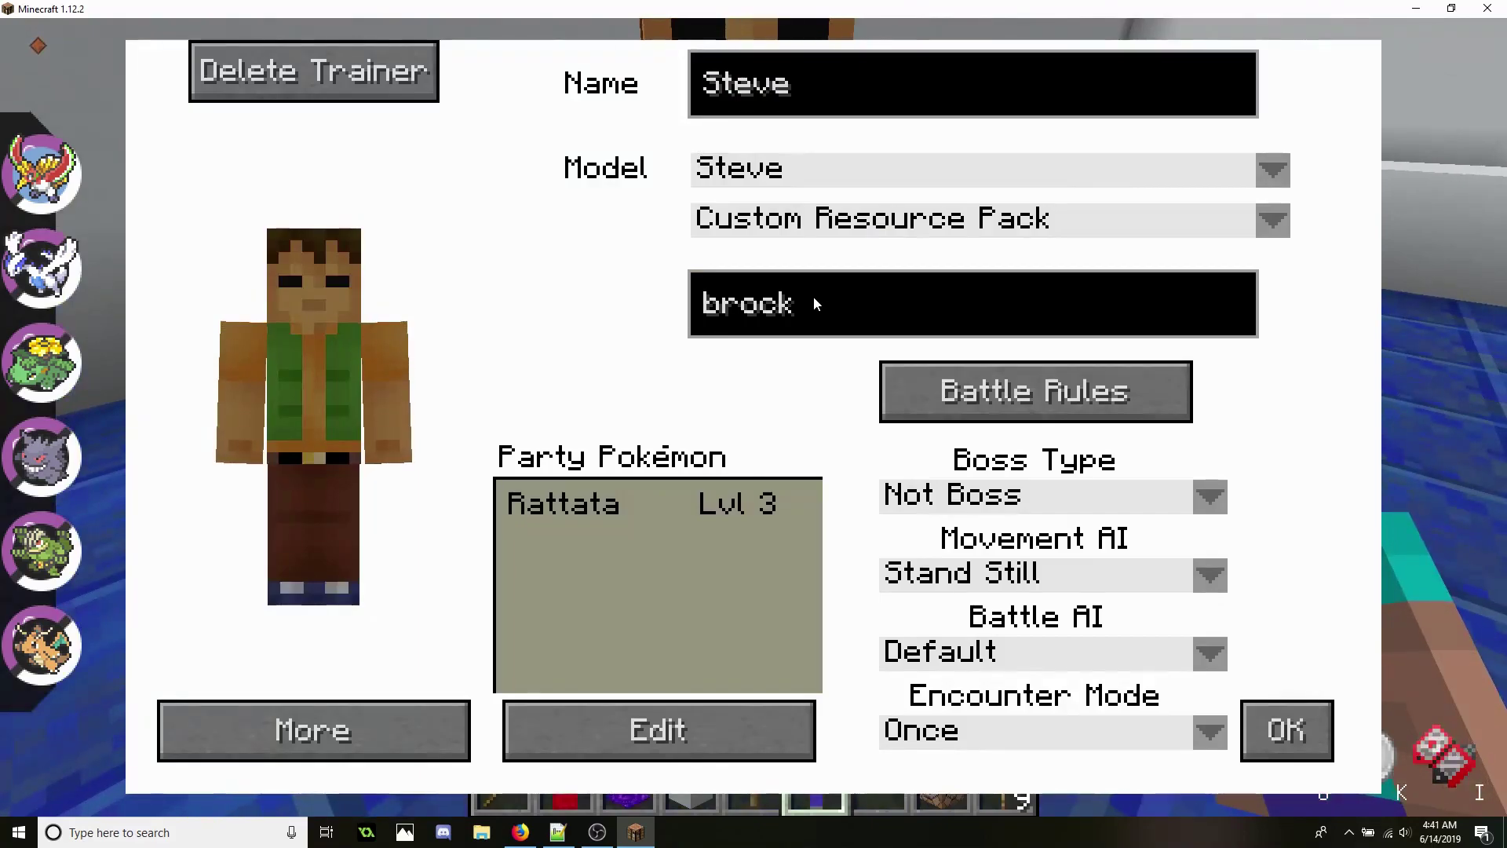
key(BackSpace)
key(BackSpace)
key(BackSpace)
key(BackSpace)
key(BackSpace)
text(surge)
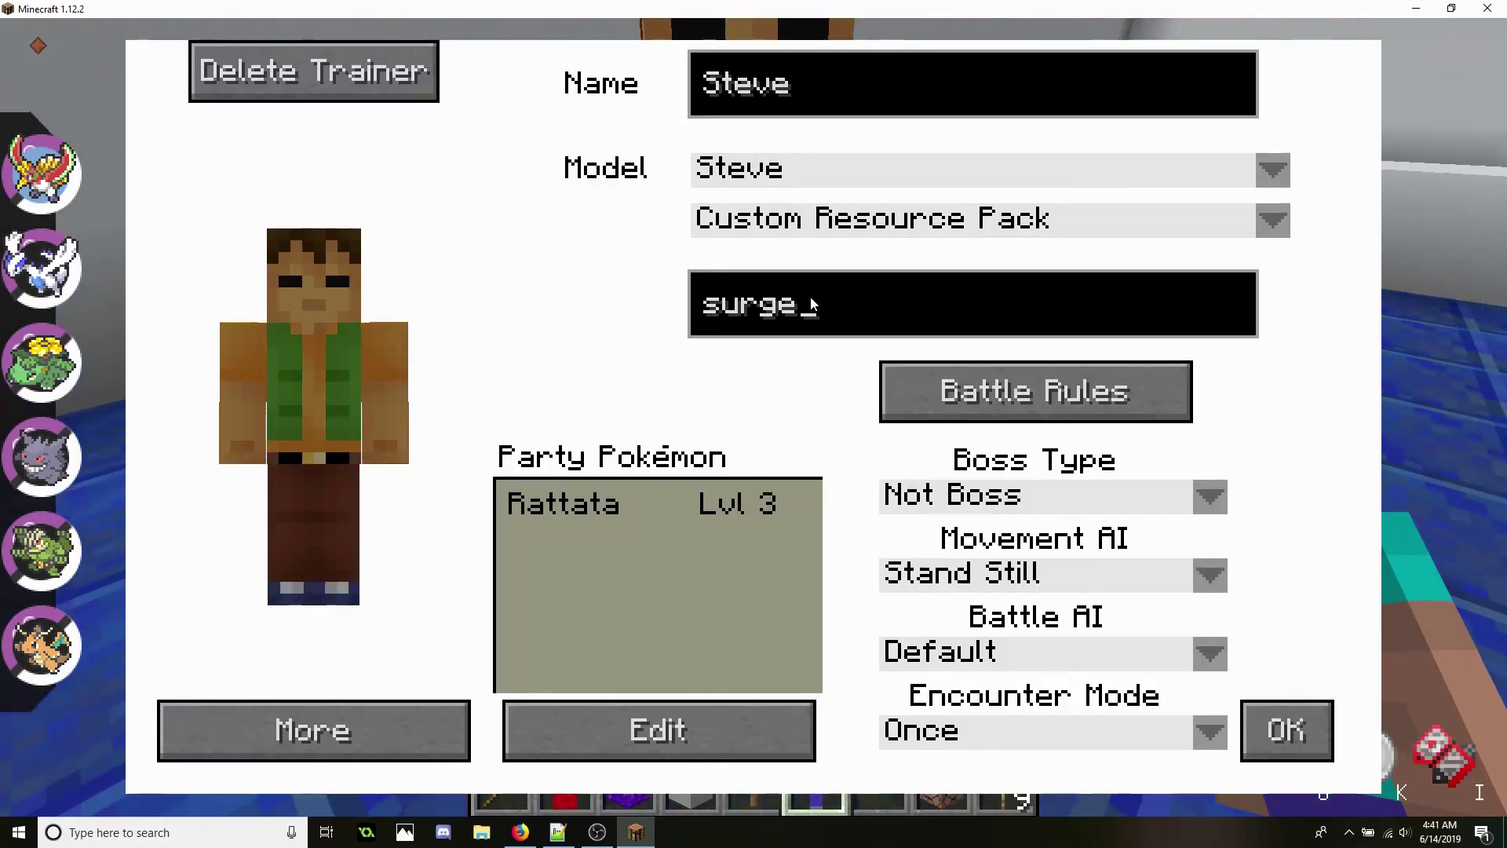
key(Escape)
Delete the trainer NPC wearing the "surge" skin
key(s)
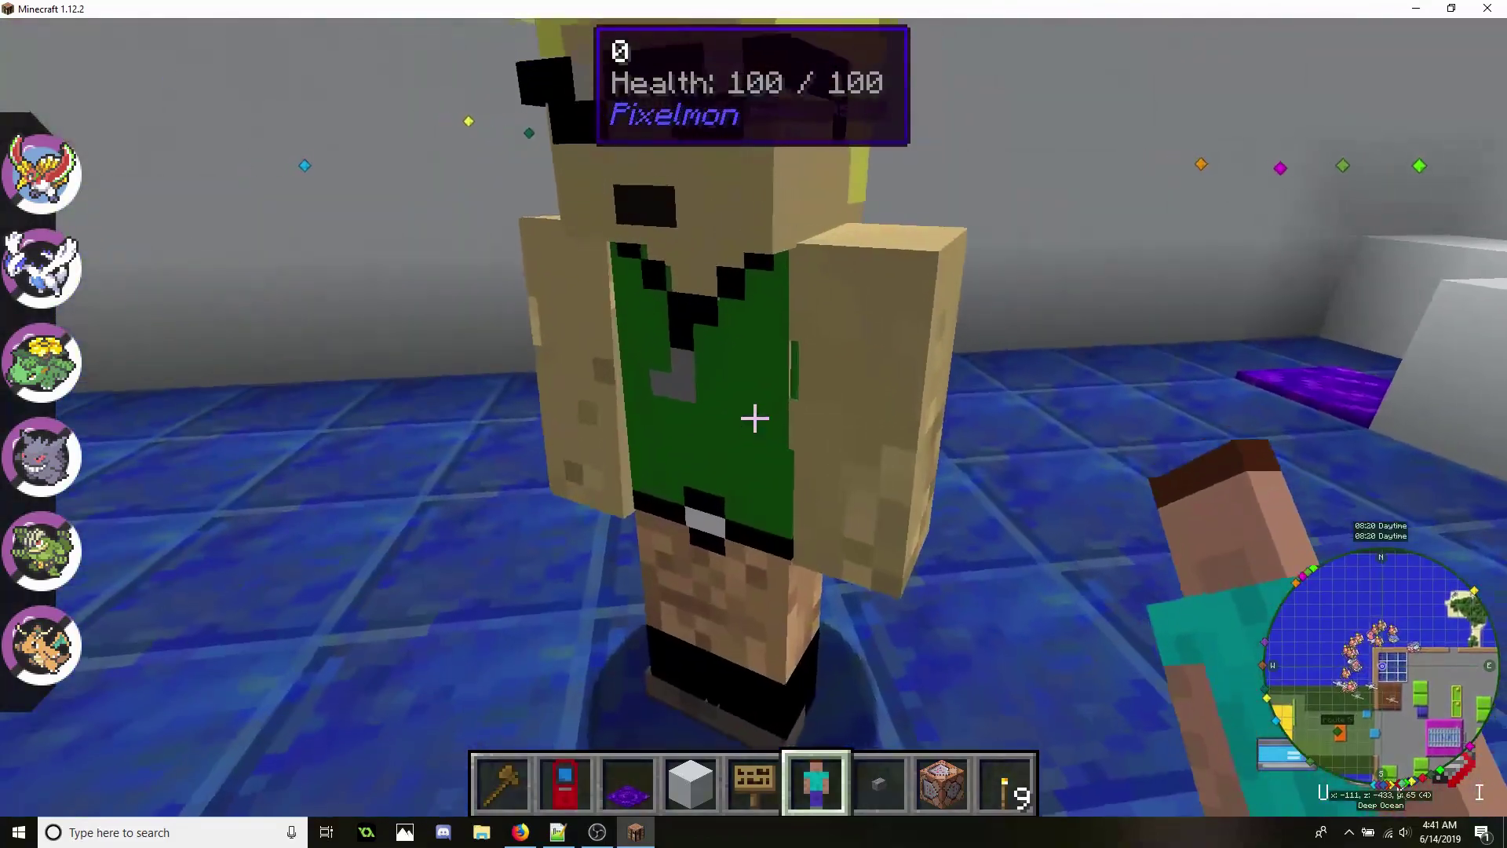
right_click(754, 418)
click(287, 74)
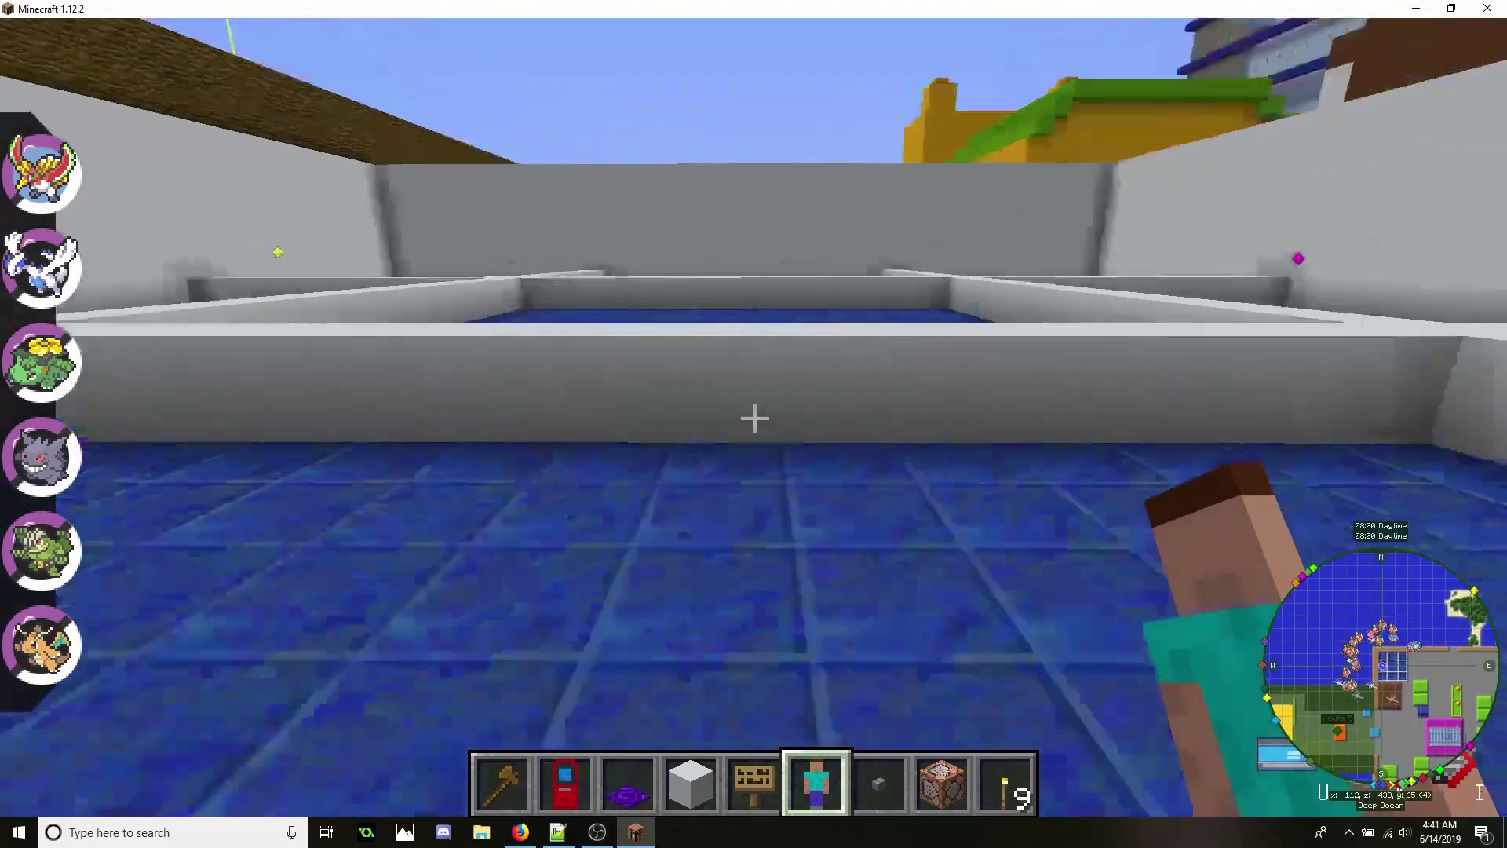
Pause the game and open the %appdata% folder through the Windows search
key(Escape)
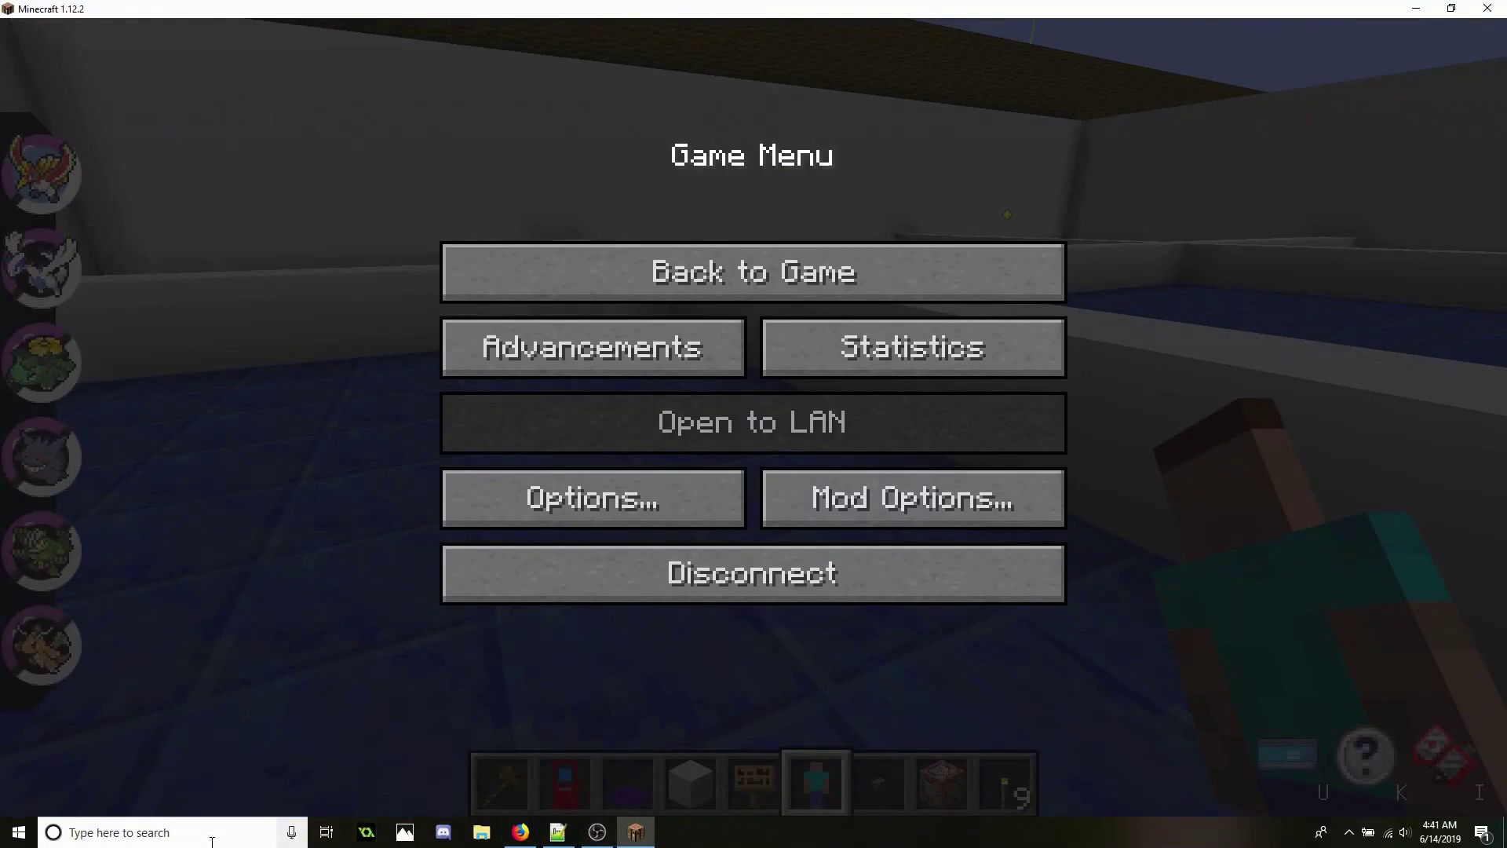
click(218, 831)
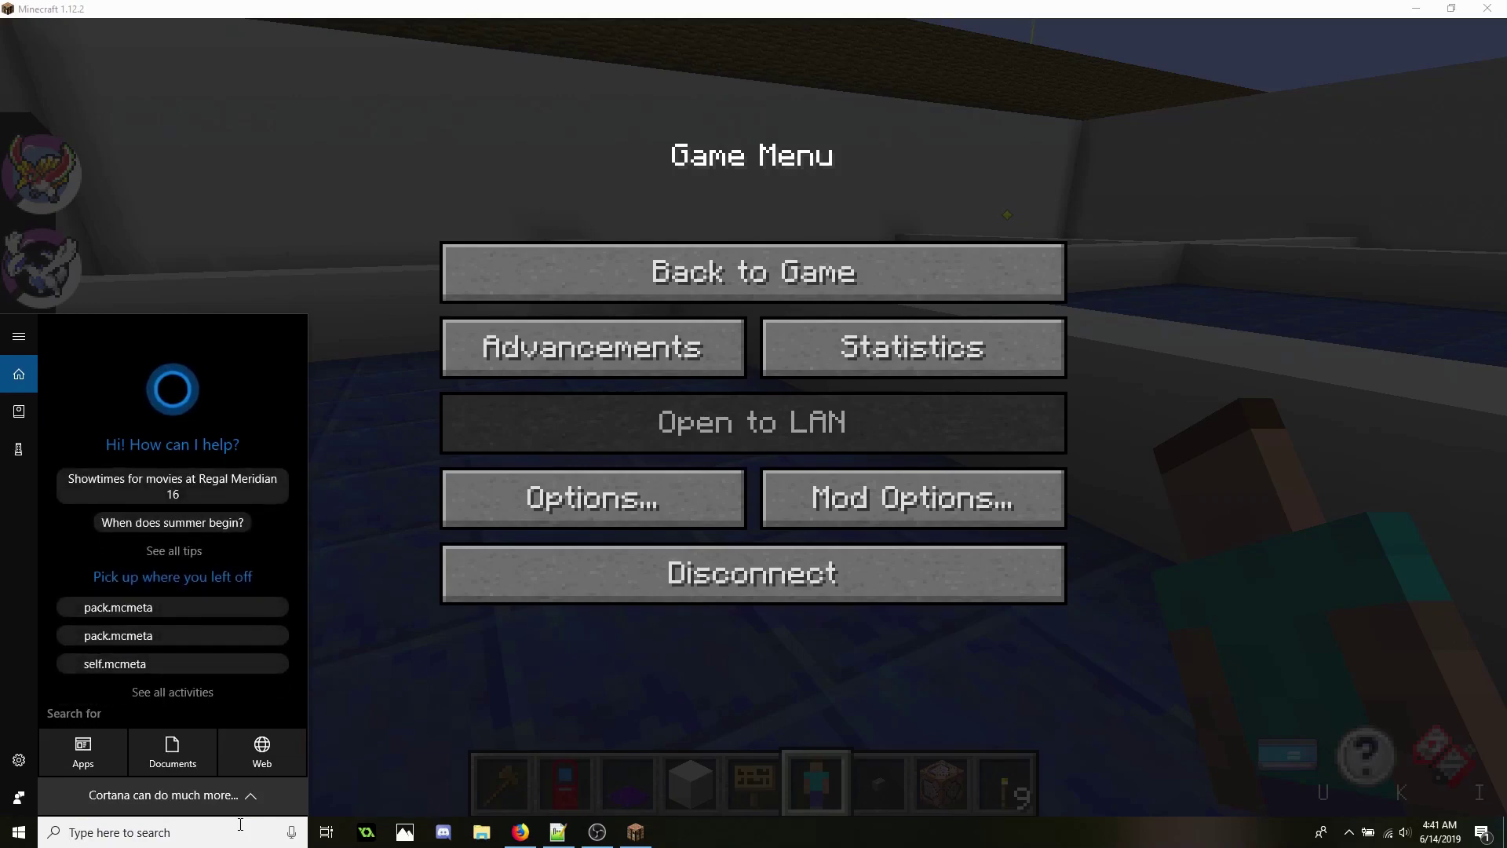
text(%)
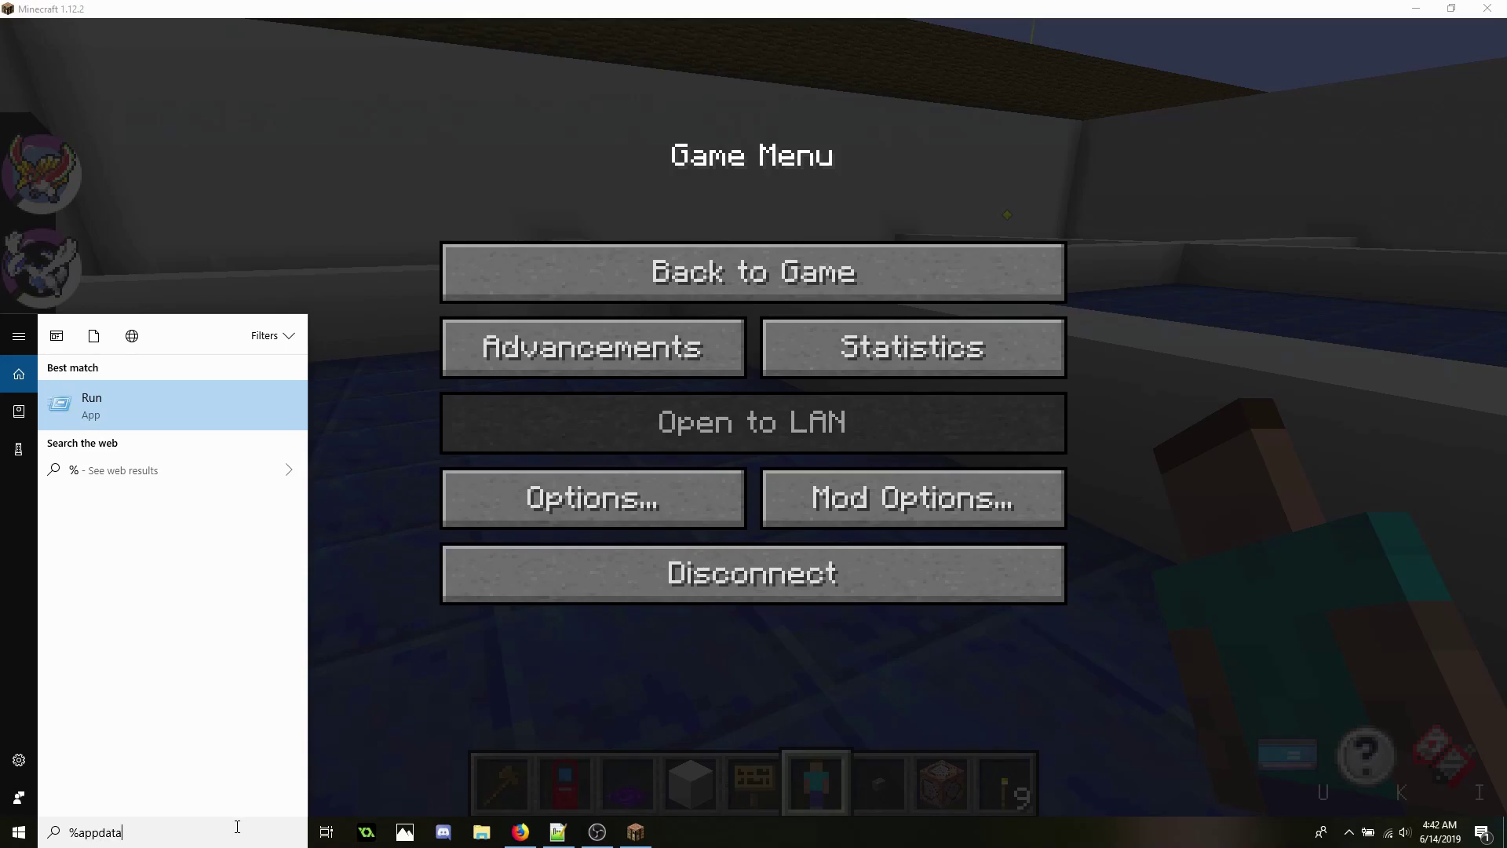
text(appdata)
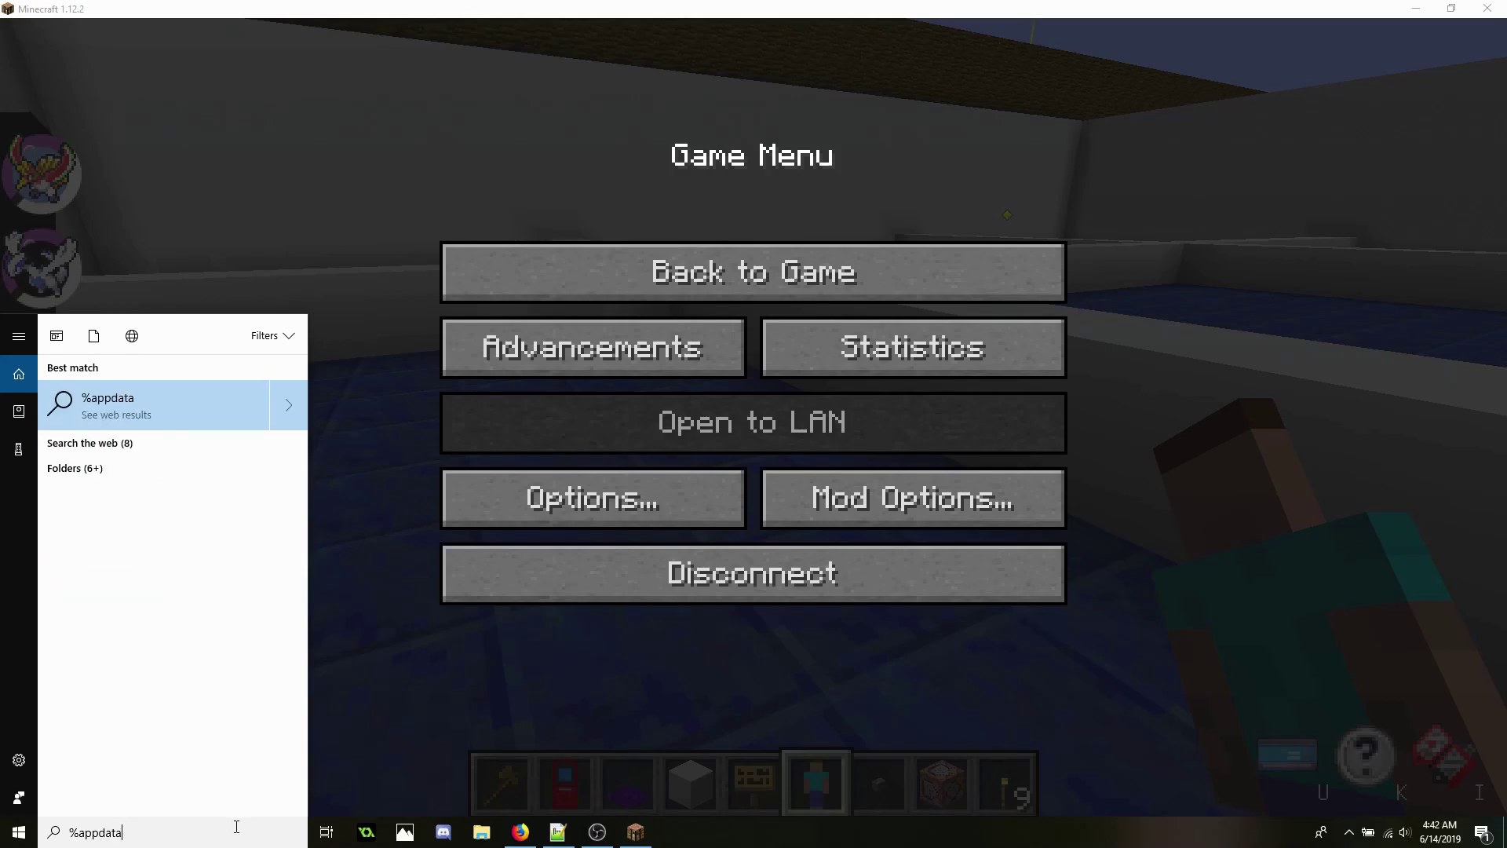
text(/5)
key(BackSpace)
text(%)
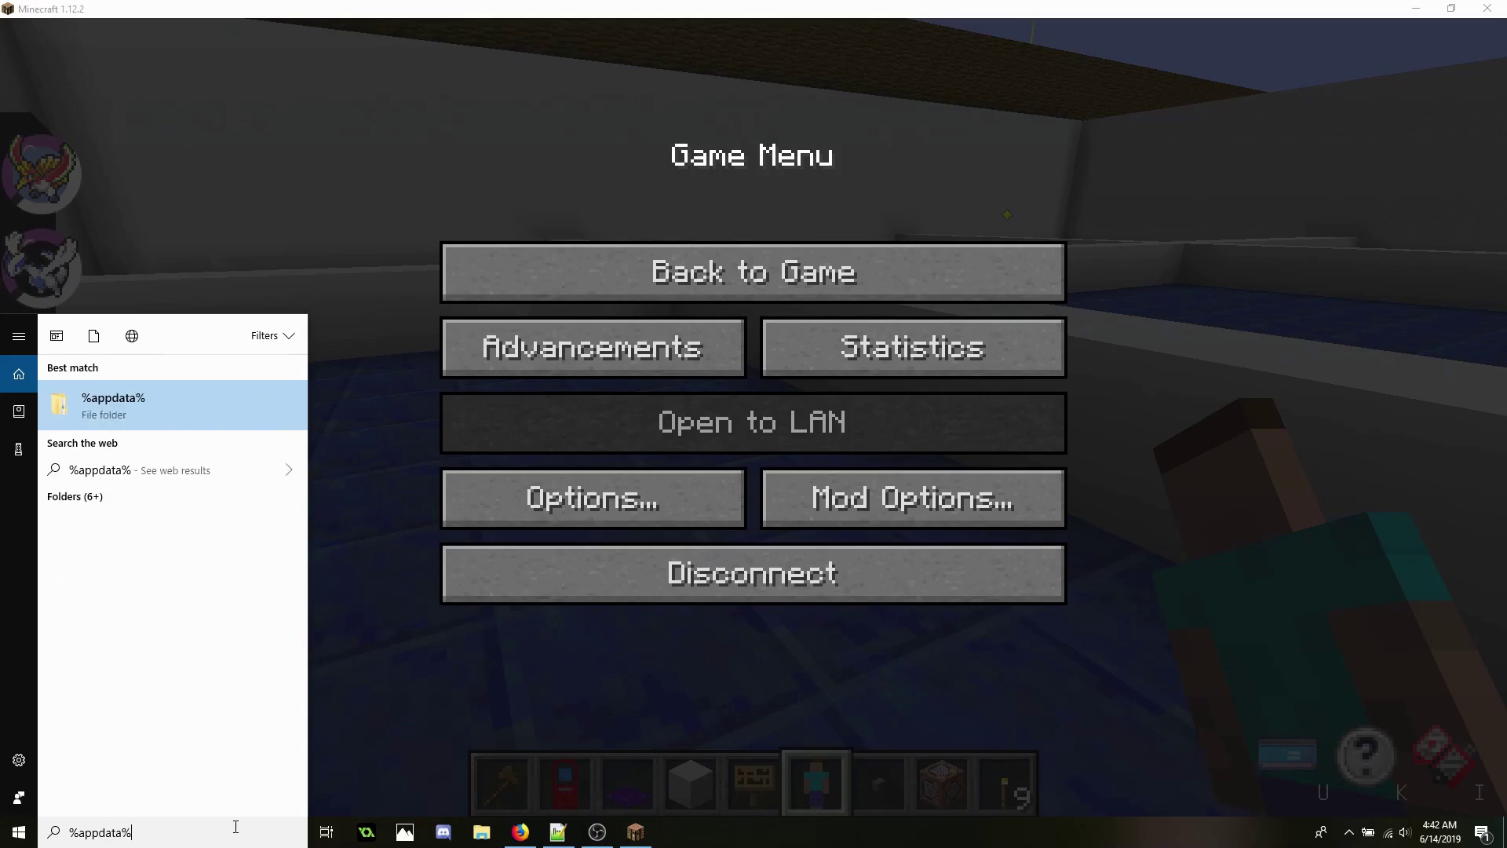
key(Return)
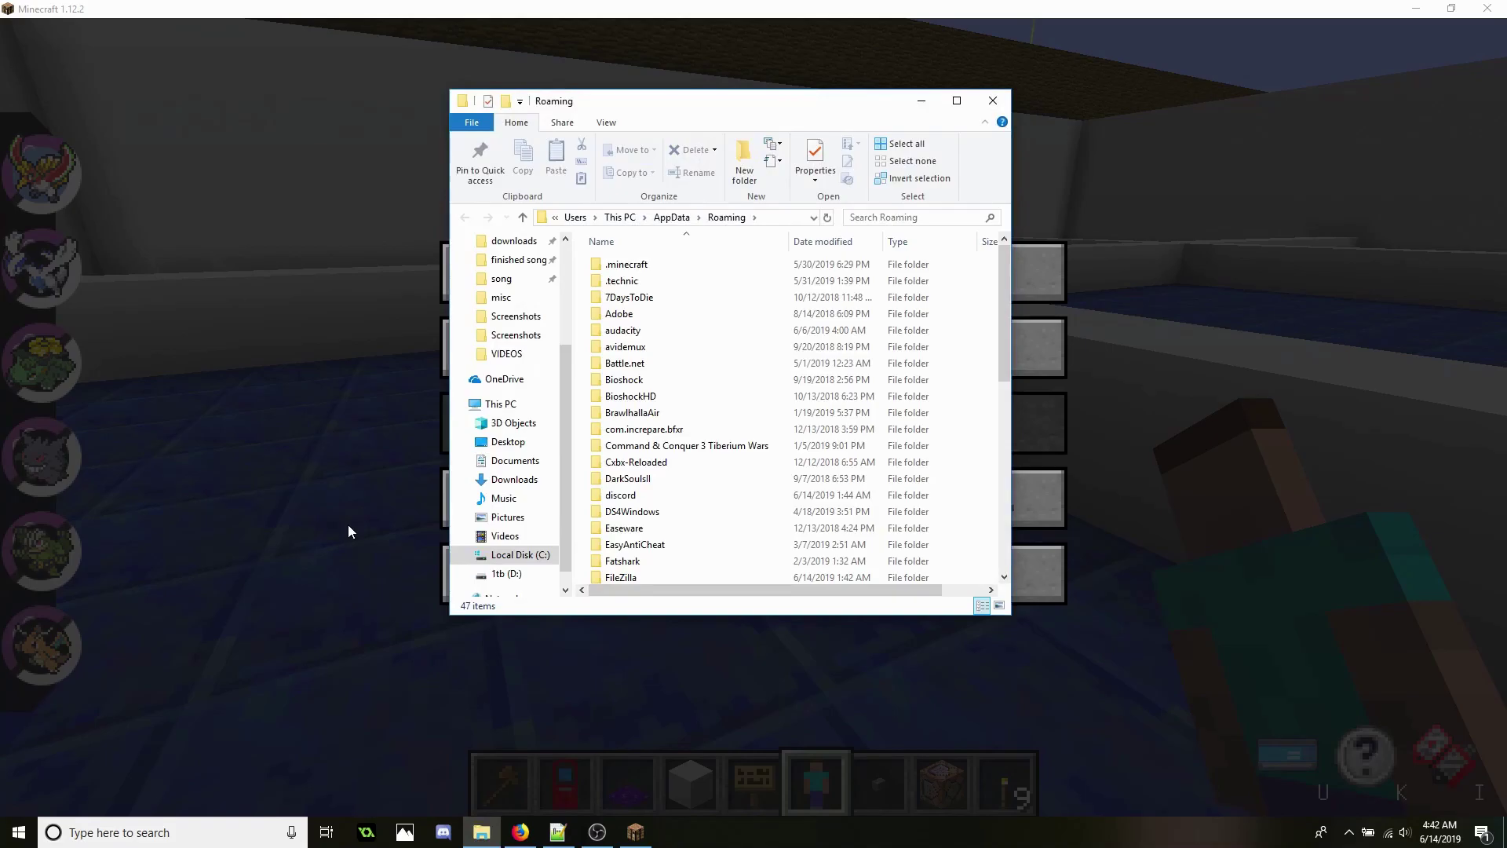
Browse through .technic, modpacks and pixelmon-reforged to the resourcepacks folder
double_click(646, 283)
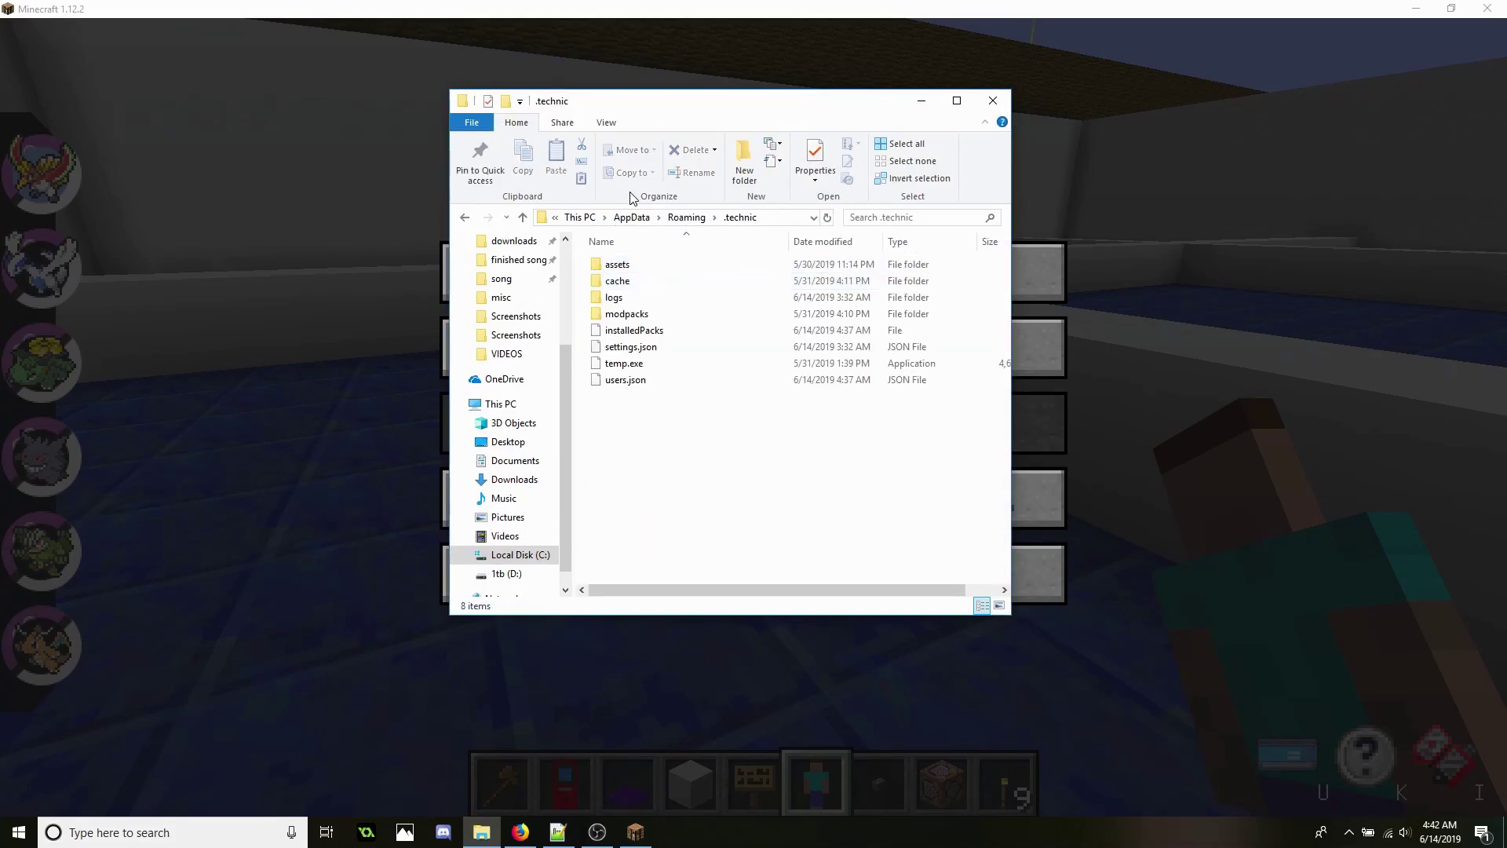
double_click(648, 314)
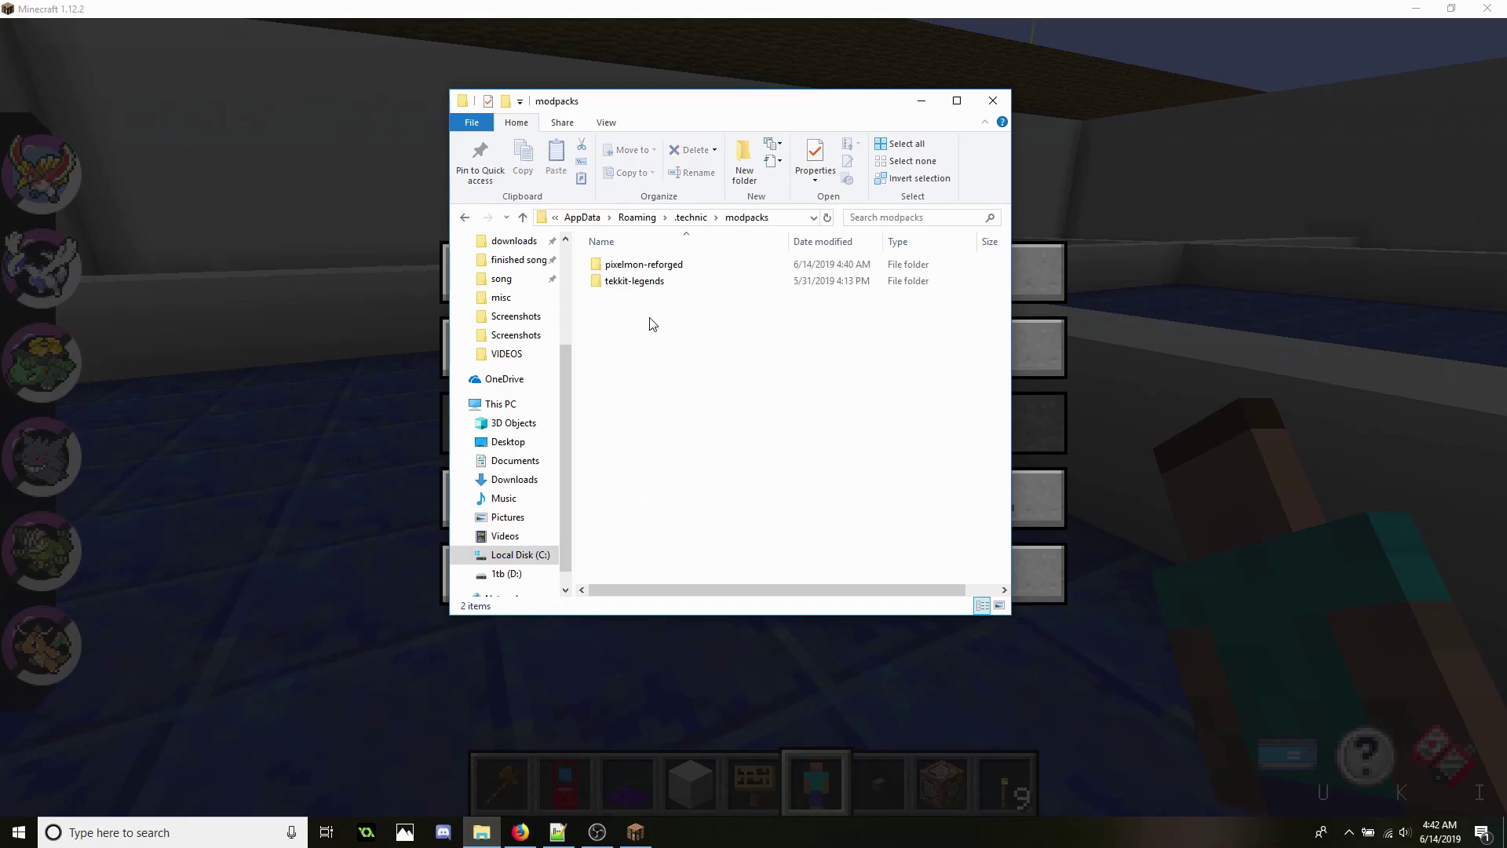
double_click(637, 265)
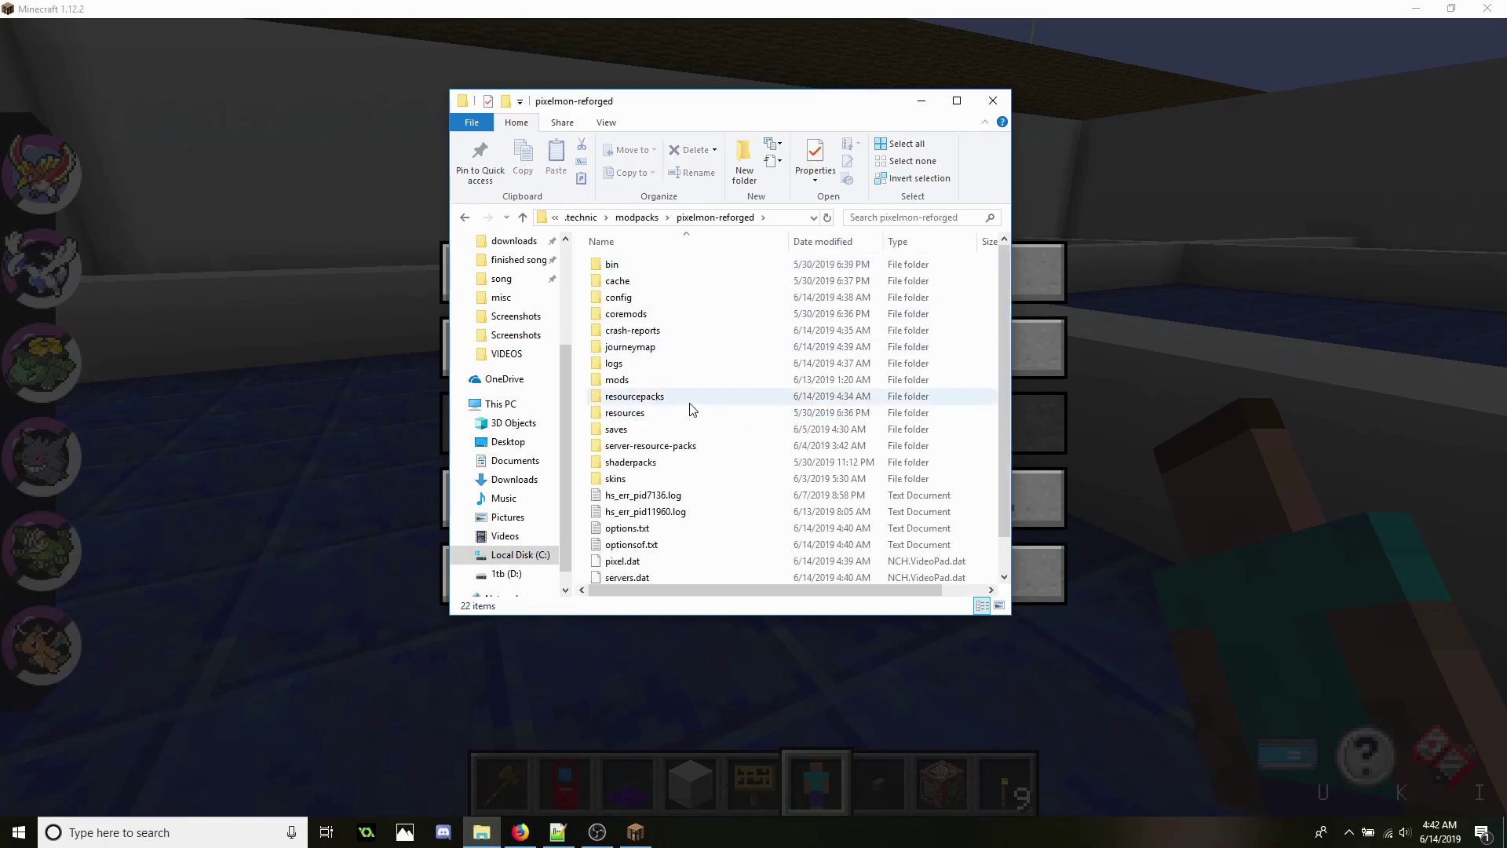
double_click(638, 399)
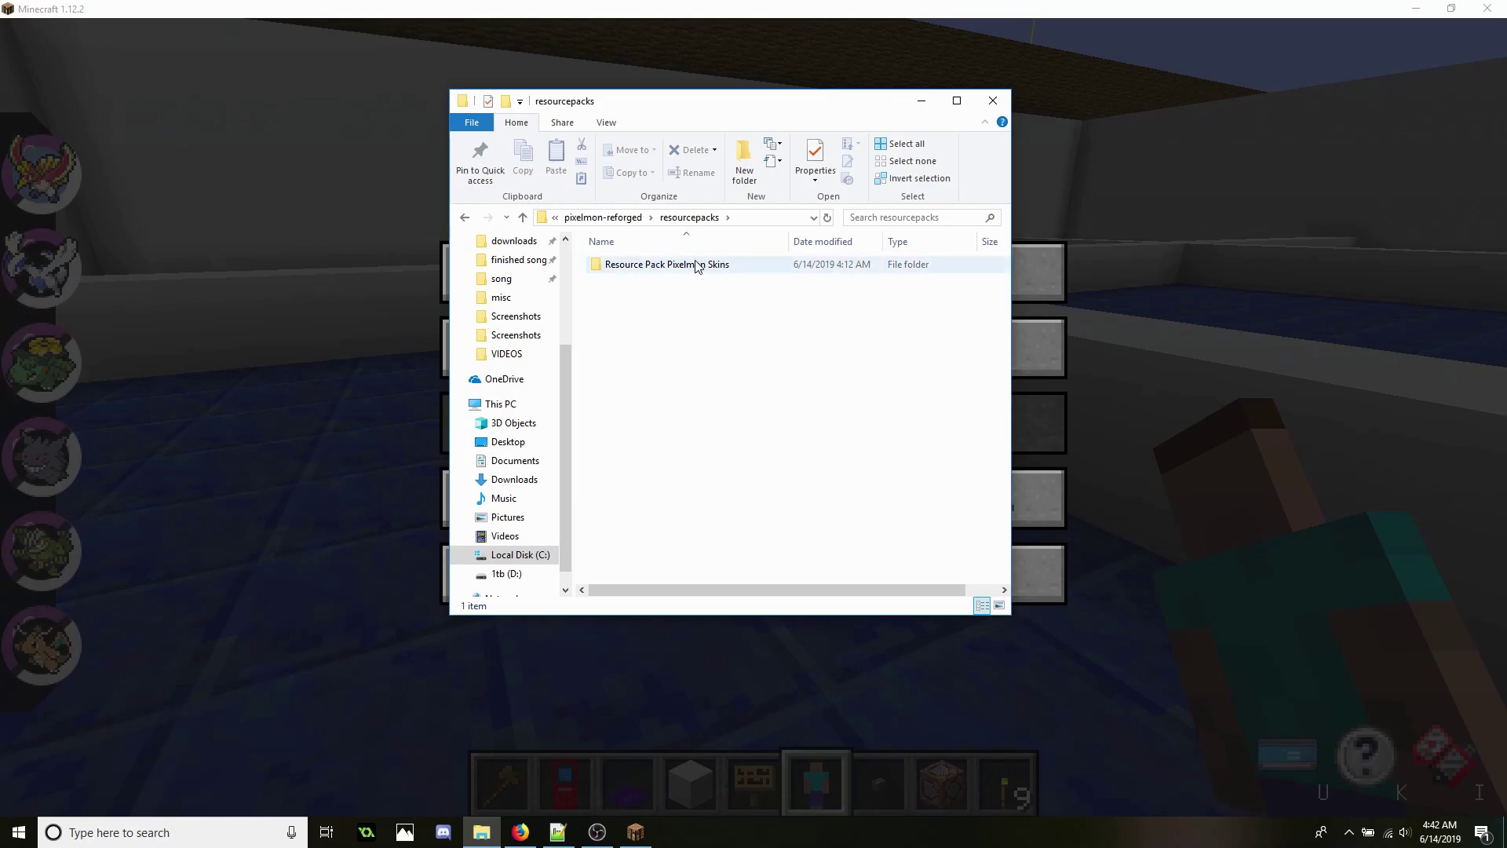
mouse_move(697, 267)
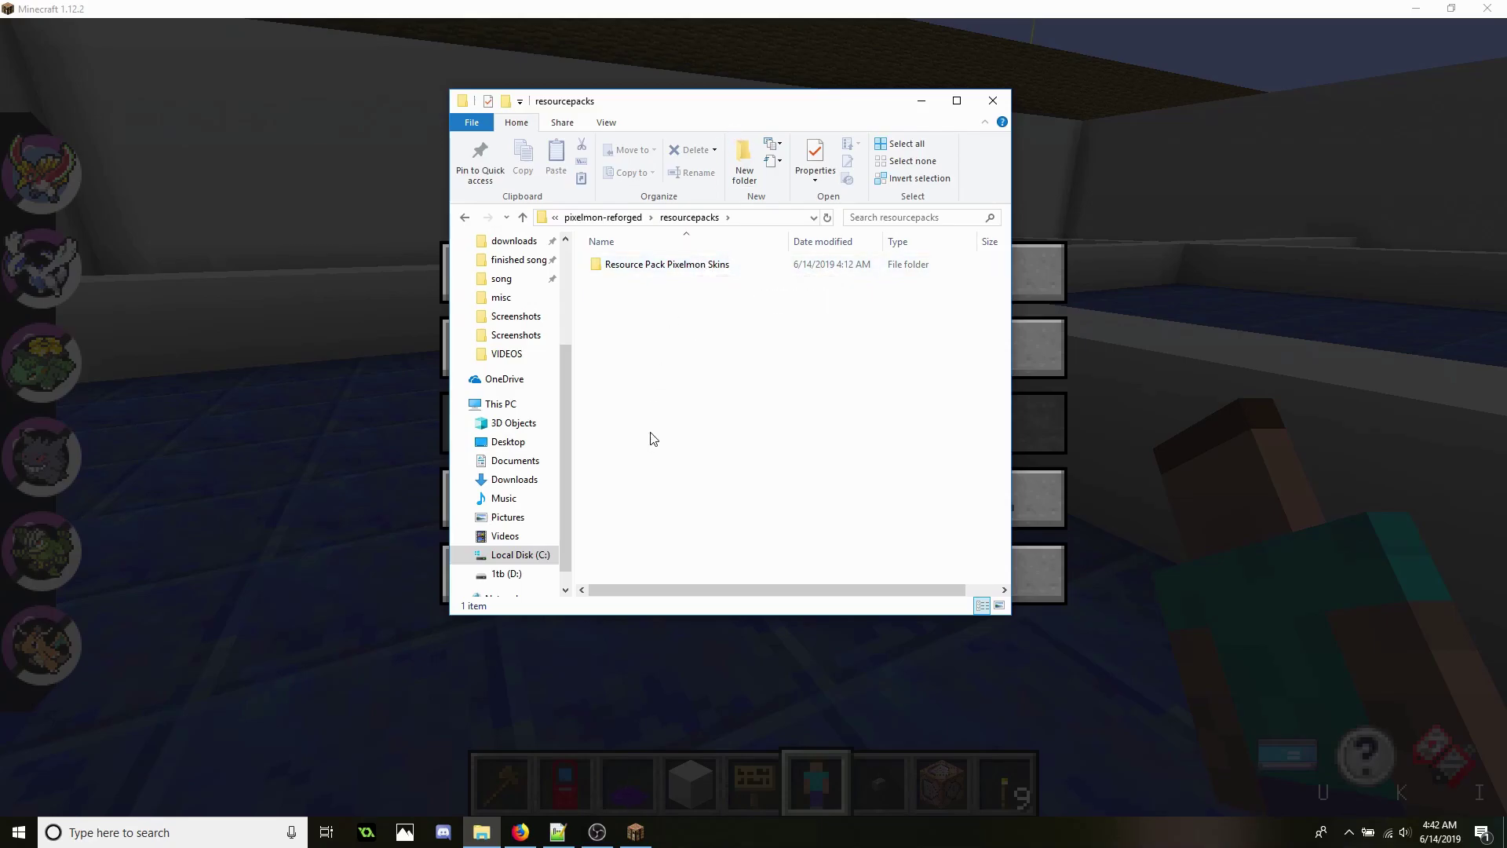
Create a folder named "resorce pack test" inside the resourcepacks folder
click(744, 166)
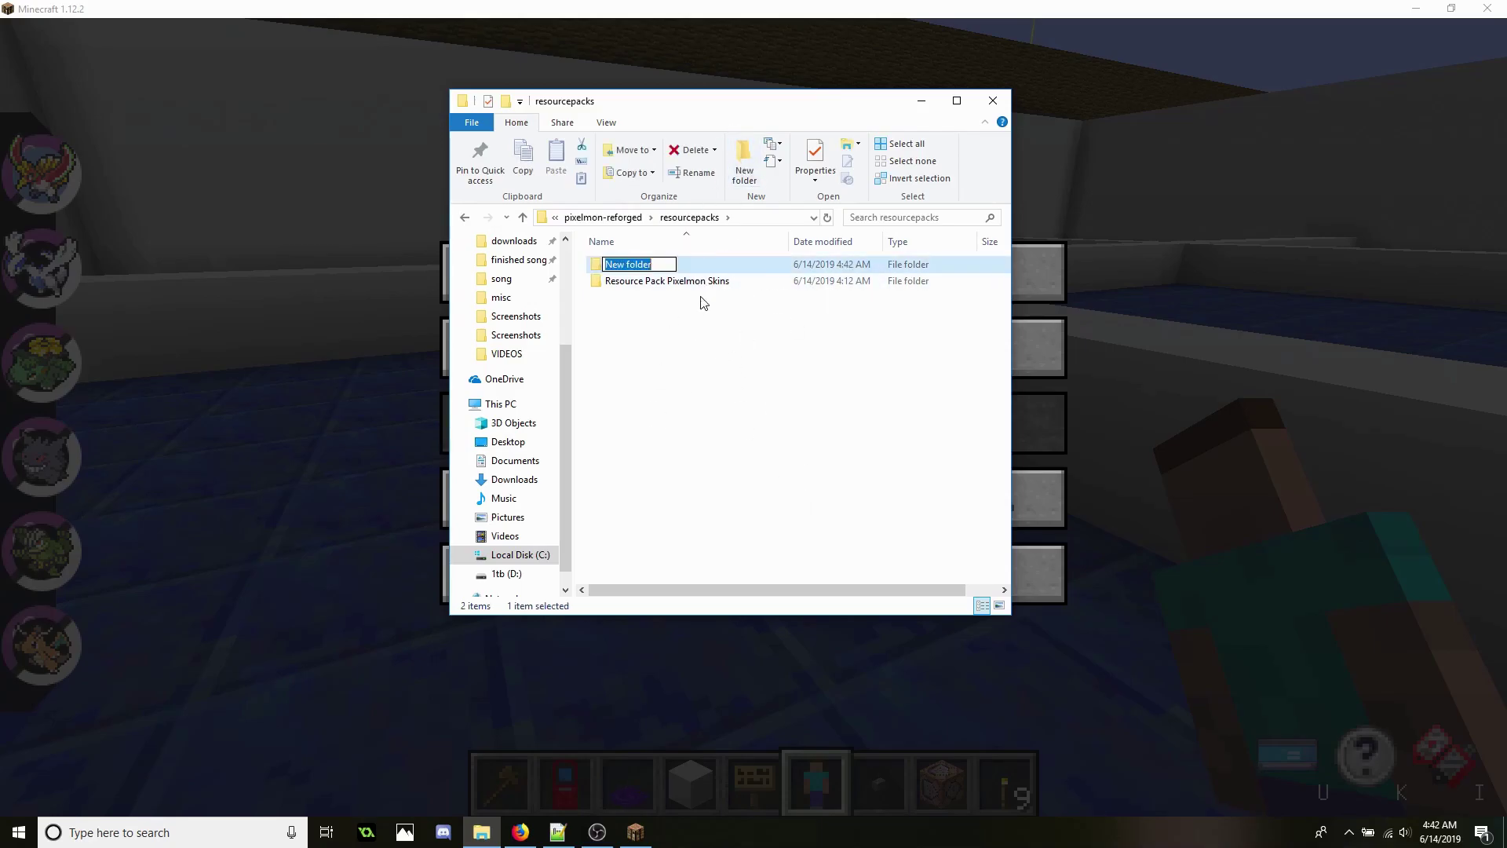
text(resorce pack test)
click(718, 268)
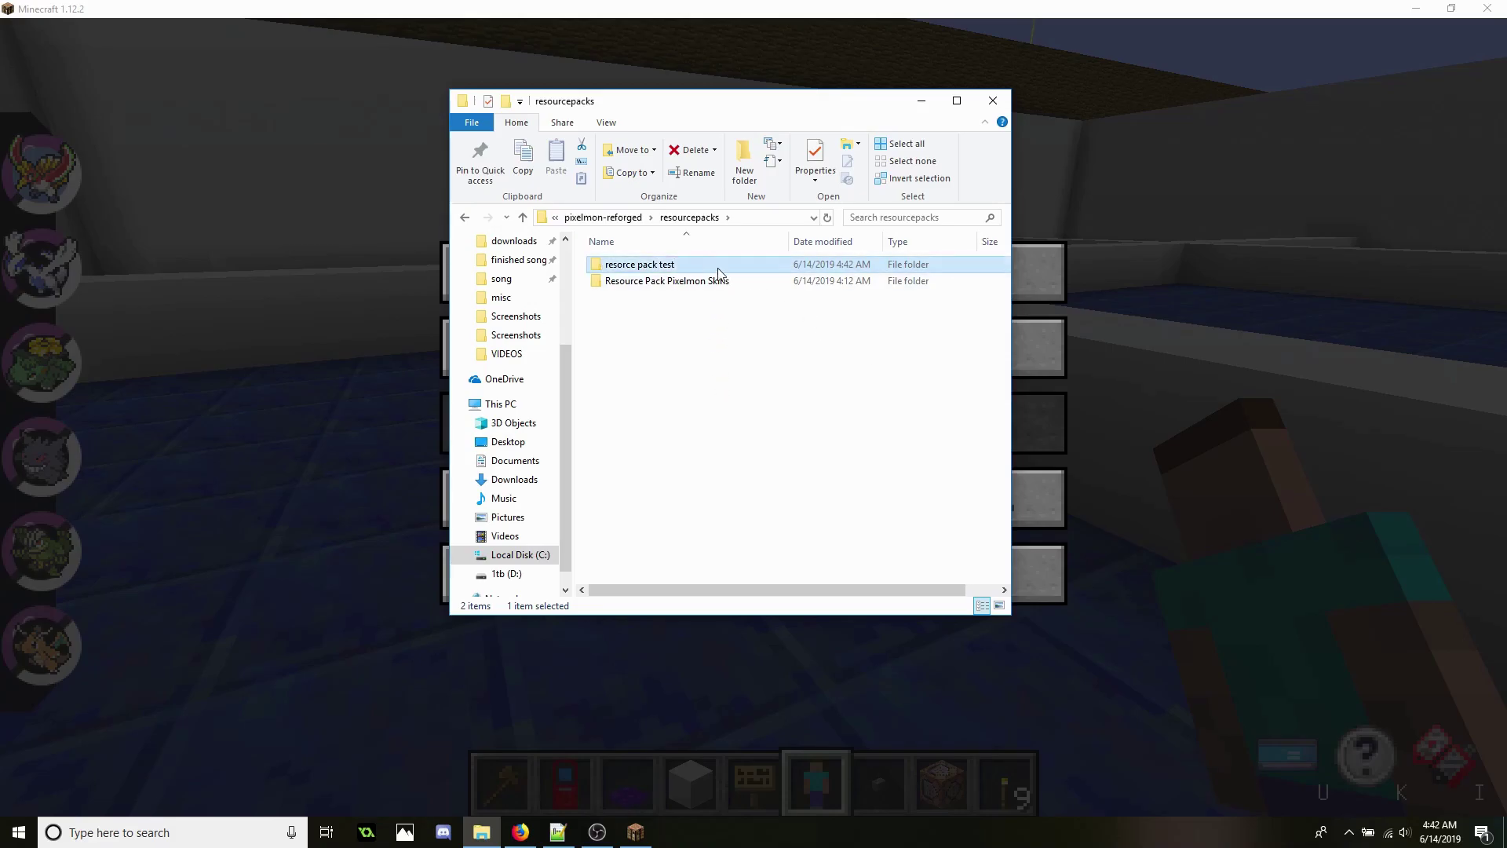
Look inside the new test folder, and open pack.mcmeta from the Resource Pack Pixelmon Skins folder to view its contents
double_click(718, 267)
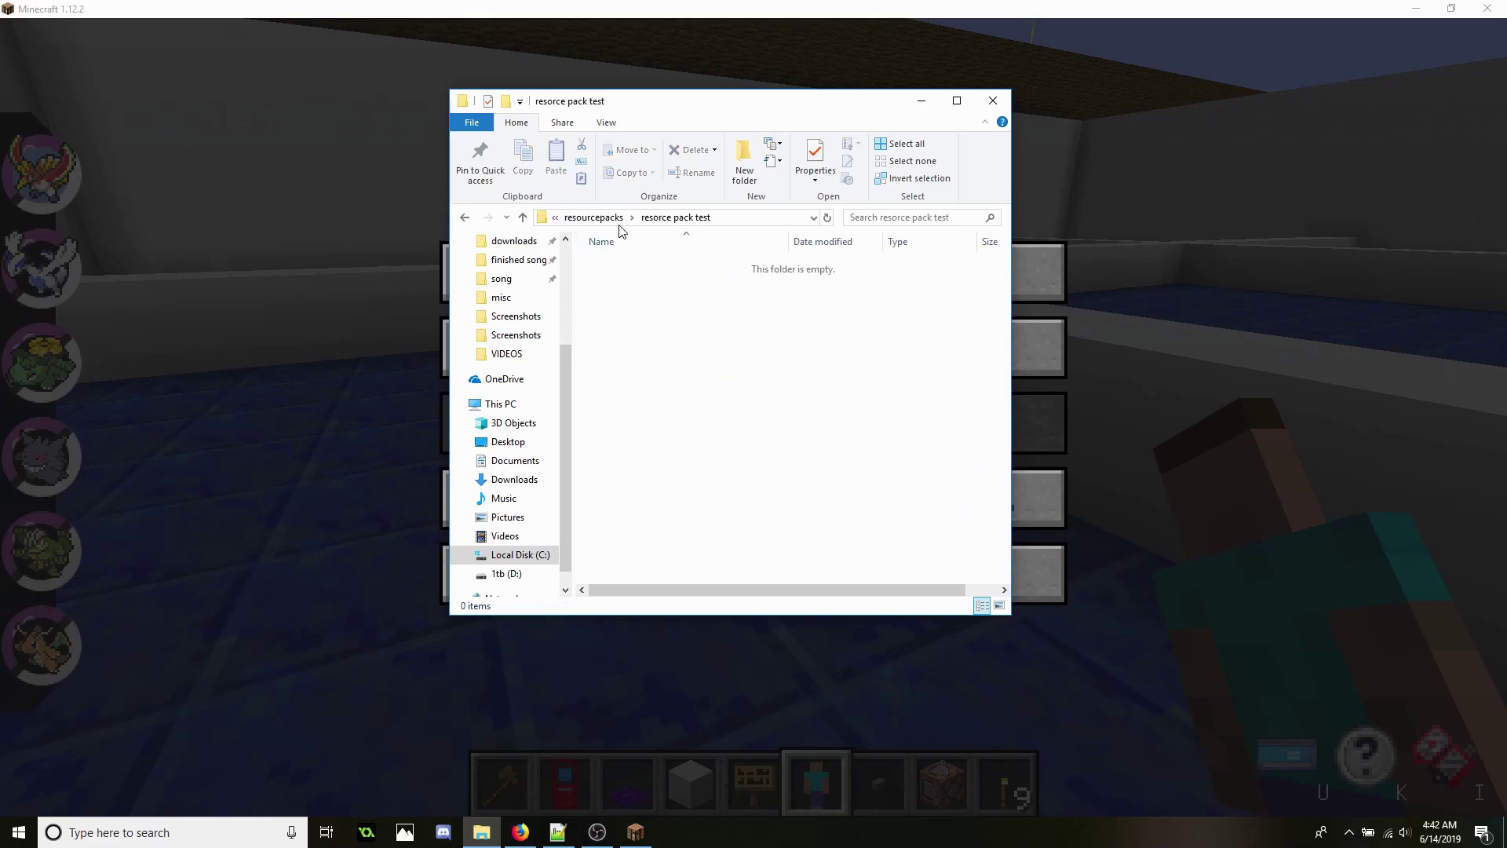
click(465, 217)
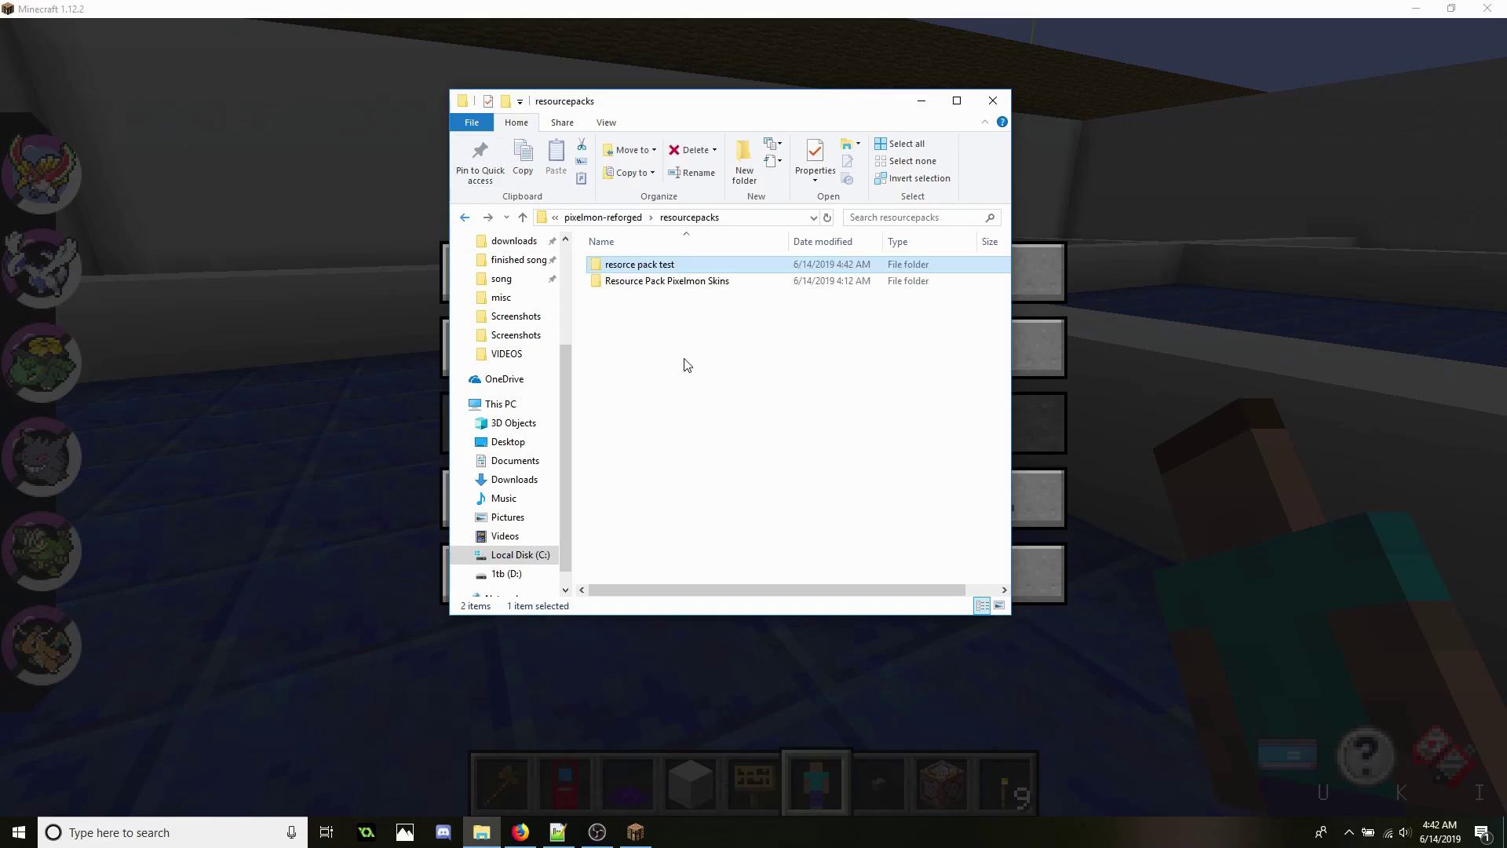
double_click(625, 280)
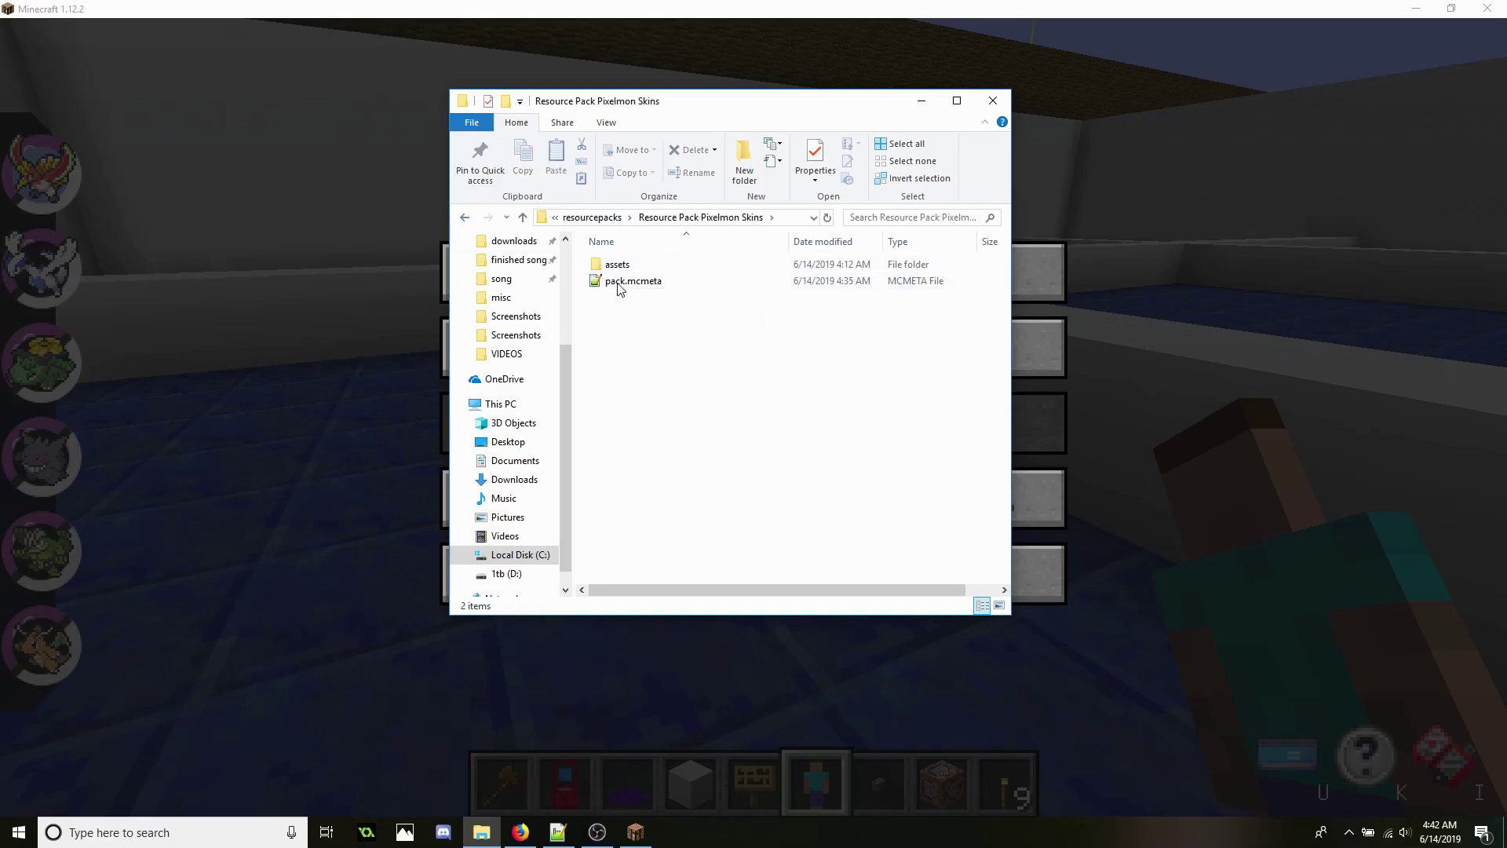
double_click(621, 285)
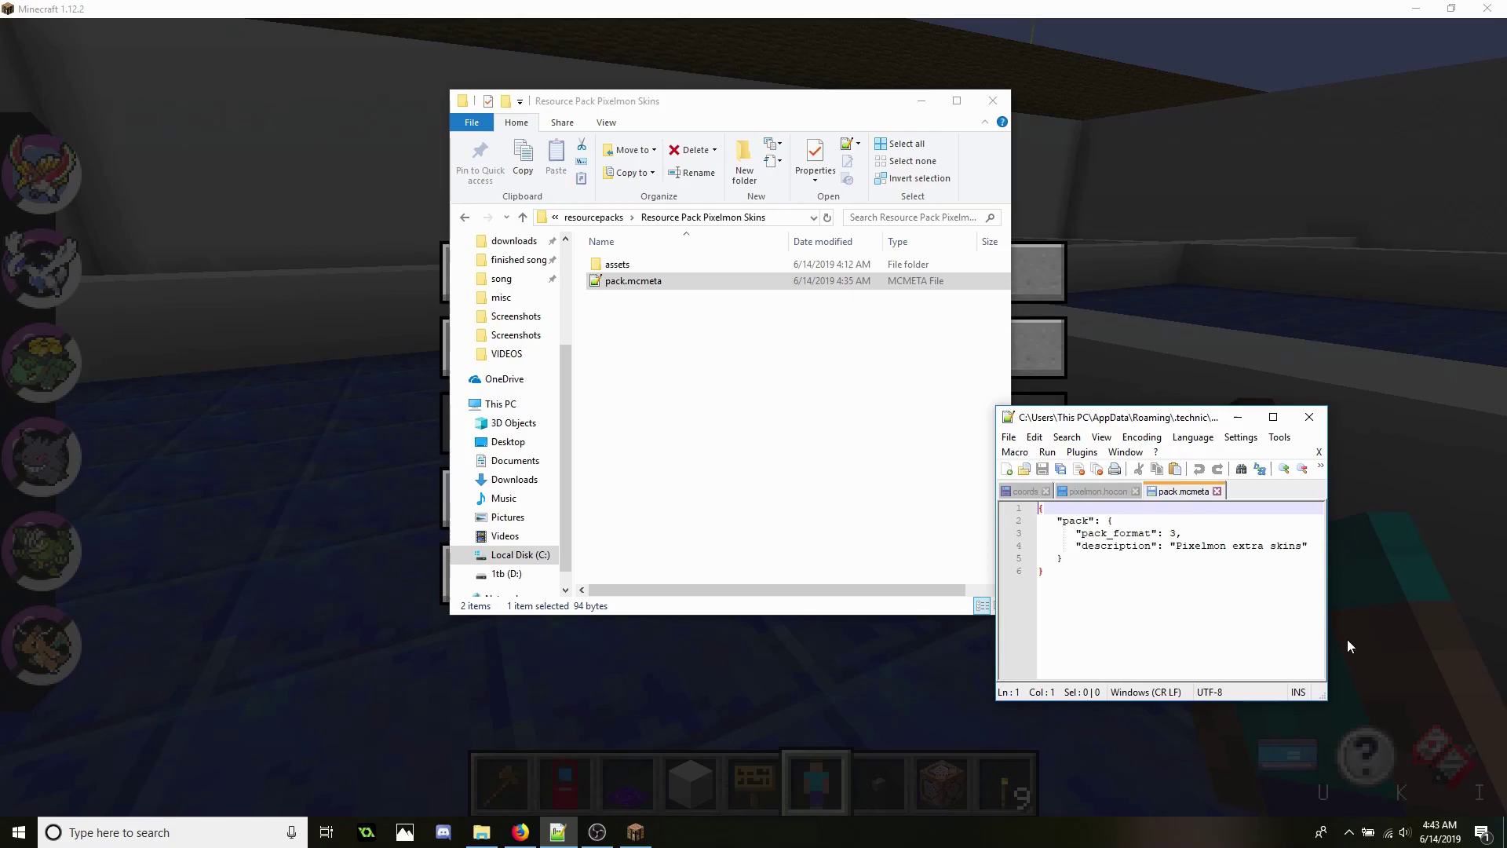
right_click(759, 336)
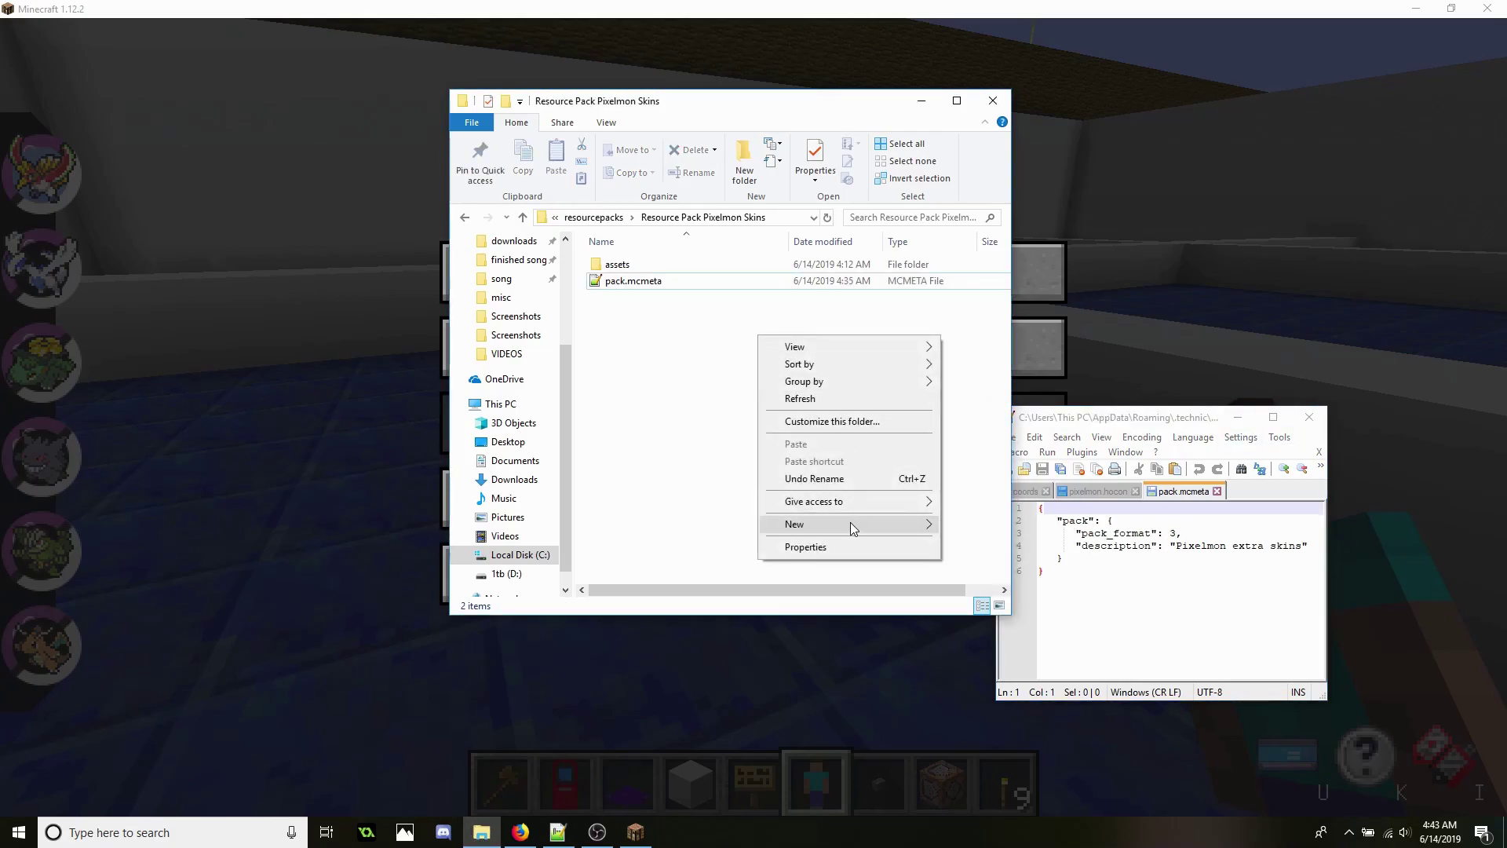
mouse_move(850, 523)
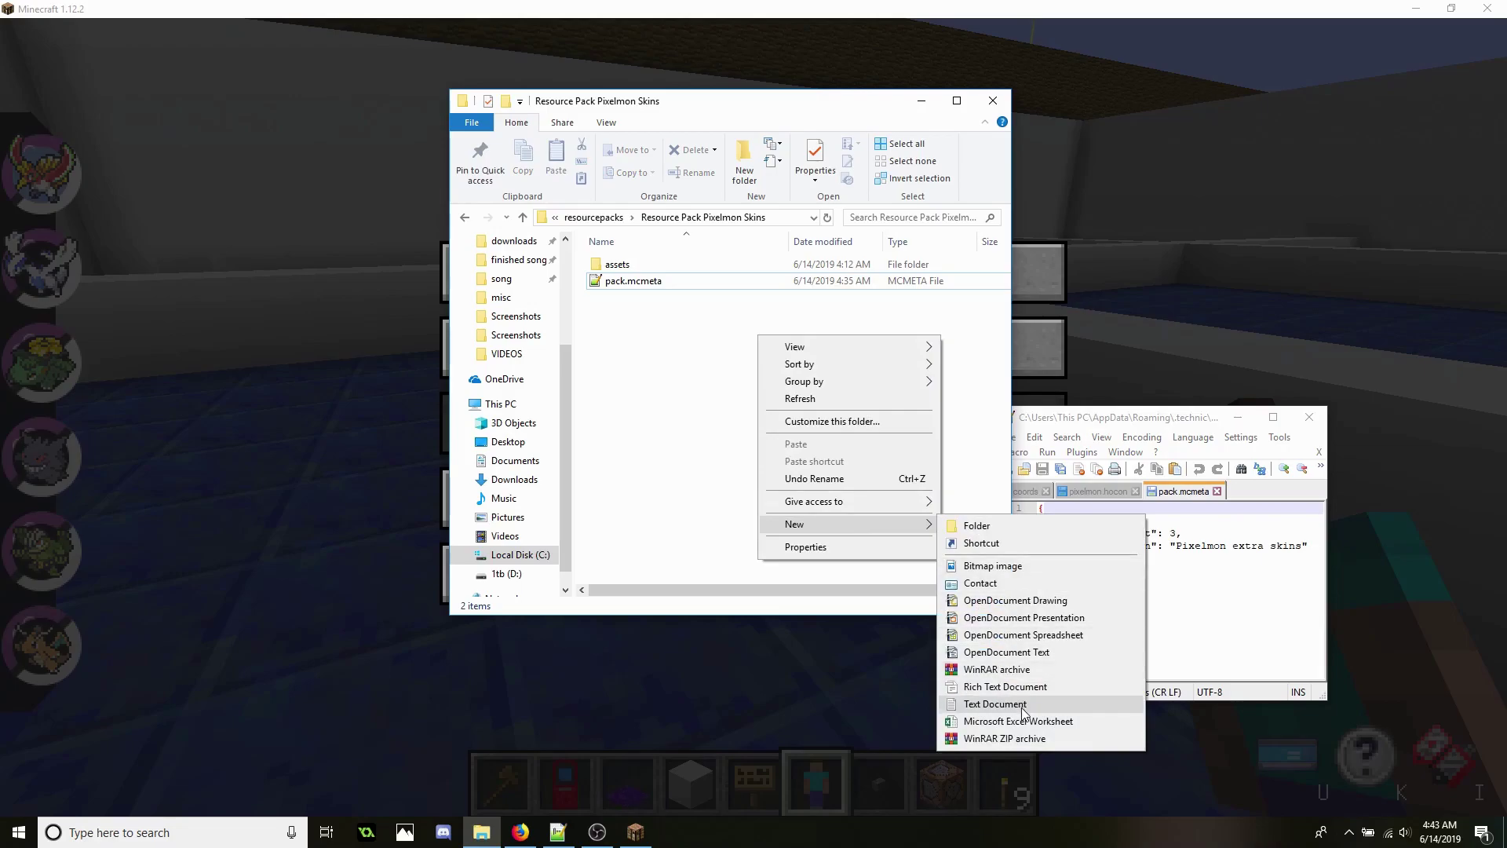
click(660, 479)
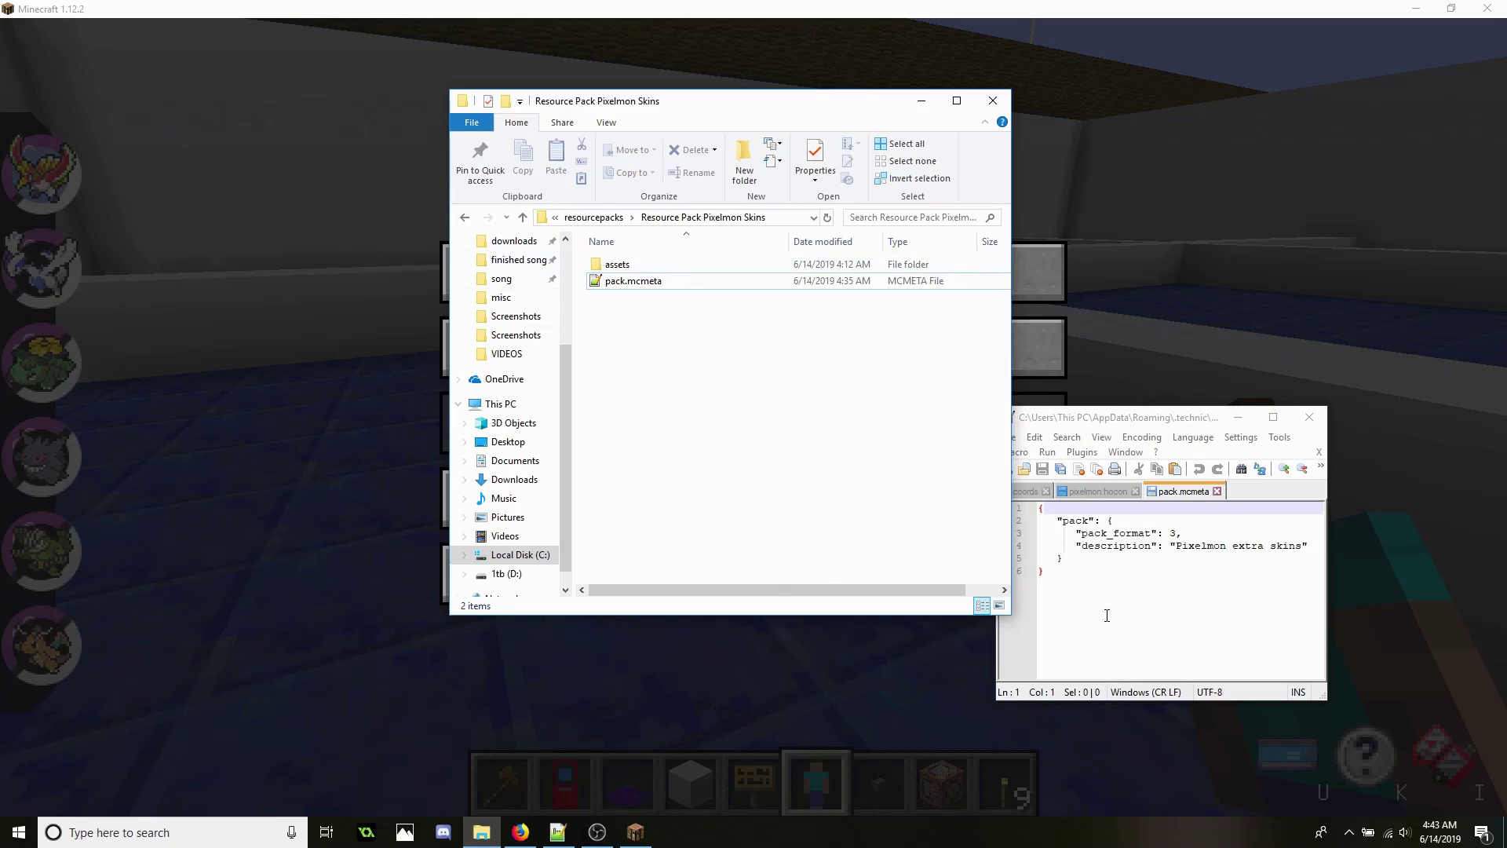
click(1160, 609)
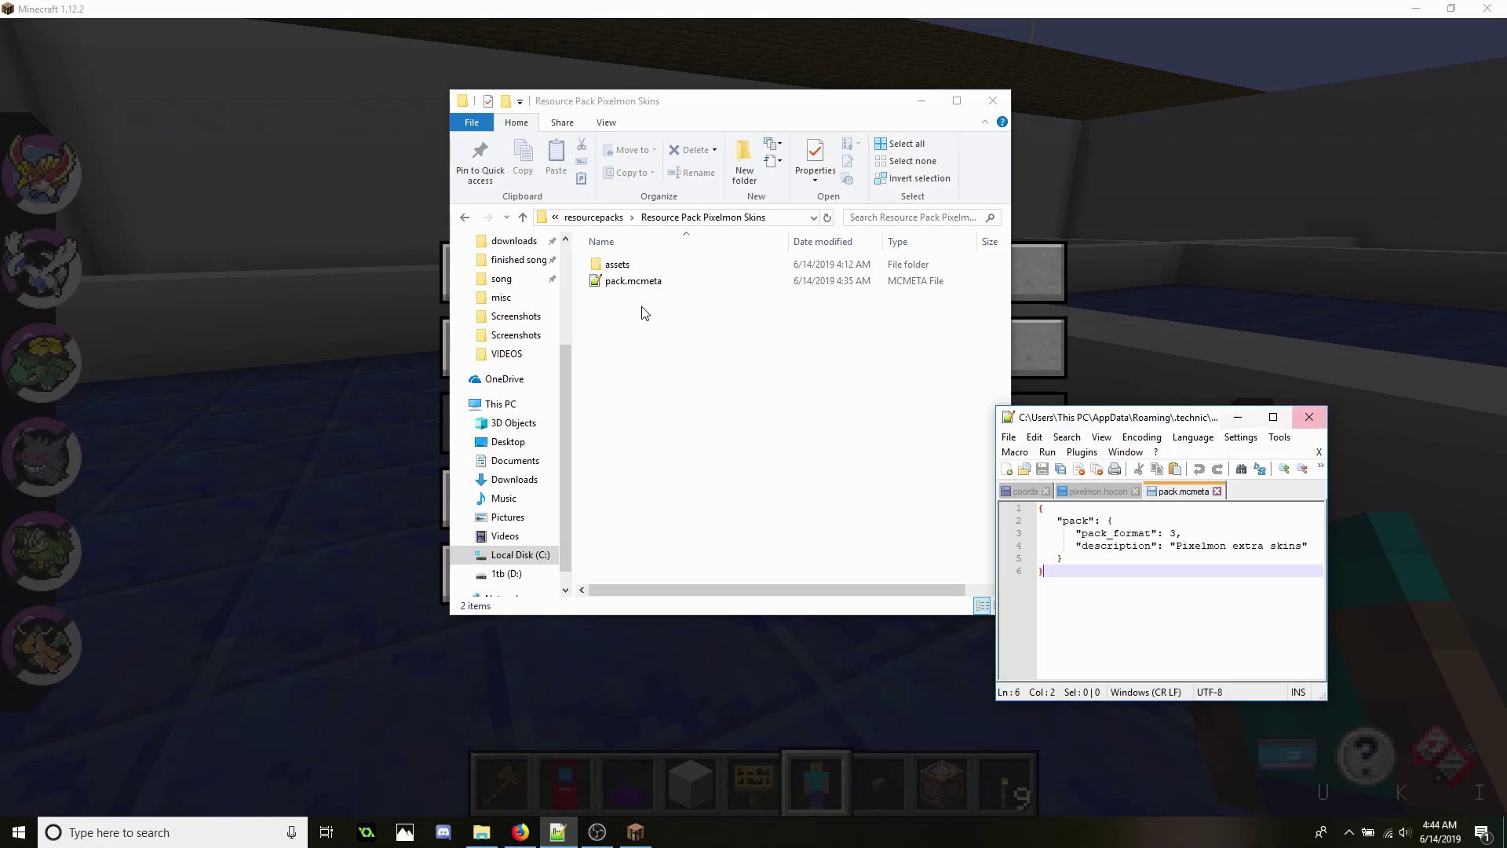
Copy the entire contents of the existing pack.mcmeta, close it, and open the "resorce pack test" folder
key(ctrl+a)
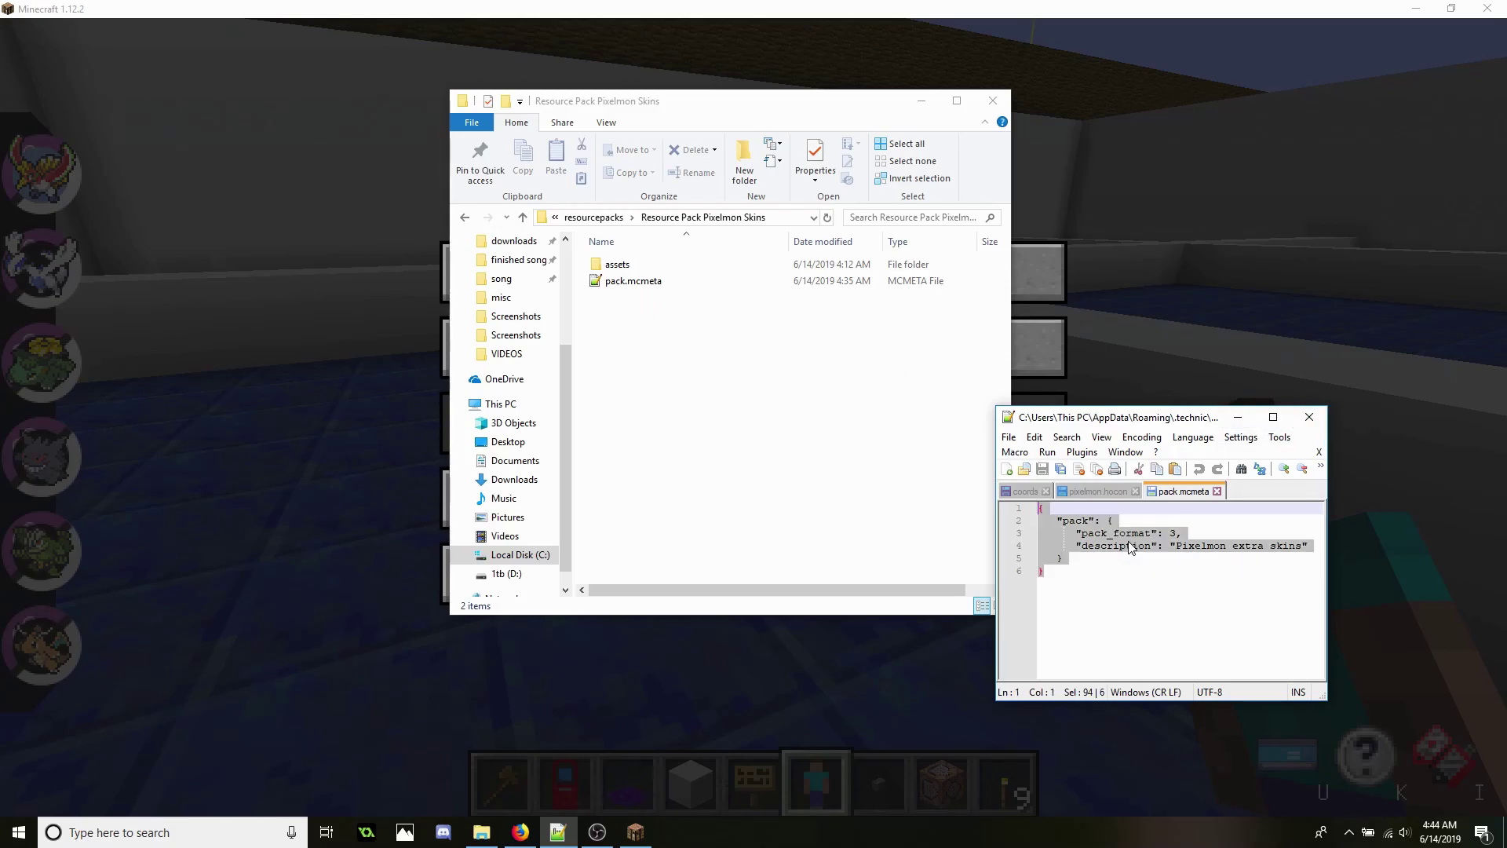
click(1309, 417)
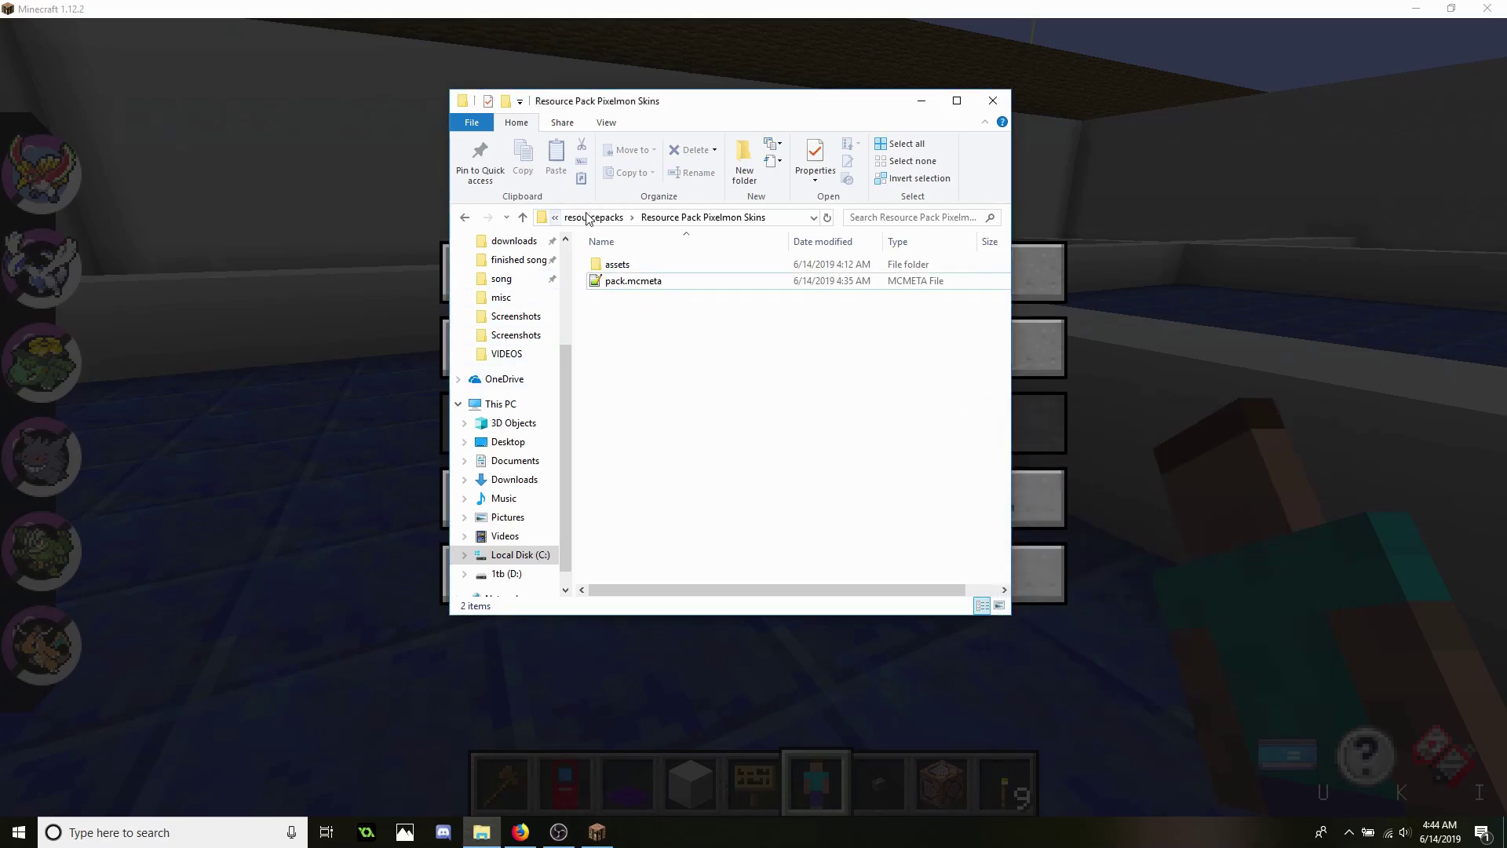
click(465, 217)
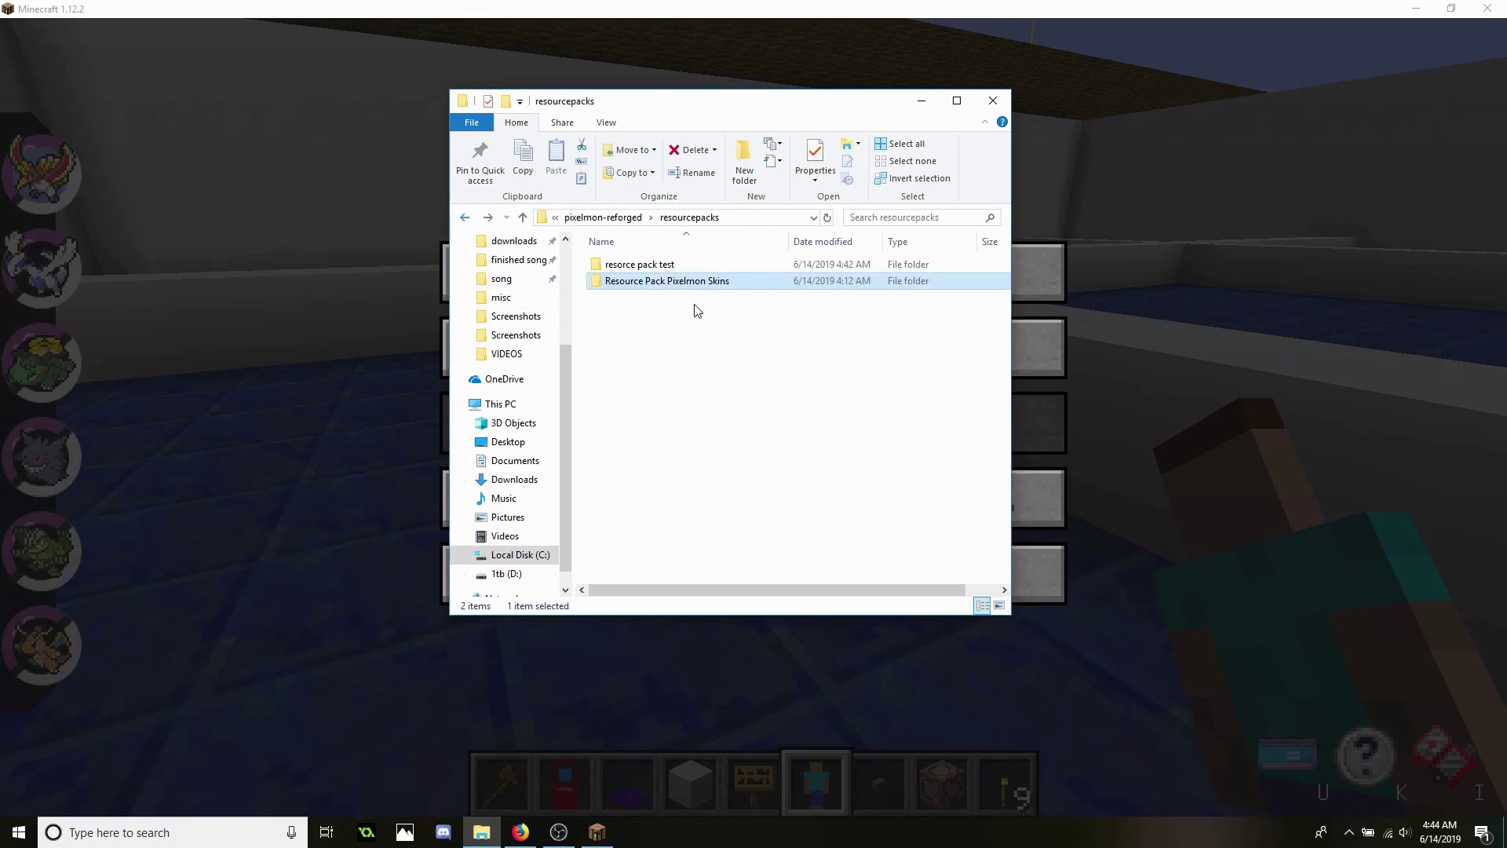
click(632, 271)
double_click(632, 271)
Create a text document in the test folder and name it pack.mcmeta, accepting the changed file extension
right_click(709, 322)
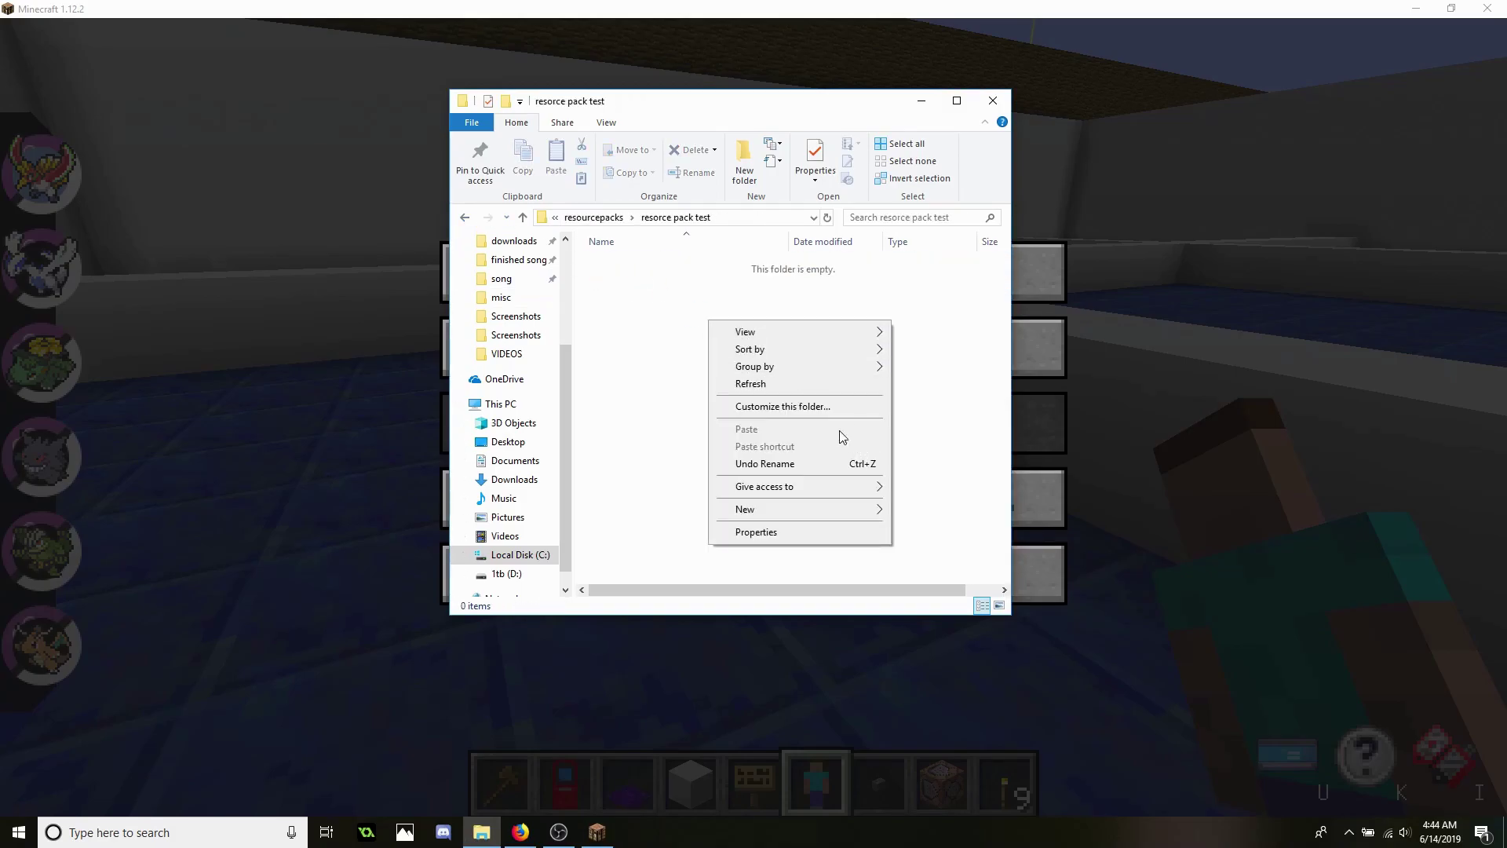
click(691, 395)
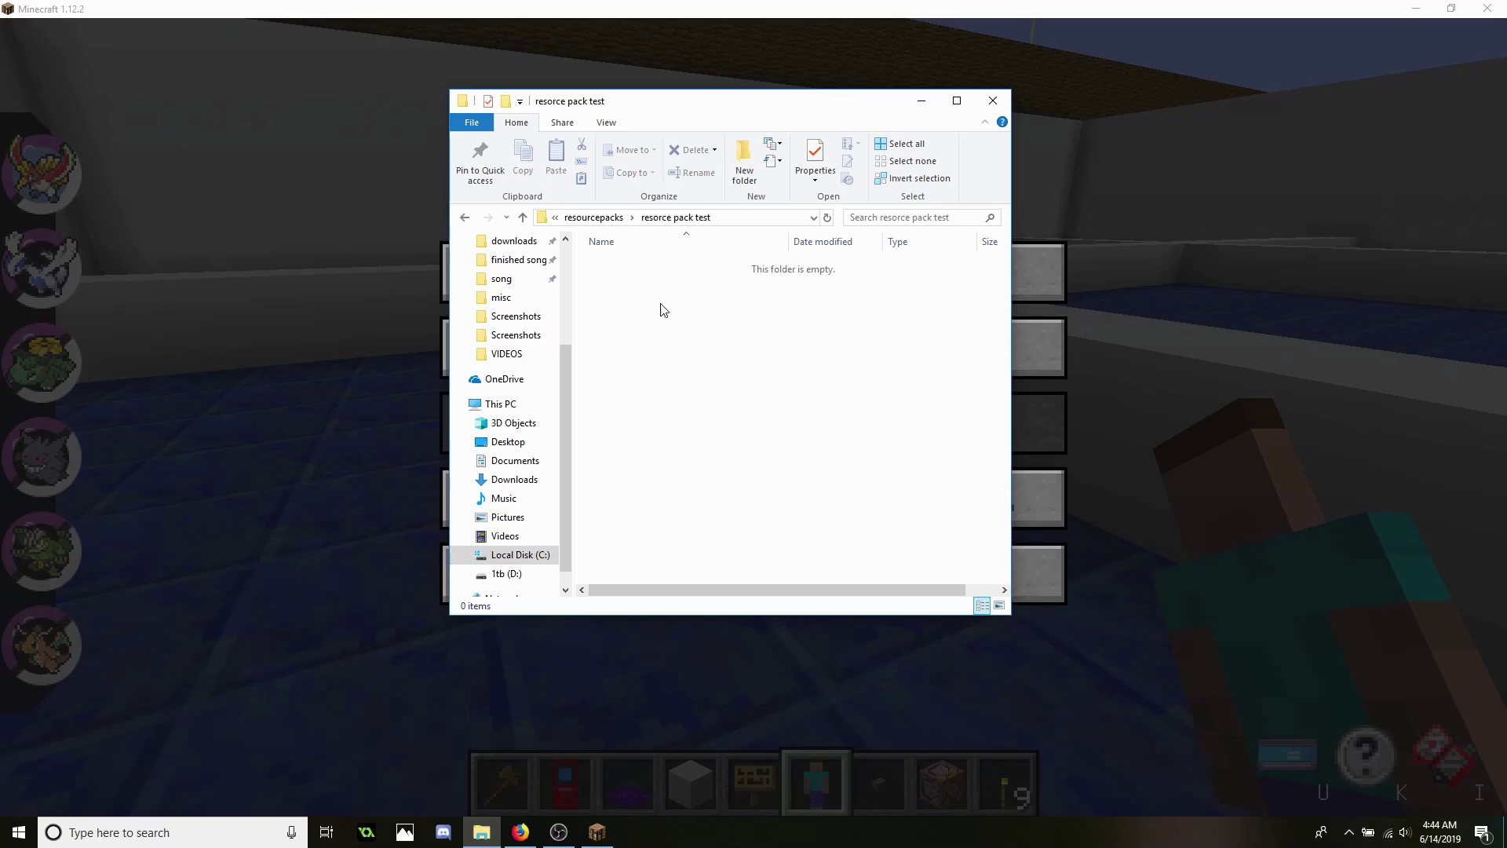
right_click(710, 392)
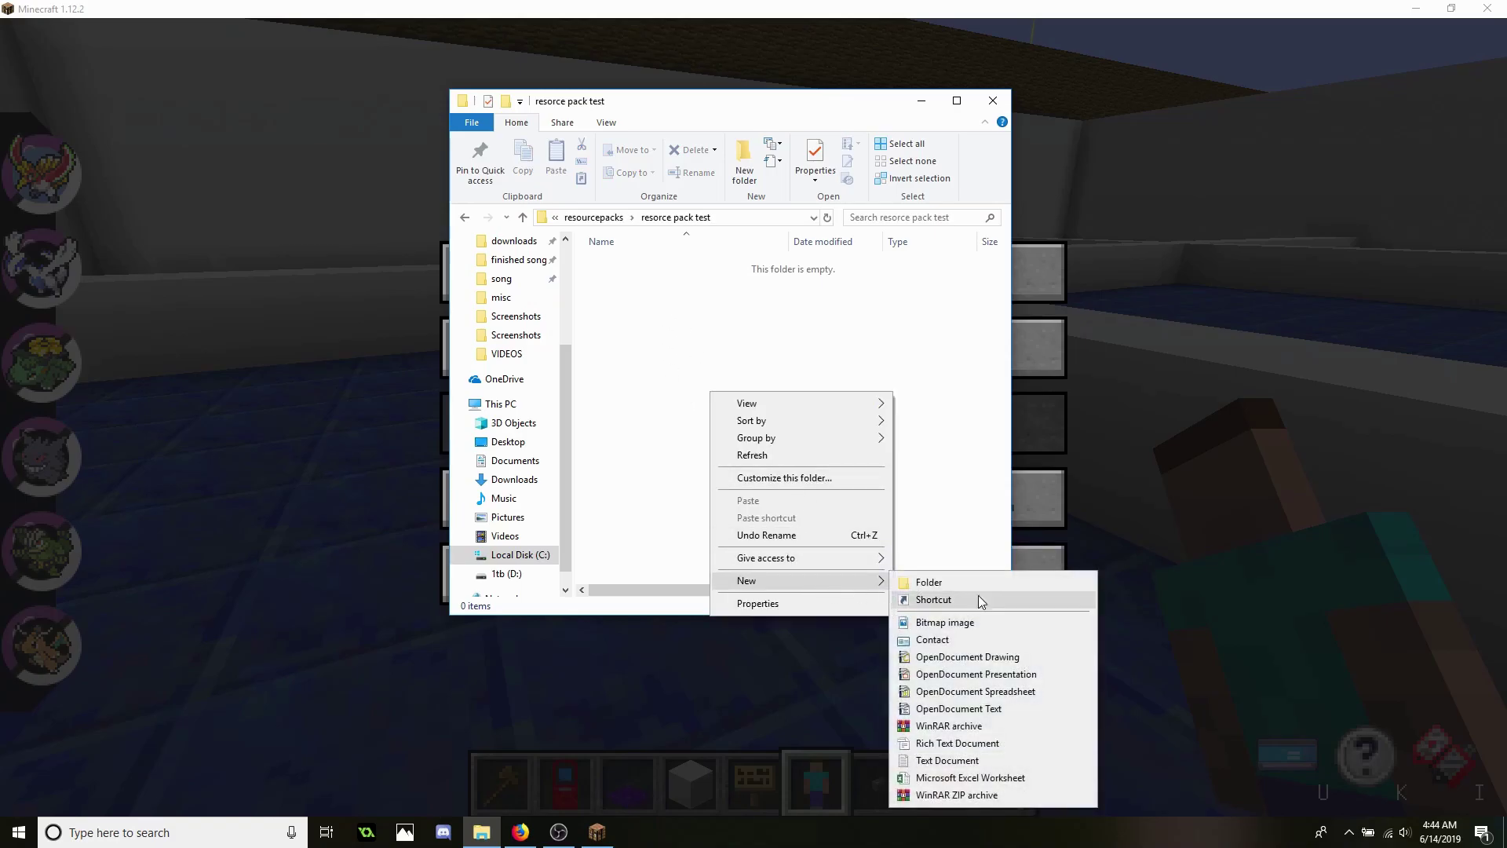
click(967, 761)
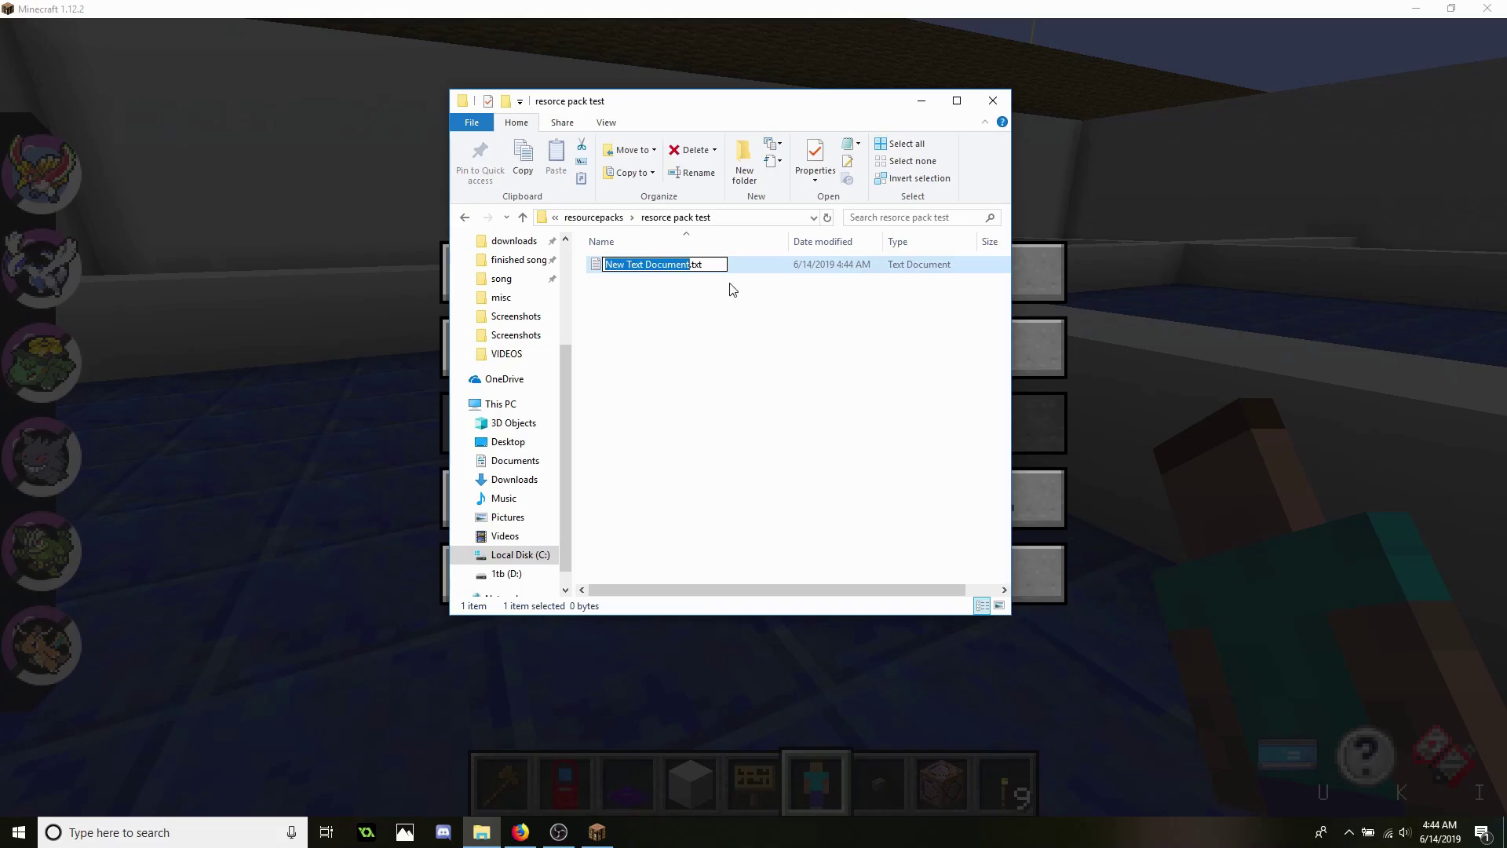
text(pack.mcmeta)
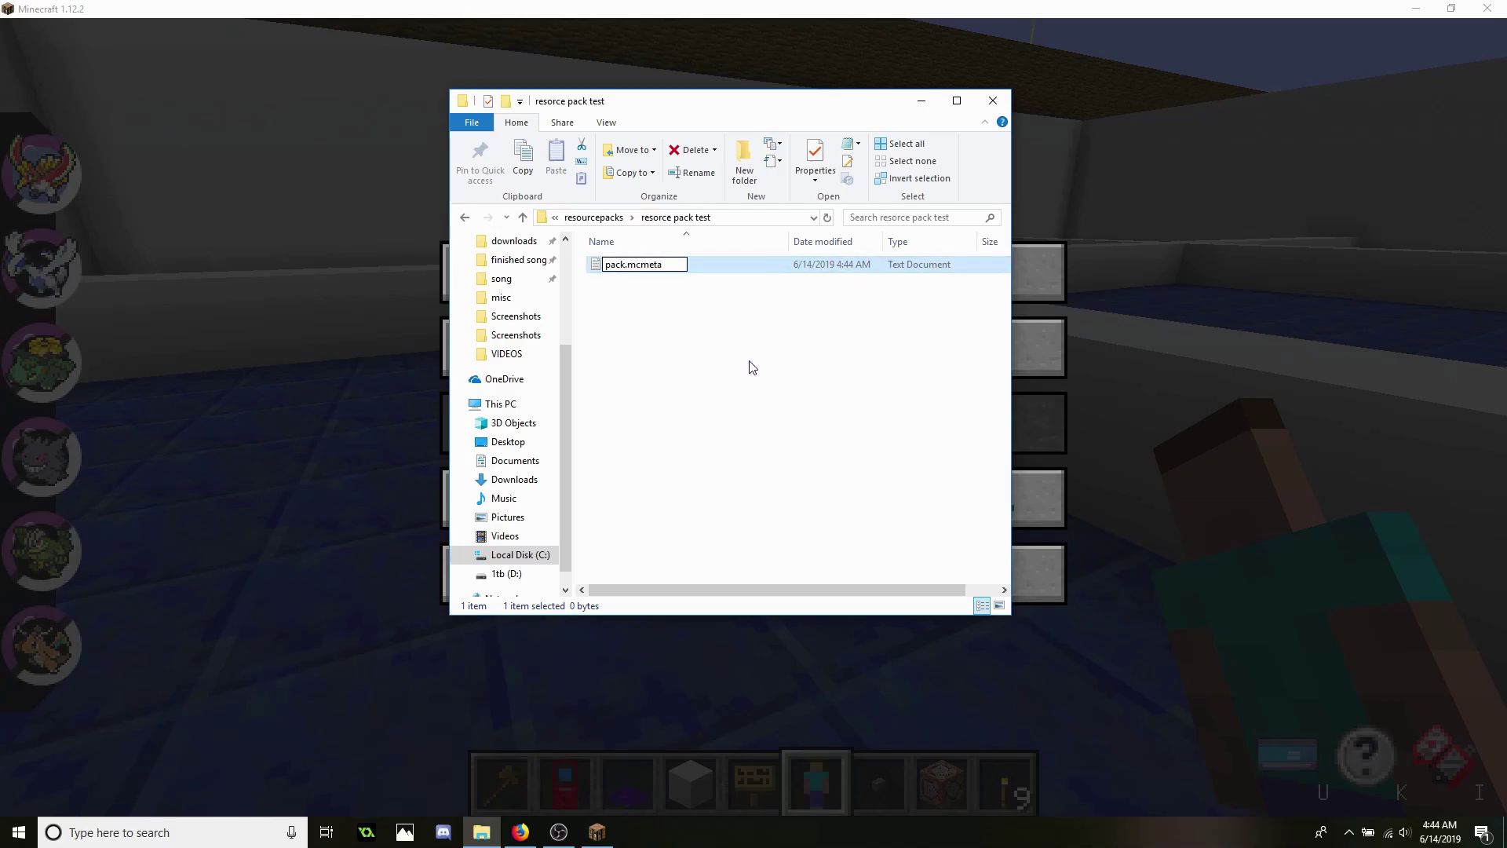
key(Return)
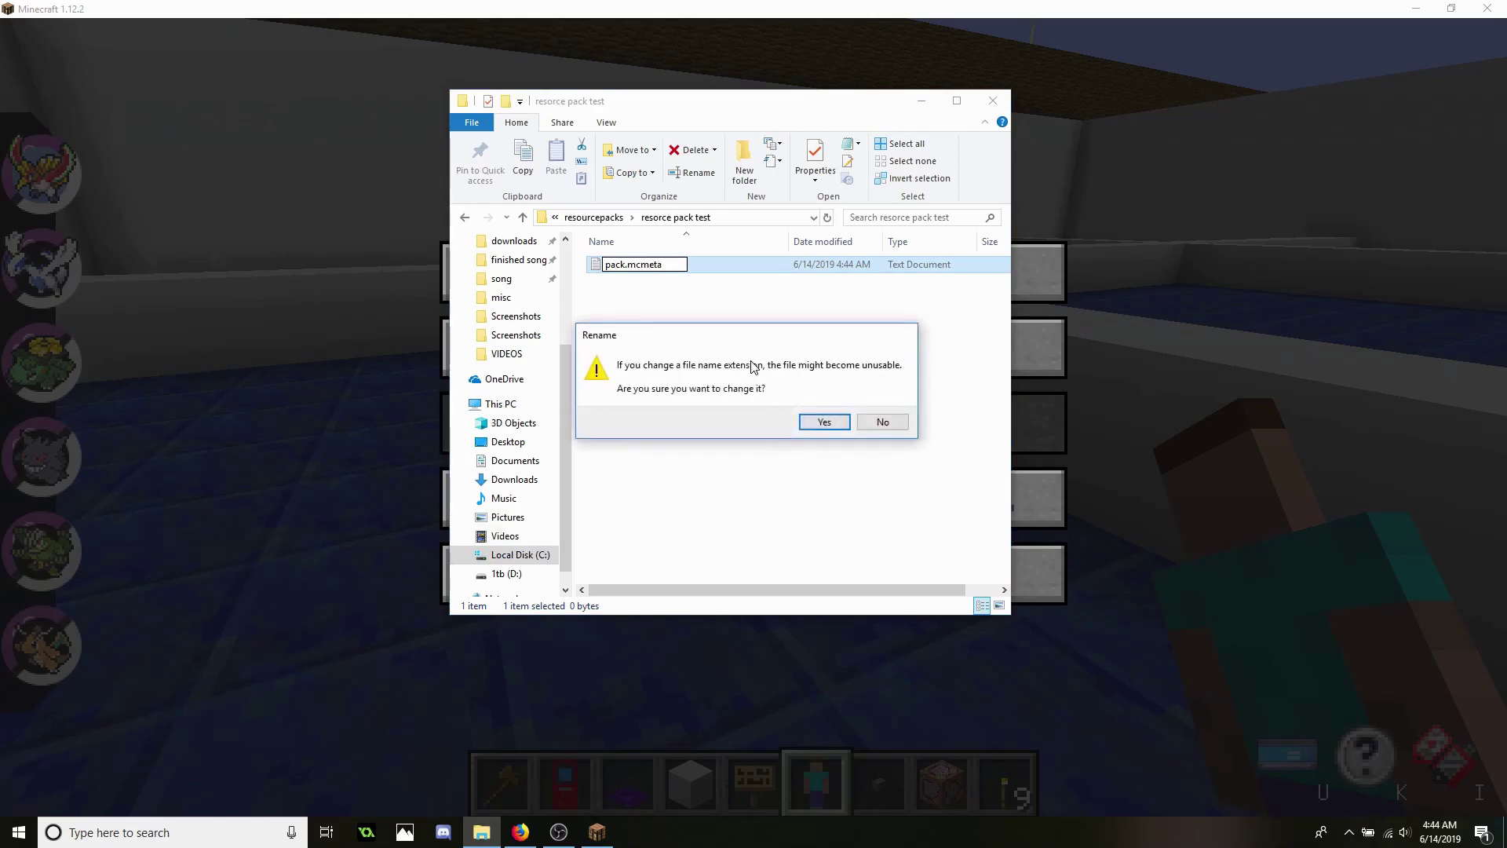
click(811, 424)
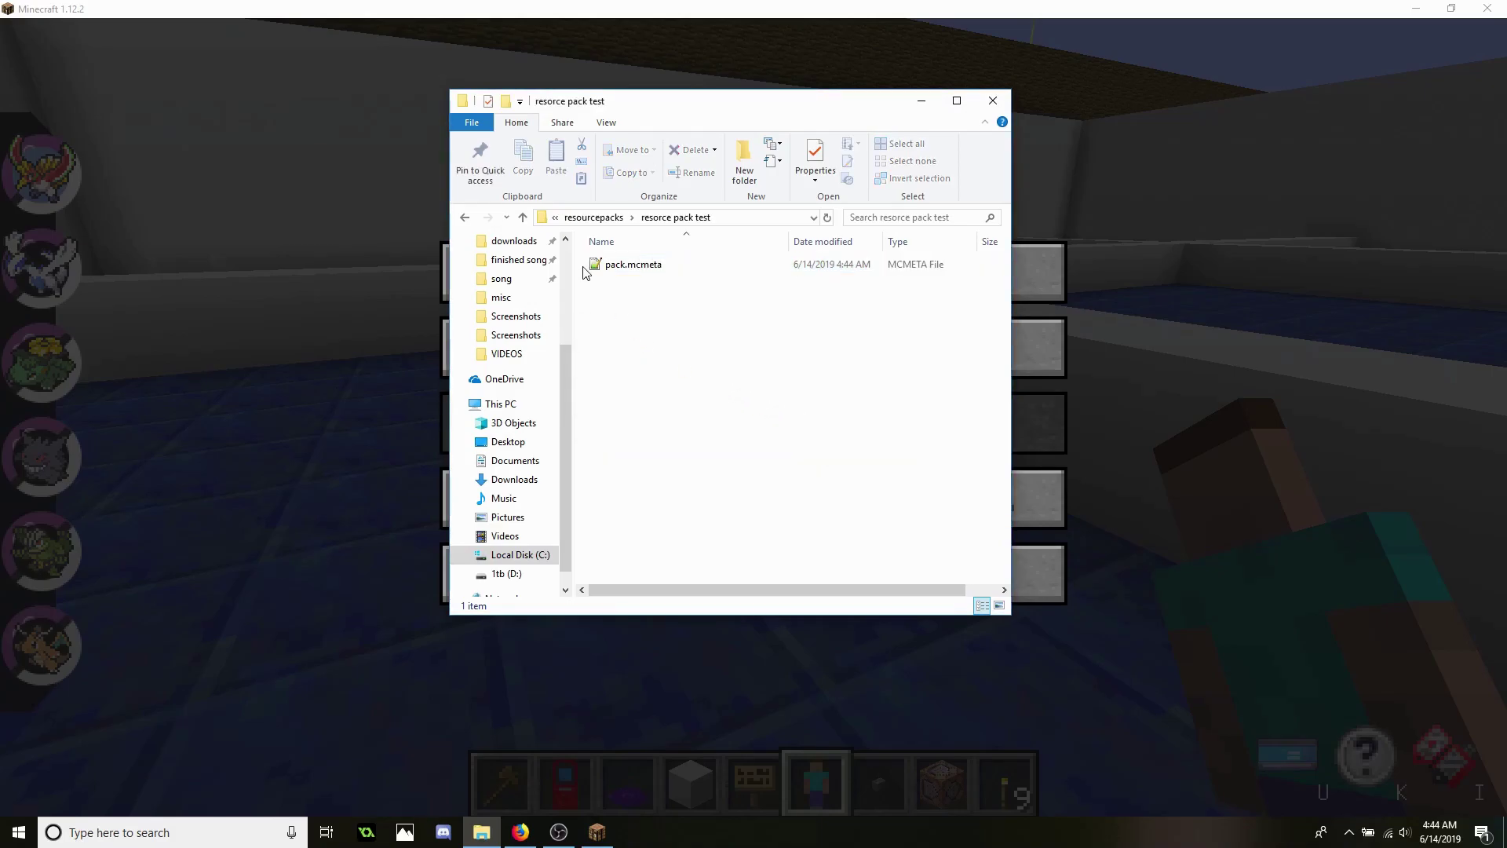
Fill the new pack.mcmeta with the pack block using pack_format 3 and description "Pixelmon extra skins", and save and close it
double_click(641, 267)
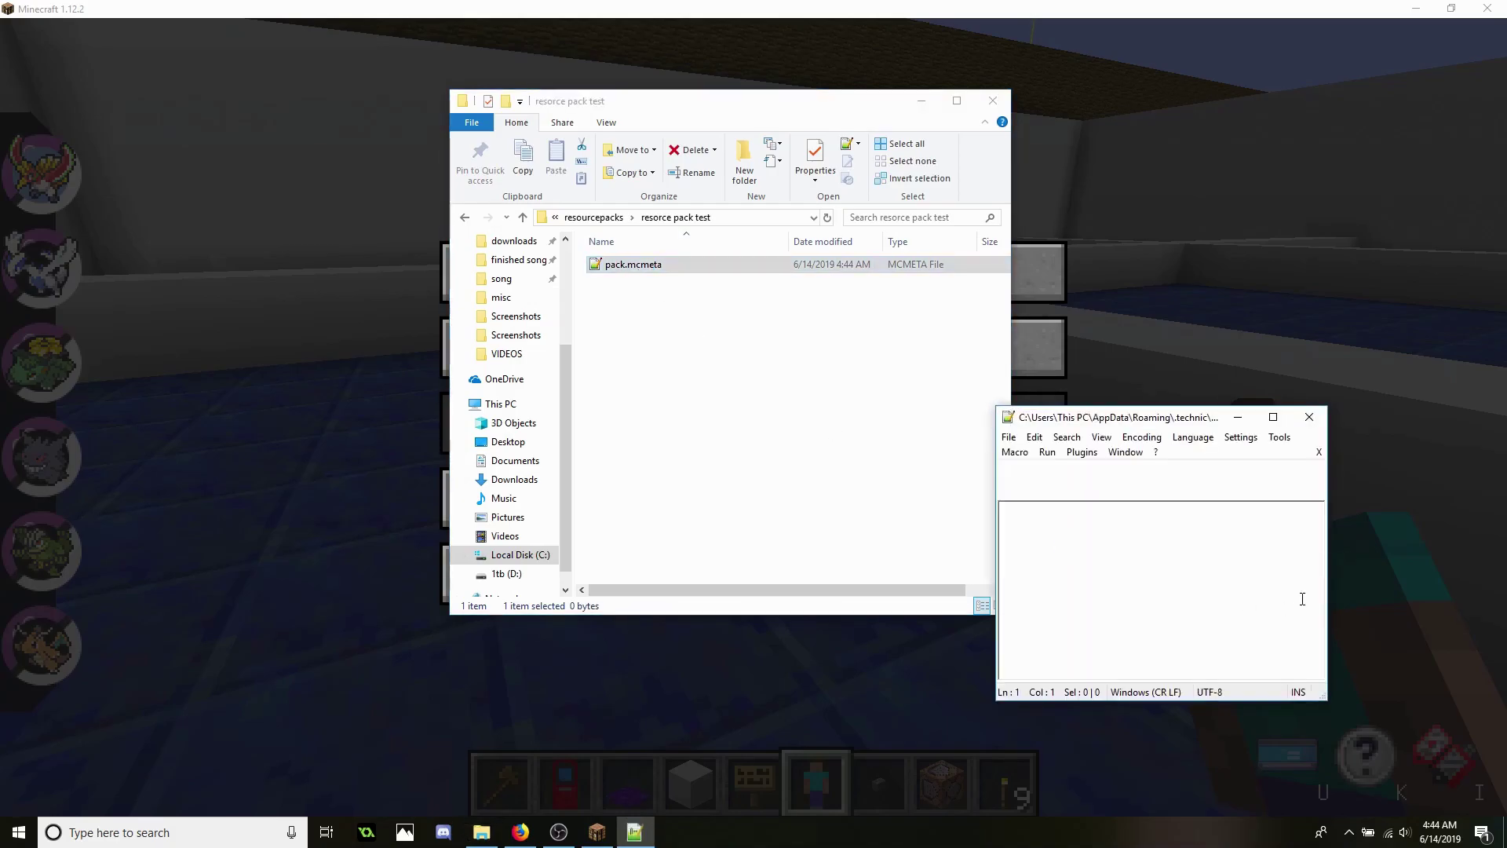
text({    "pack": {       "pack_format": 3,       "description": "Pixelmon extra skins"    } })
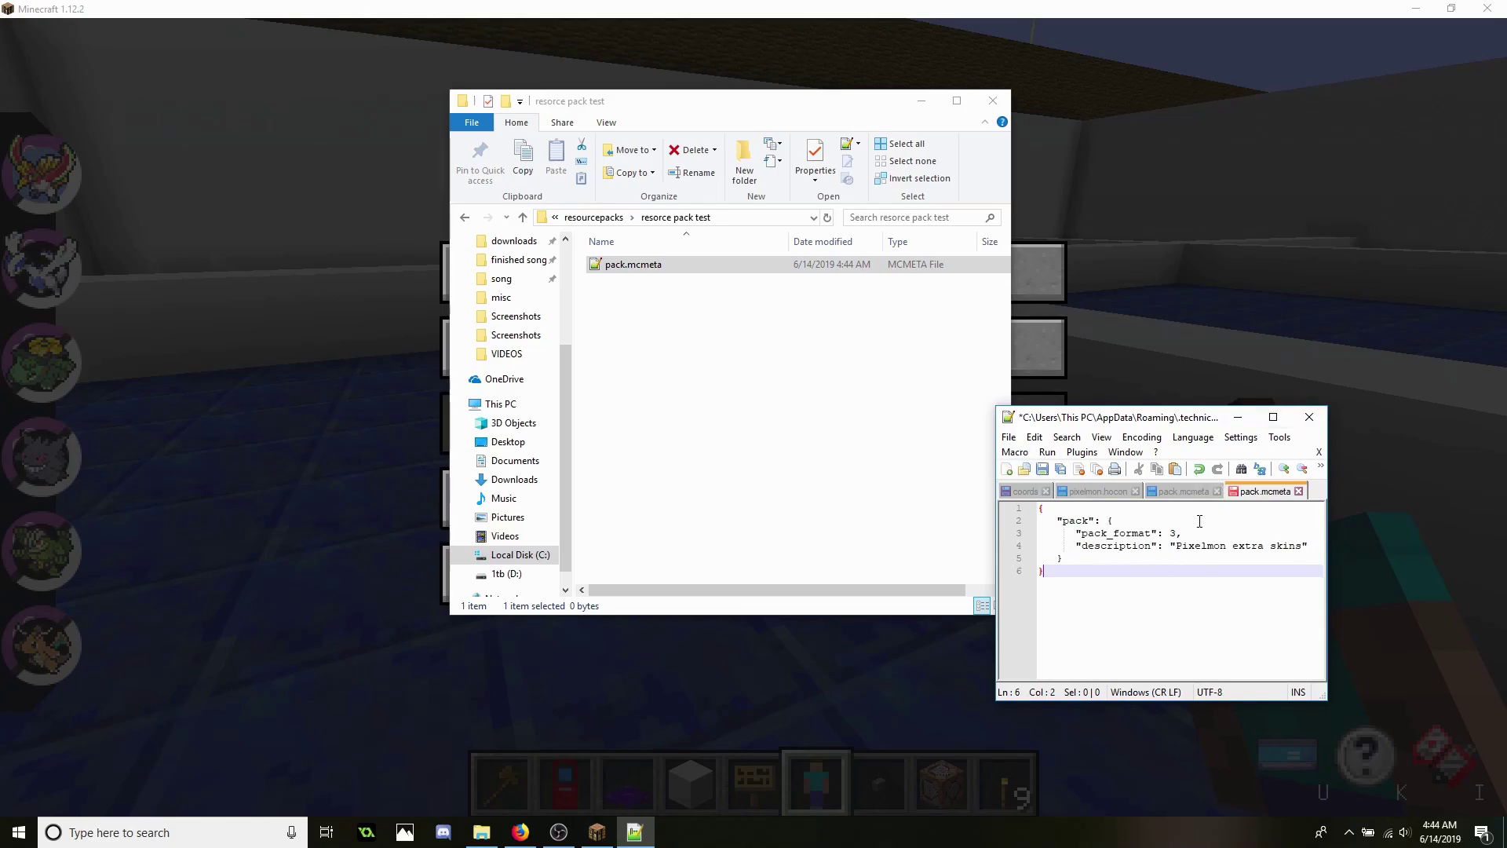
key(ctrl+s)
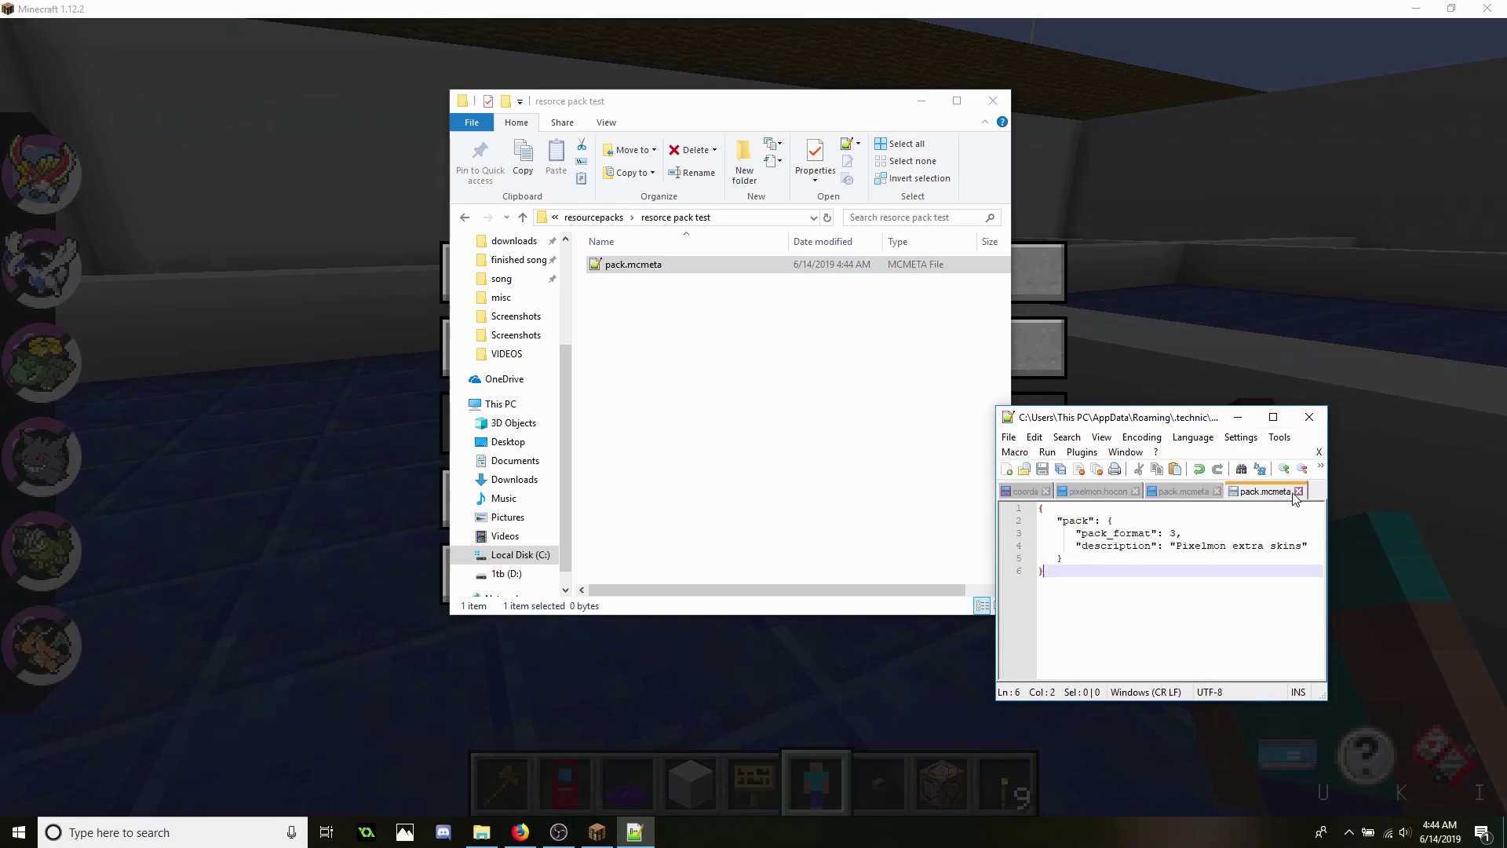
click(1308, 417)
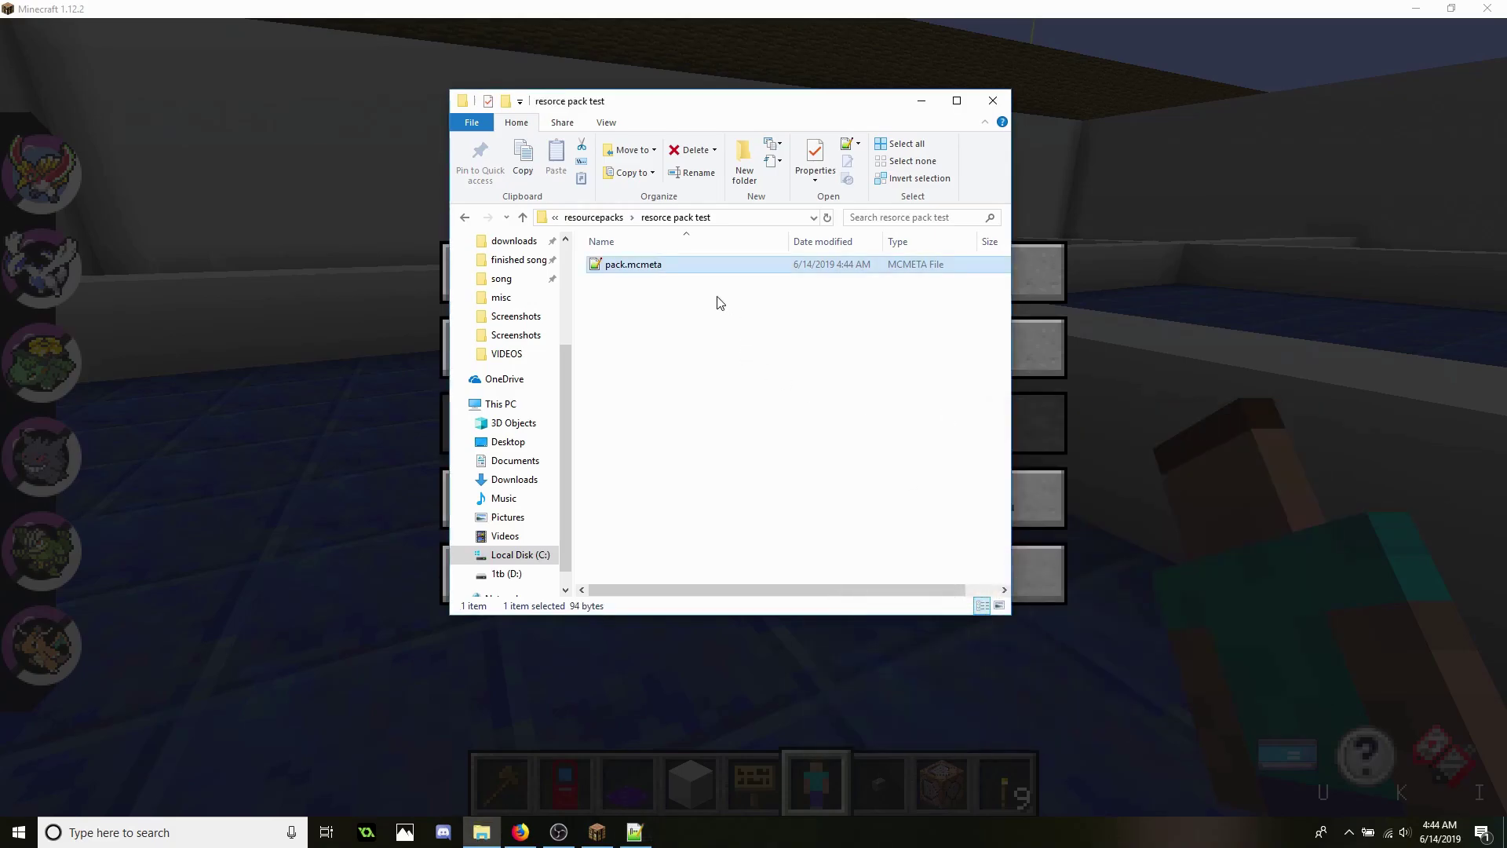
Create a folder named assets next to pack.mcmeta in the "resorce pack test" folder
click(668, 325)
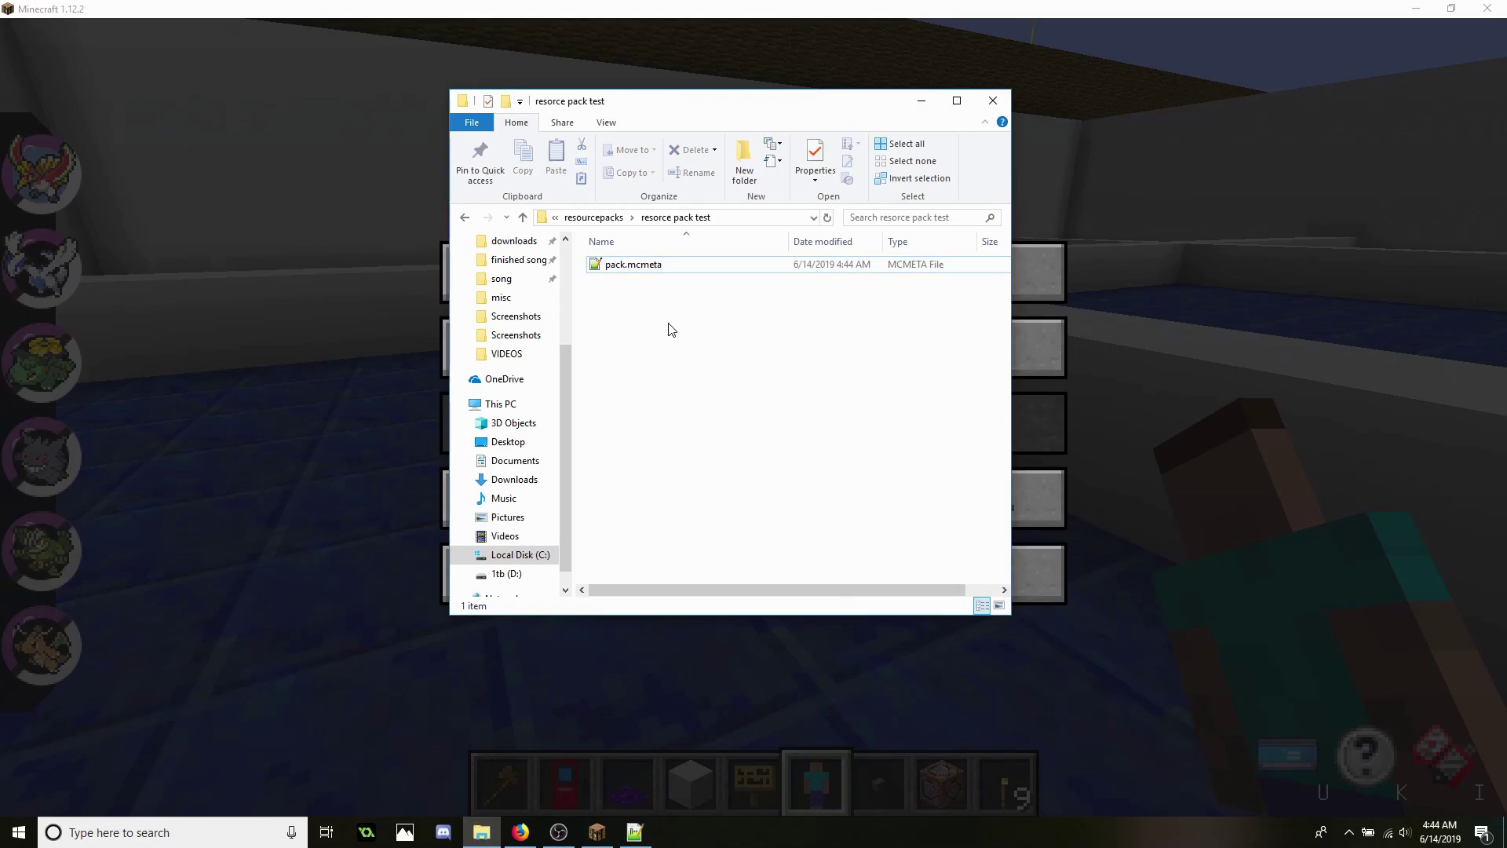
click(745, 169)
text(assets)
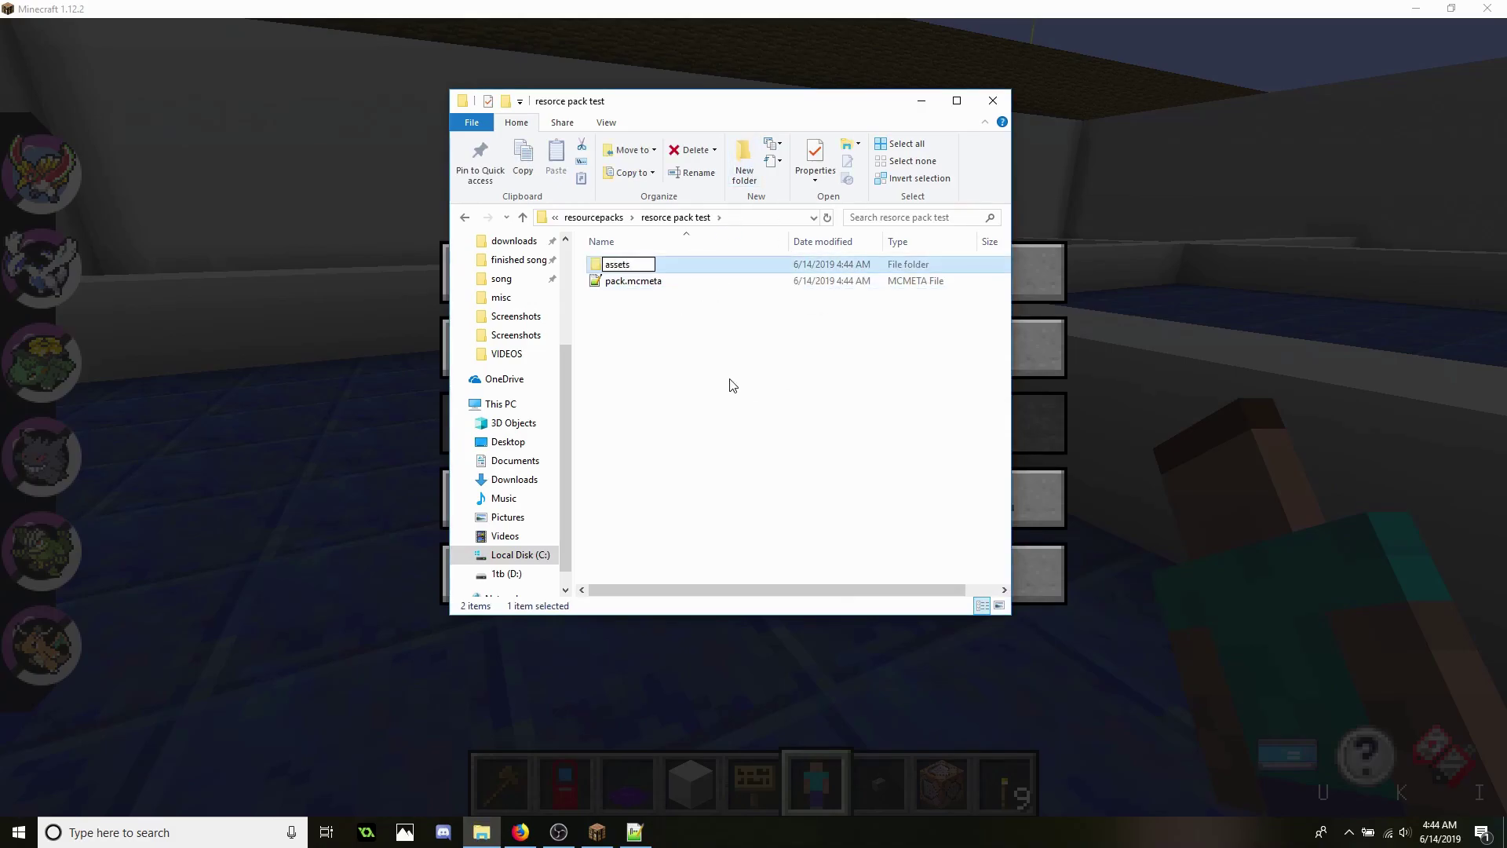
click(694, 320)
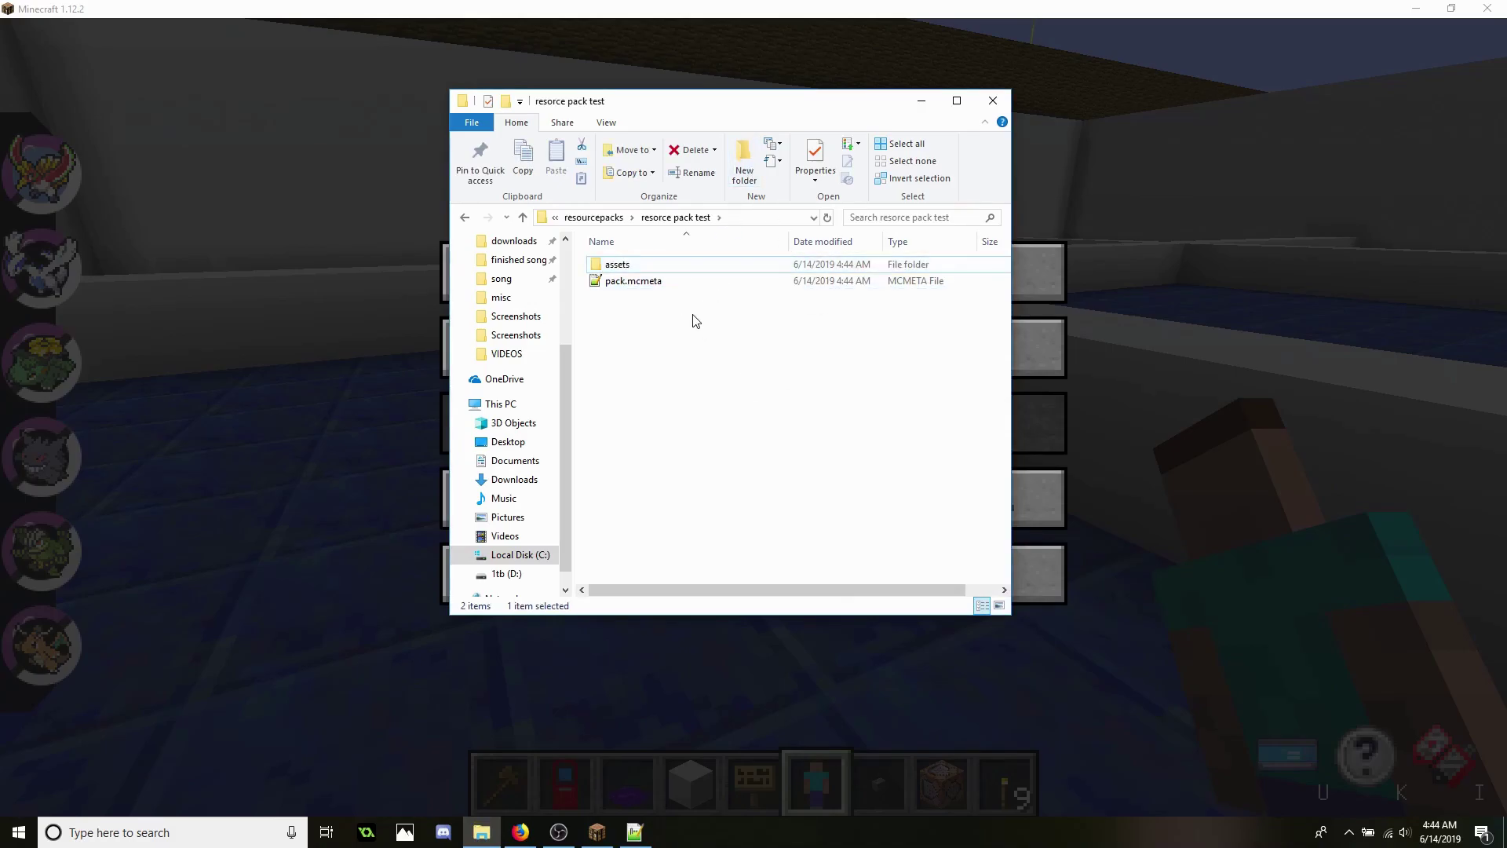
Create a folder named pixelmon inside the assets folder
double_click(709, 265)
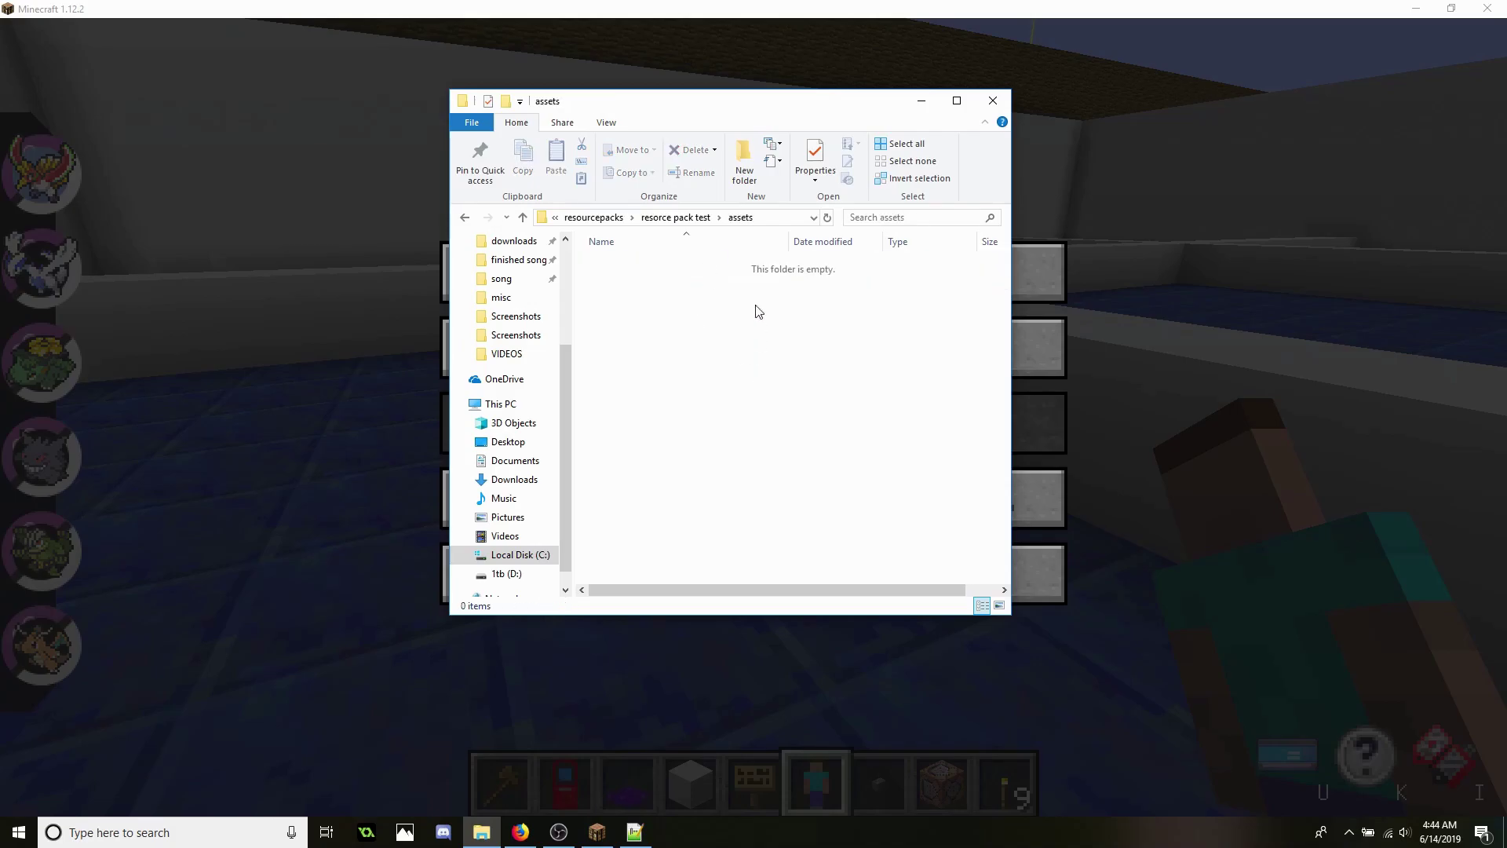
click(750, 168)
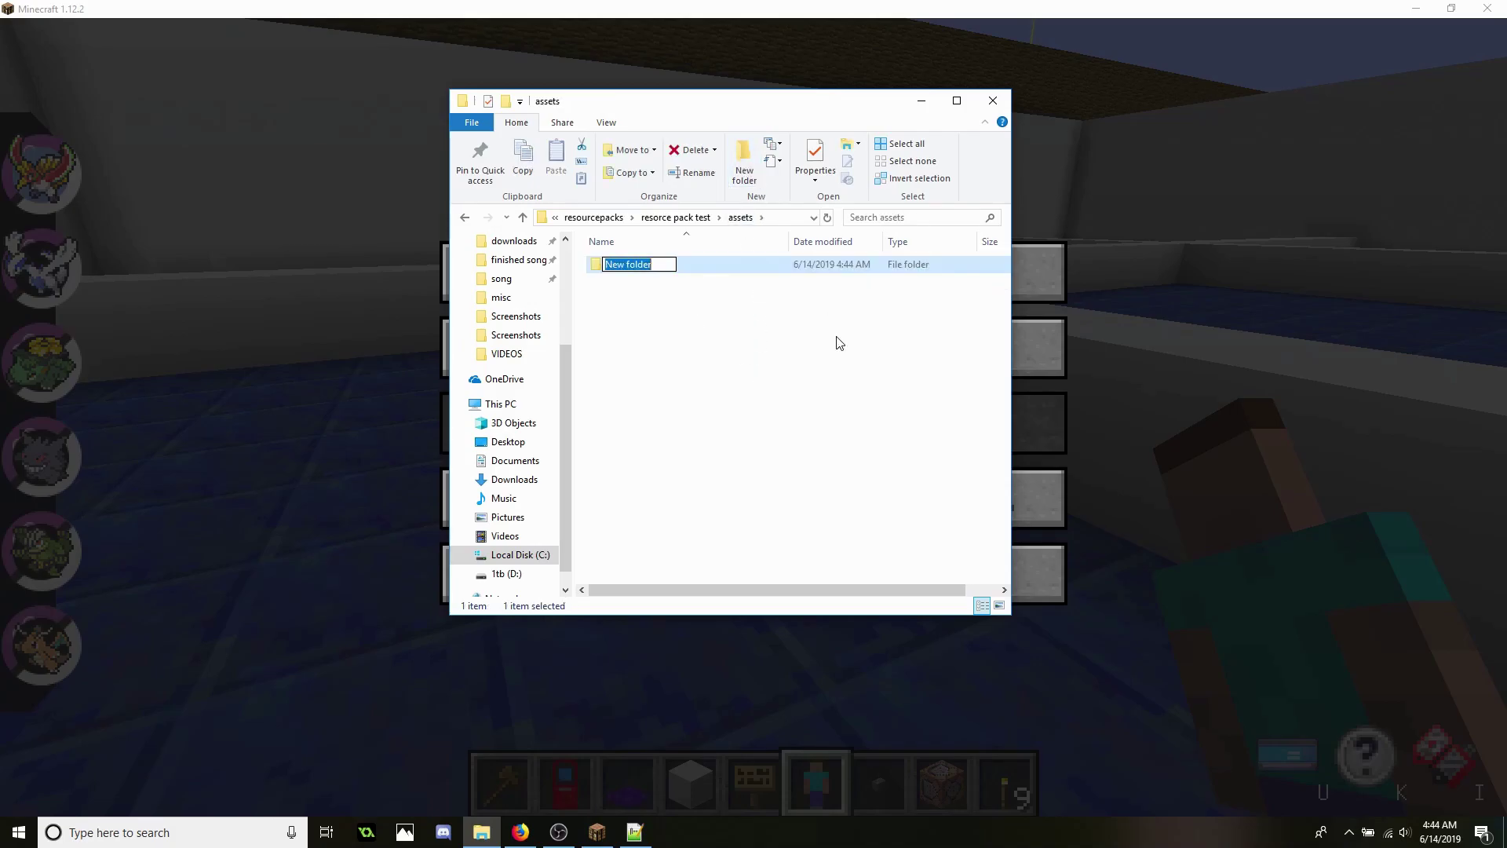
text(pixelmon)
click(691, 333)
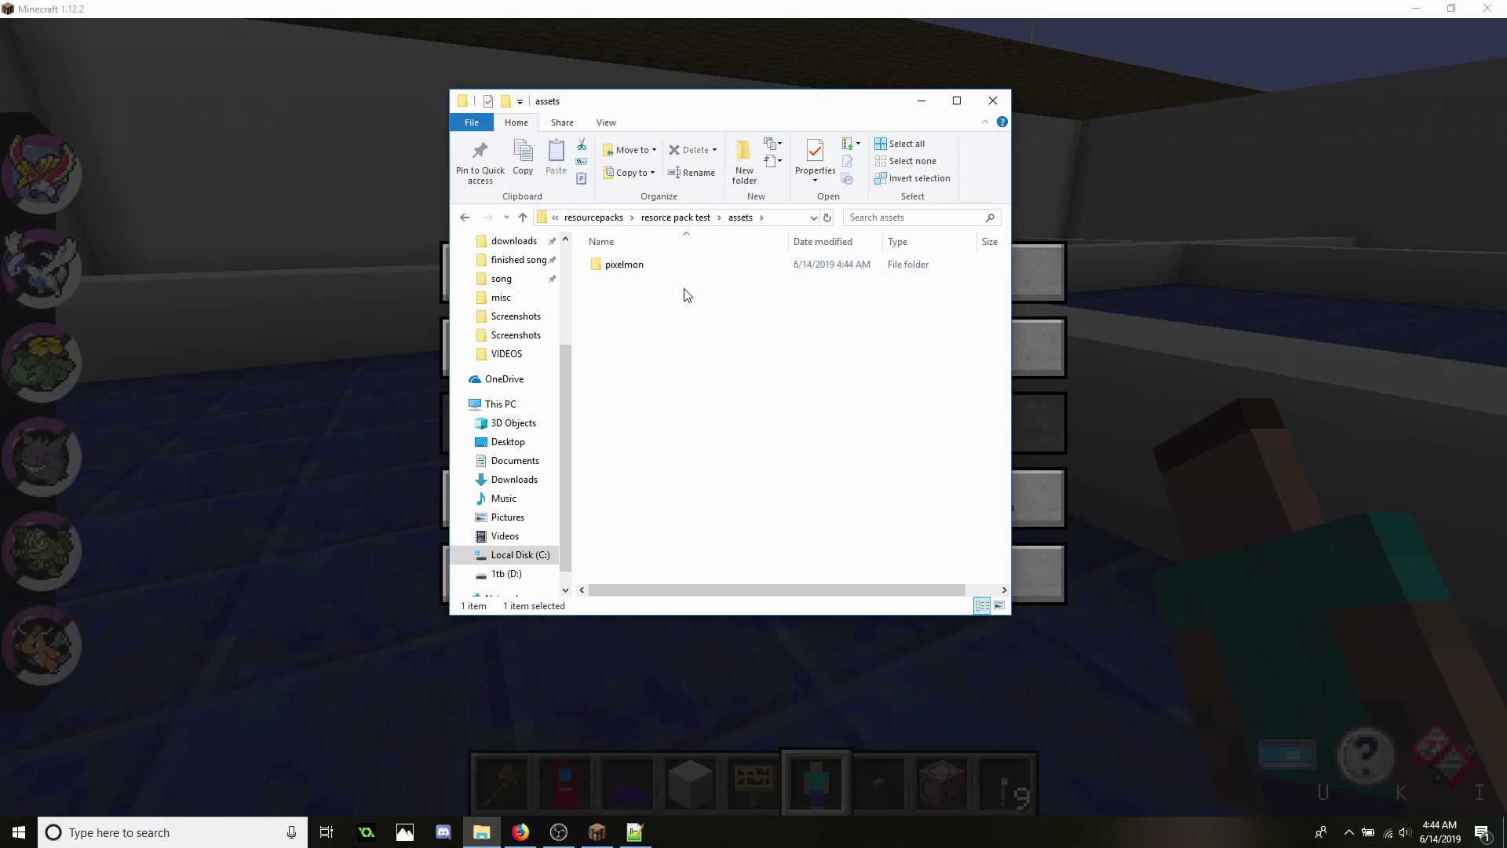
Create a folder named textures inside the pixelmon folder
double_click(687, 266)
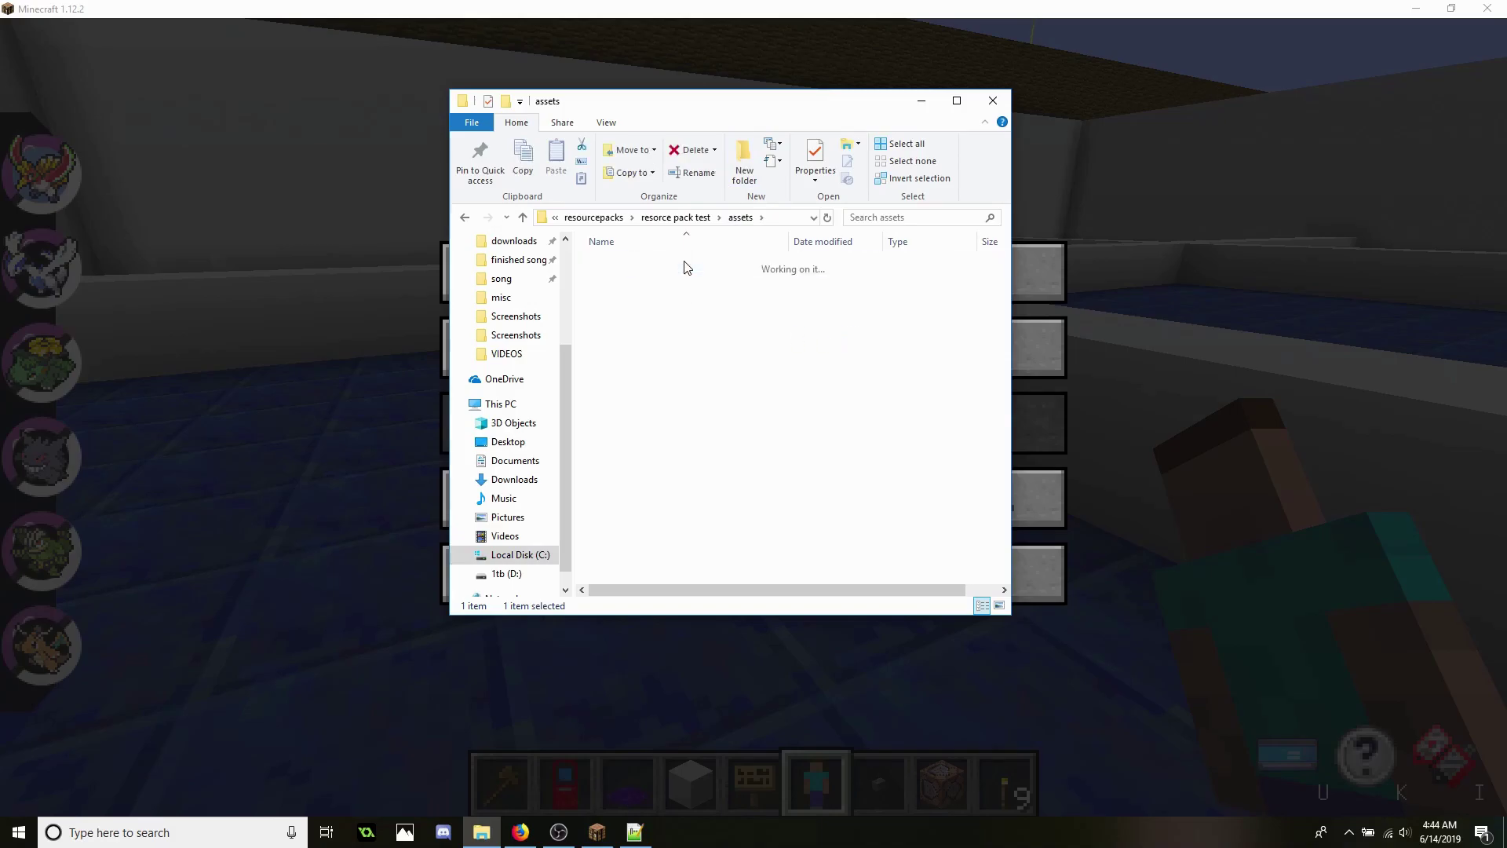
click(743, 165)
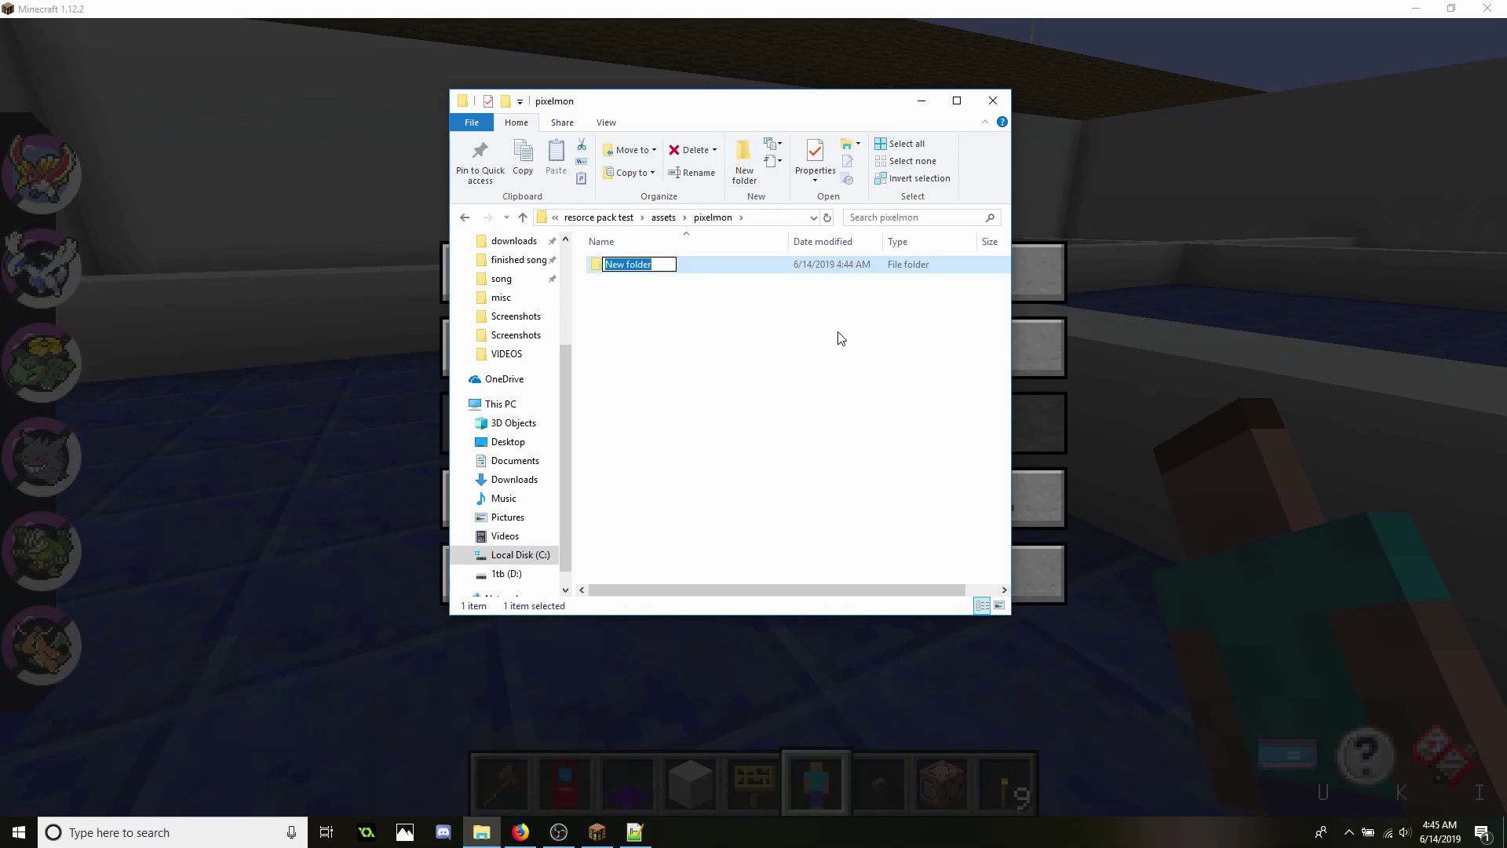
text(textures)
click(766, 362)
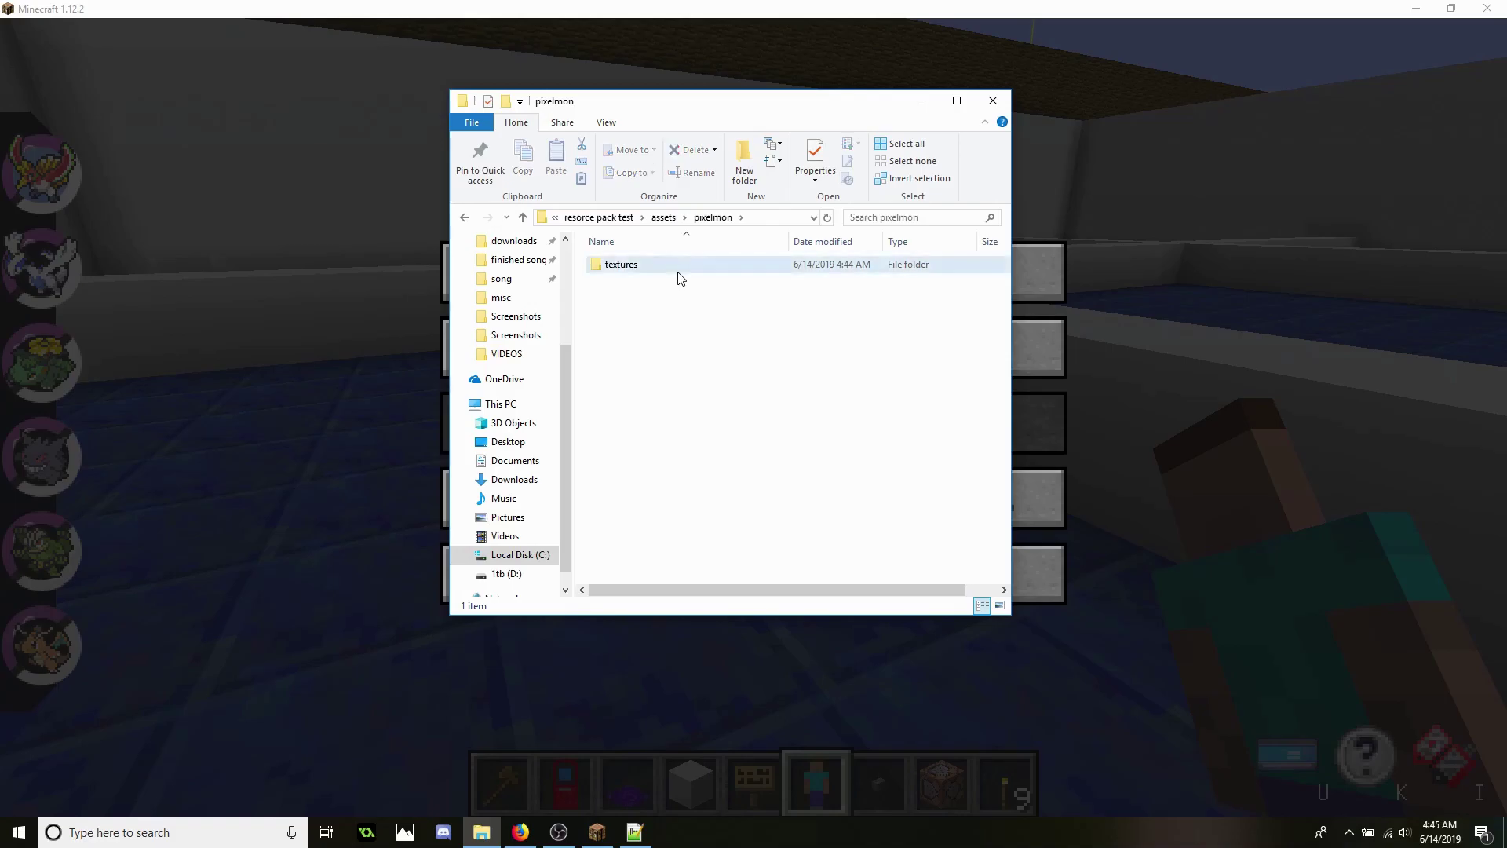
Create a folder named steve inside the textures folder and open it
double_click(681, 269)
click(746, 185)
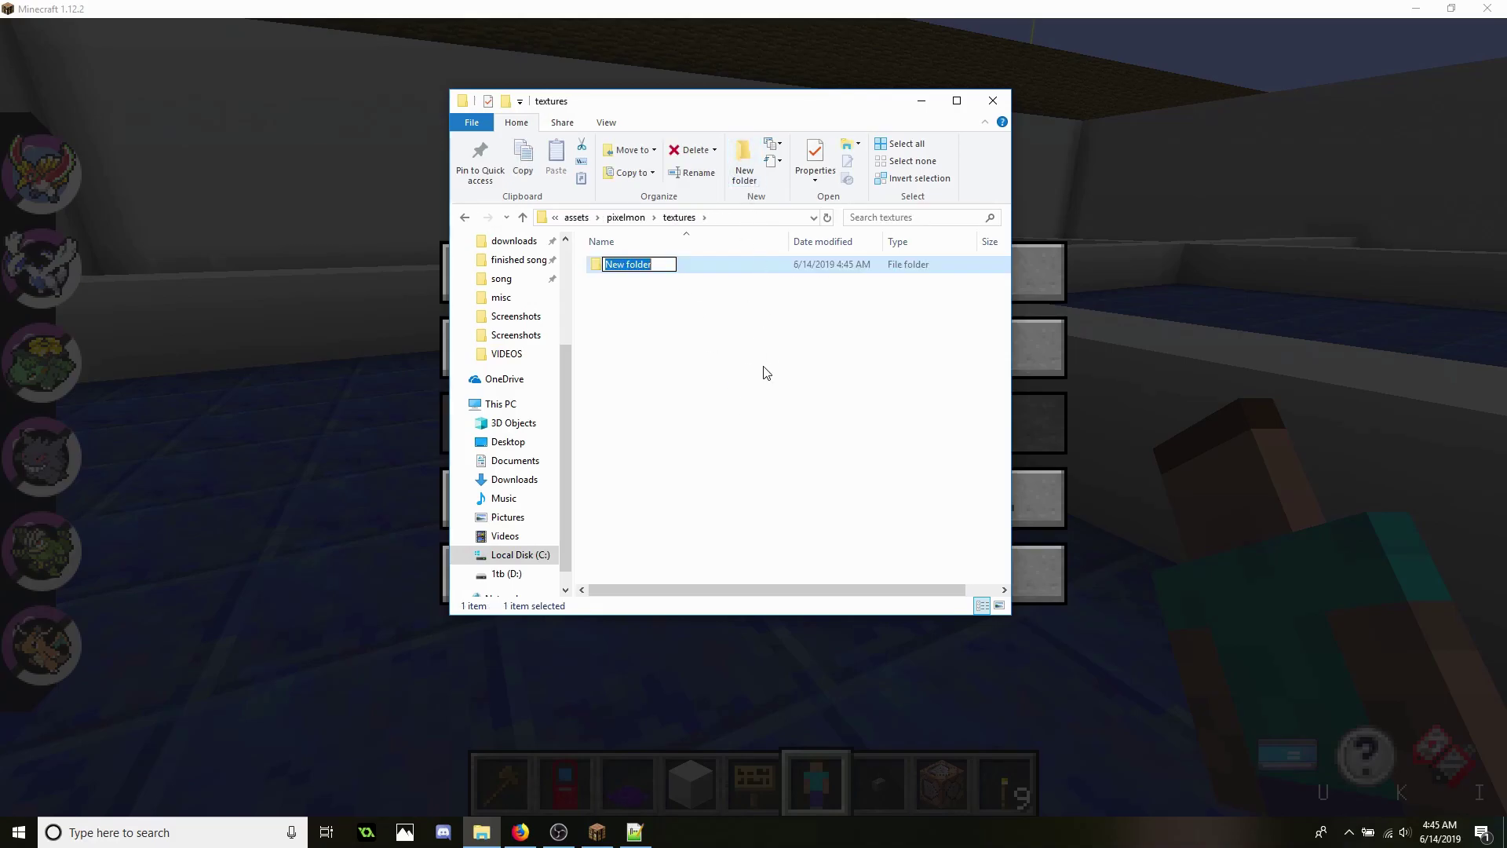
text(steve)
click(656, 256)
double_click(657, 258)
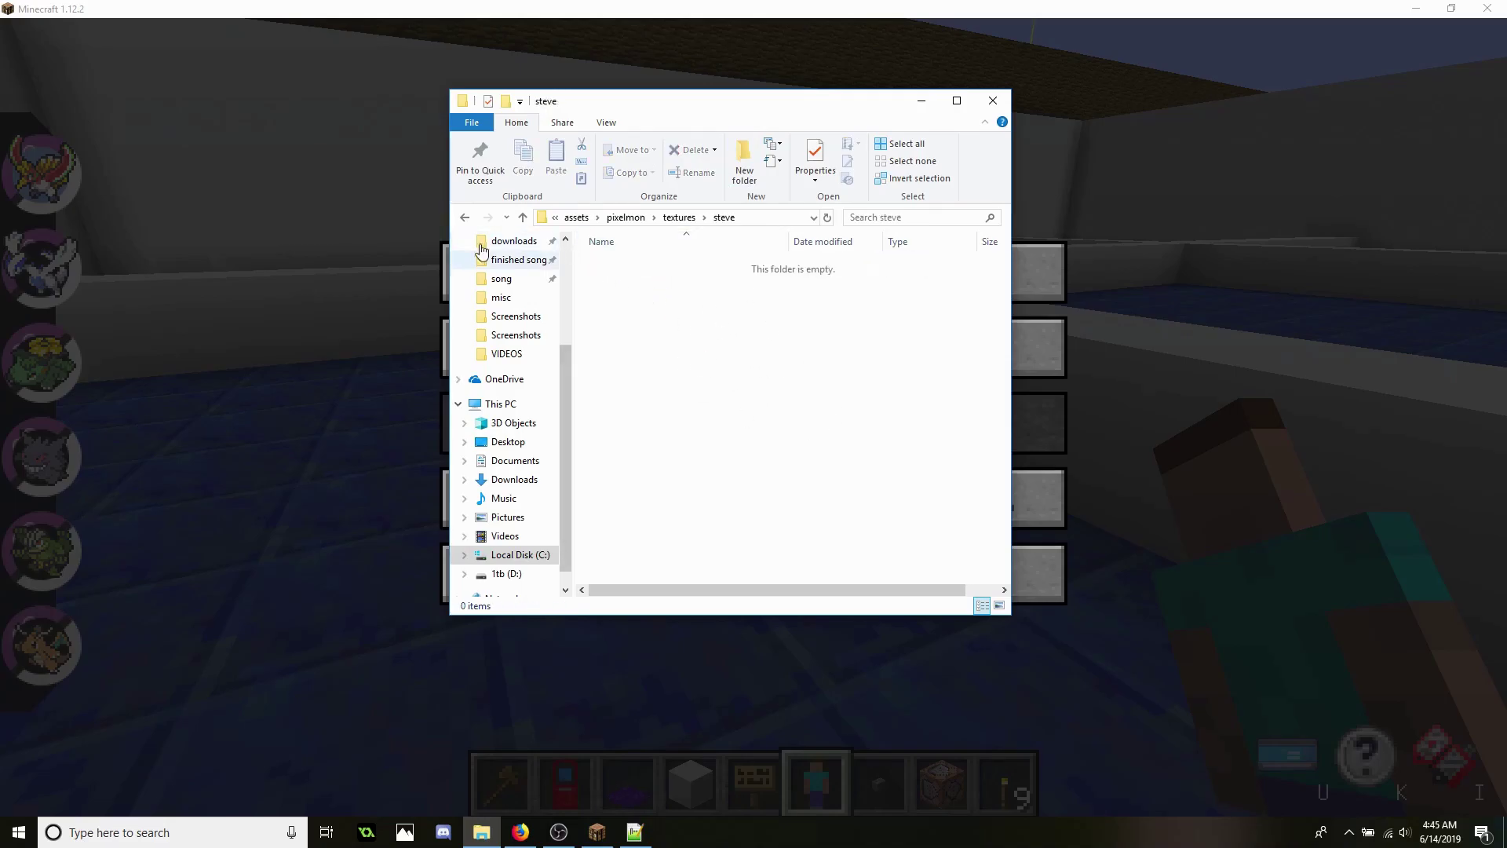
Examine the skin images in the assets, pixelmon, textures, steve folder of Resource Pack Pixelmon Skins
click(466, 219)
click(465, 219)
click(465, 219)
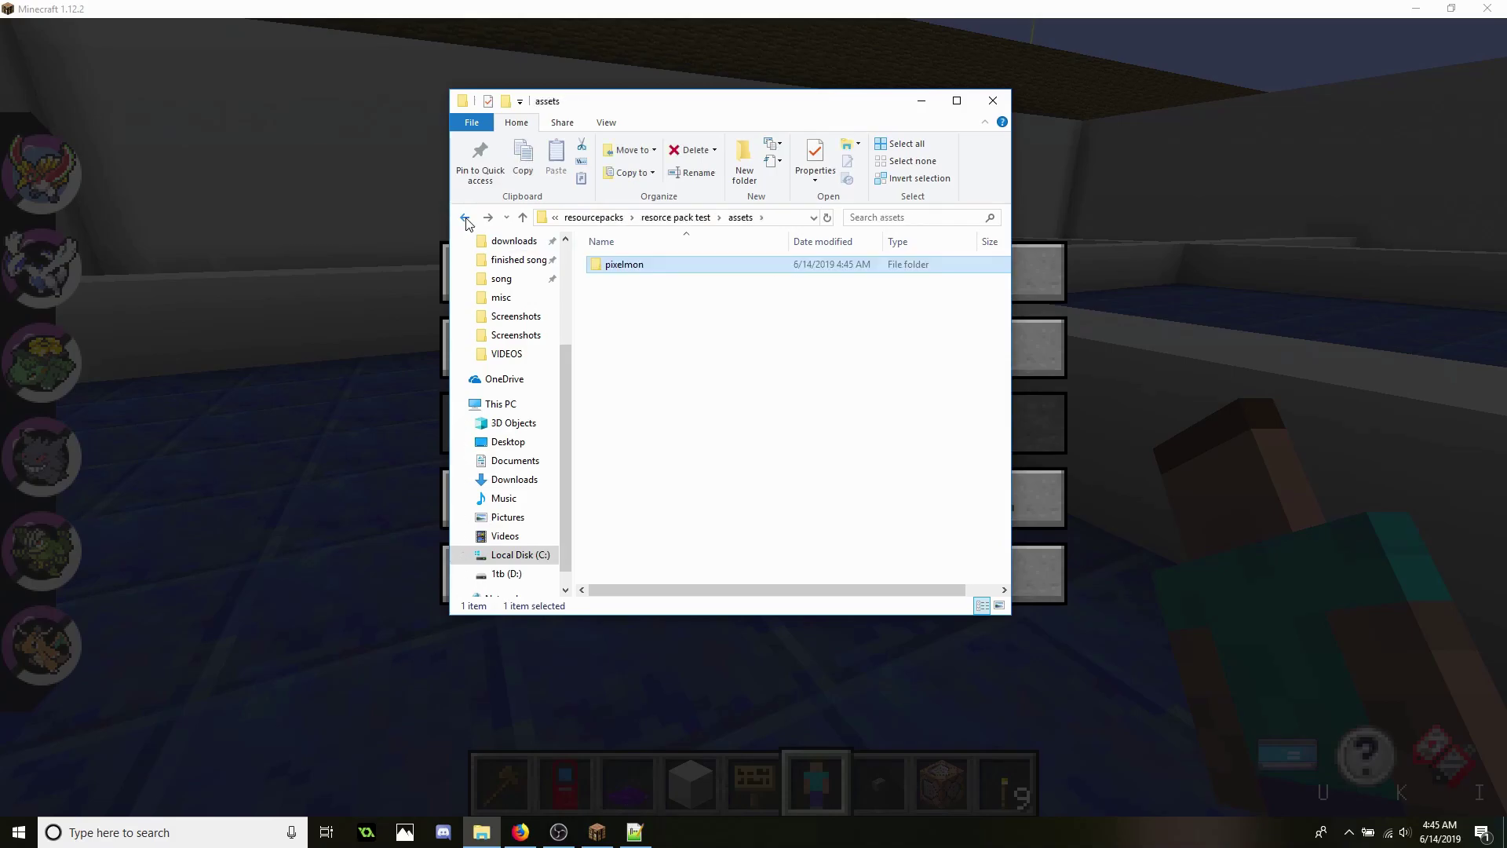
click(465, 219)
click(466, 219)
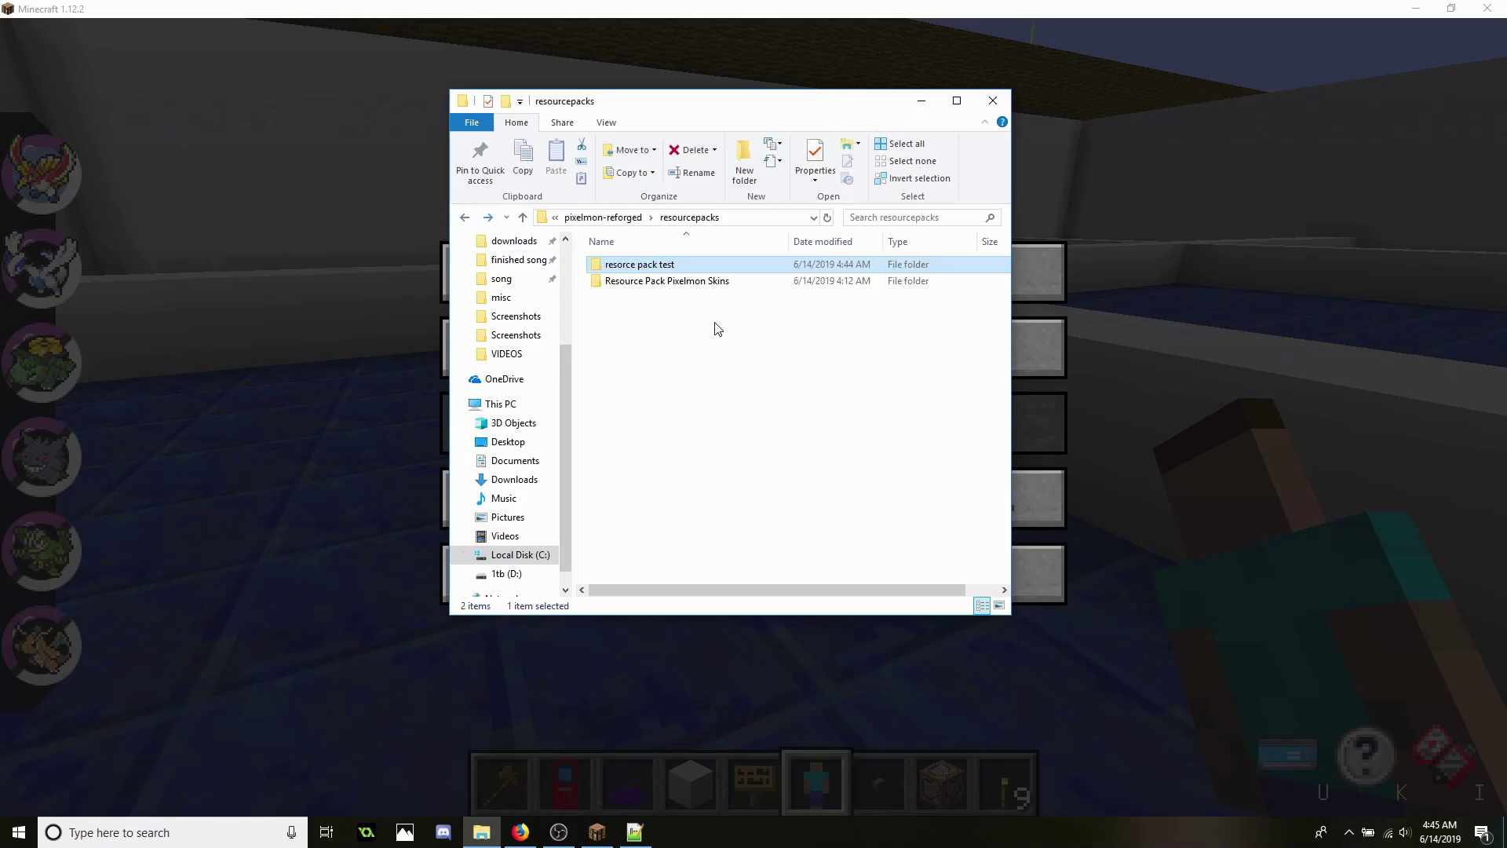
double_click(680, 281)
double_click(620, 265)
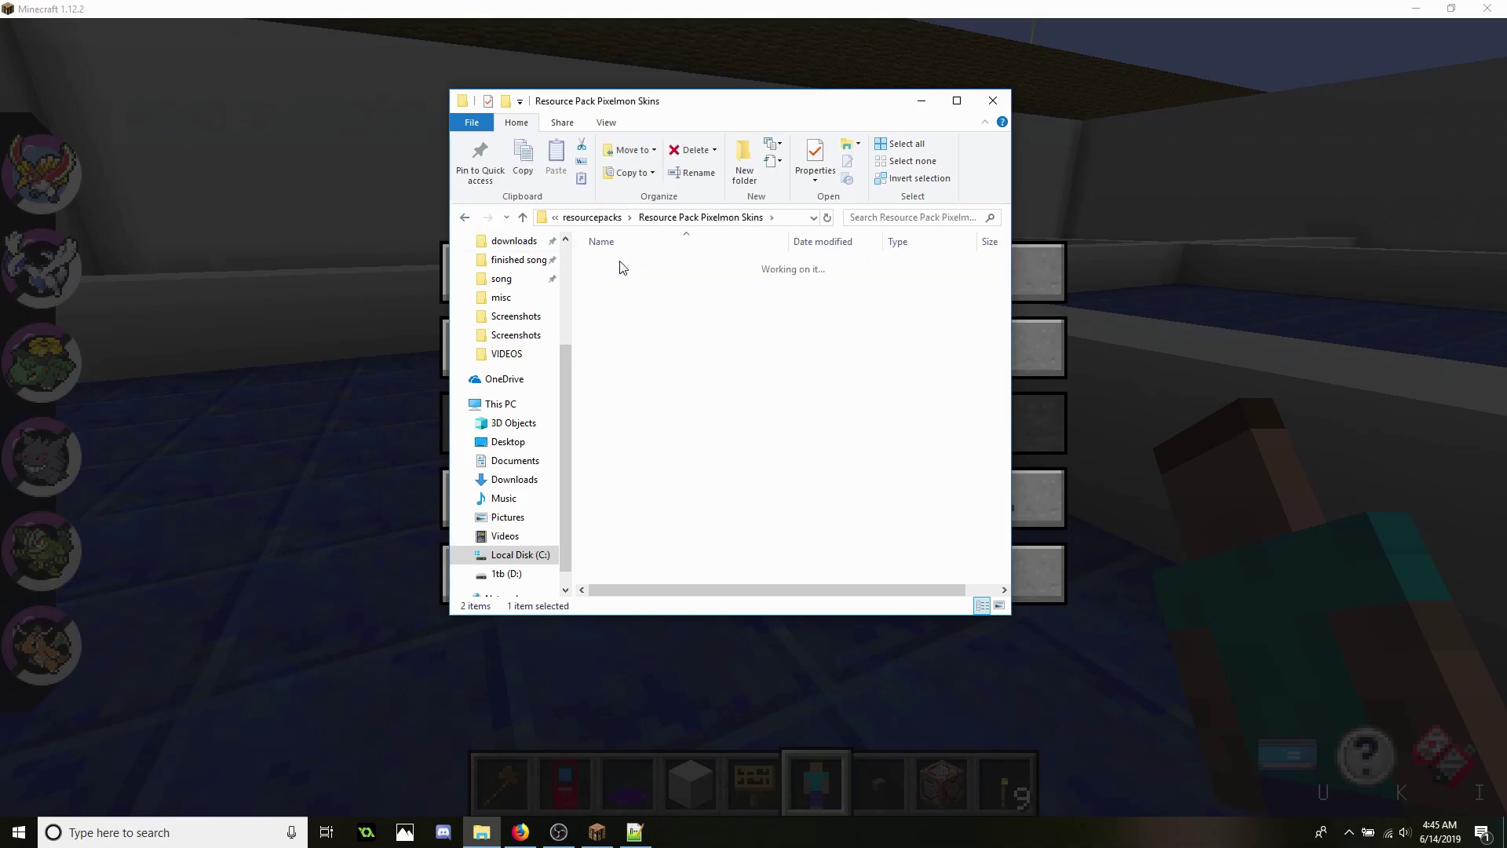
double_click(626, 283)
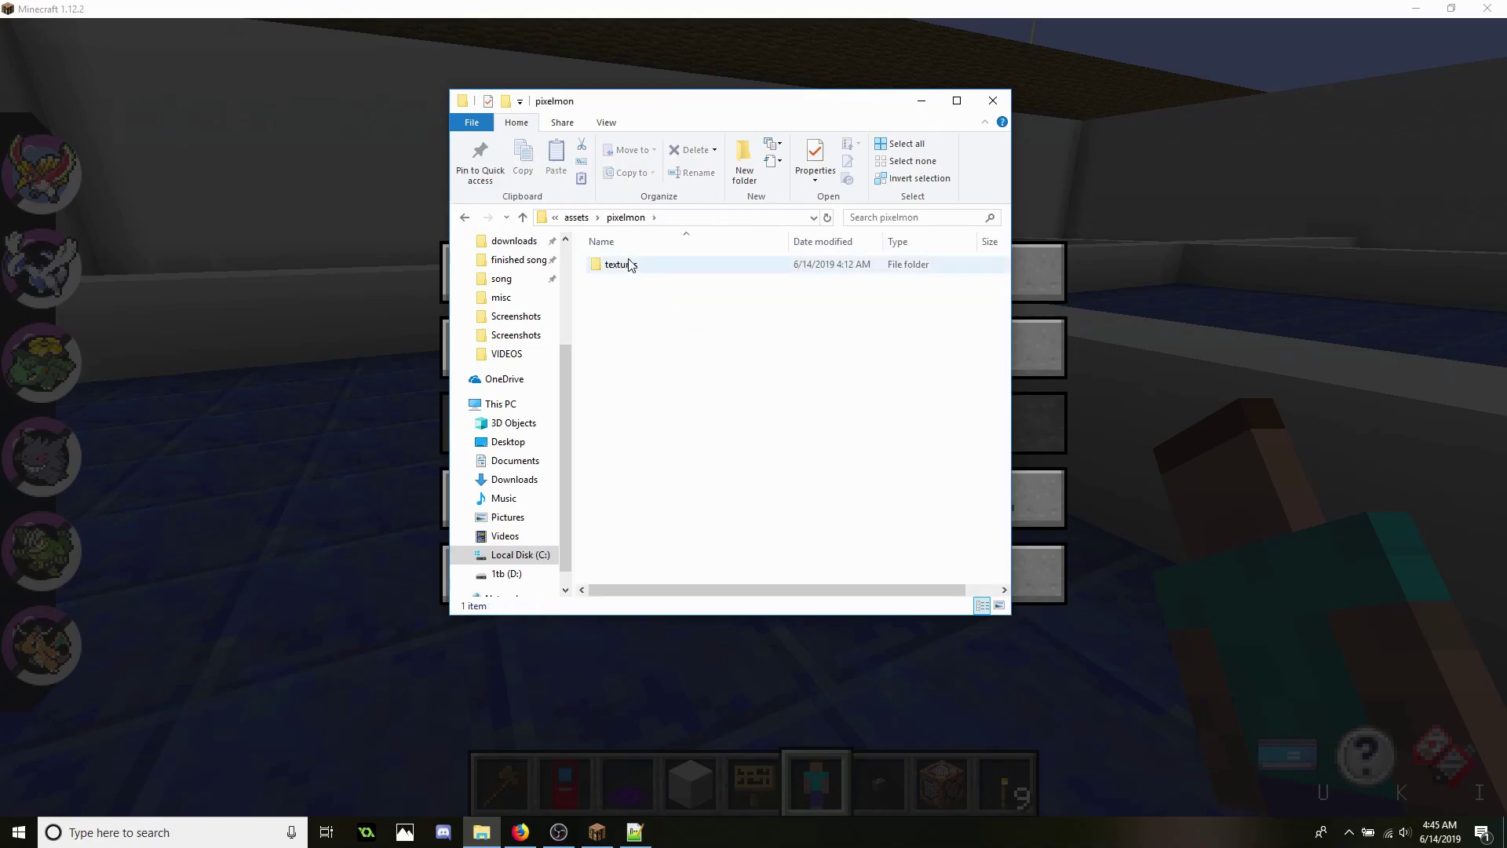
double_click(617, 266)
double_click(627, 269)
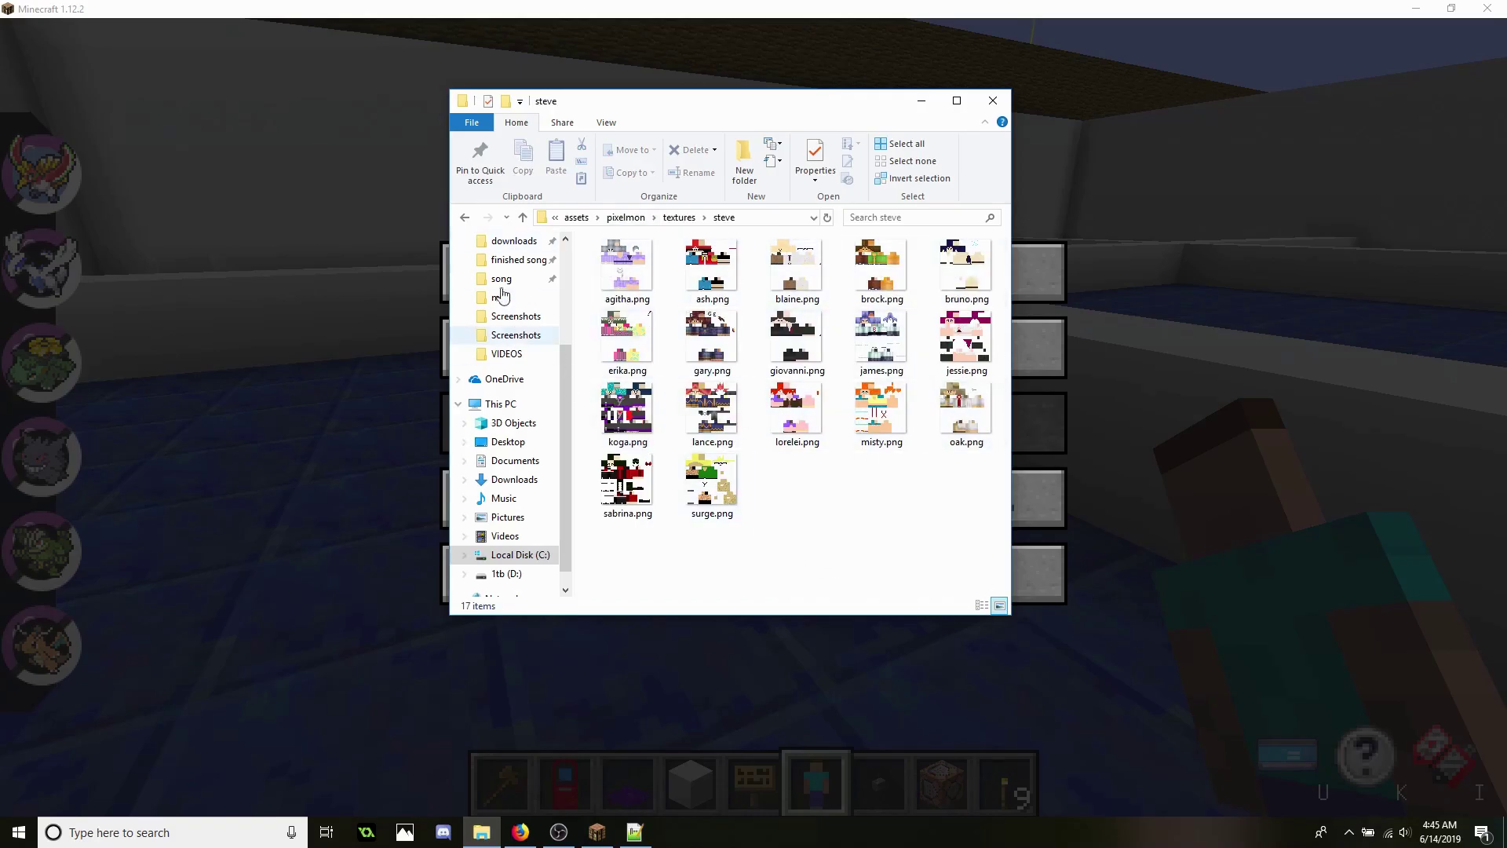
Go back from the steve folder to the resourcepacks folder
click(464, 217)
click(464, 217)
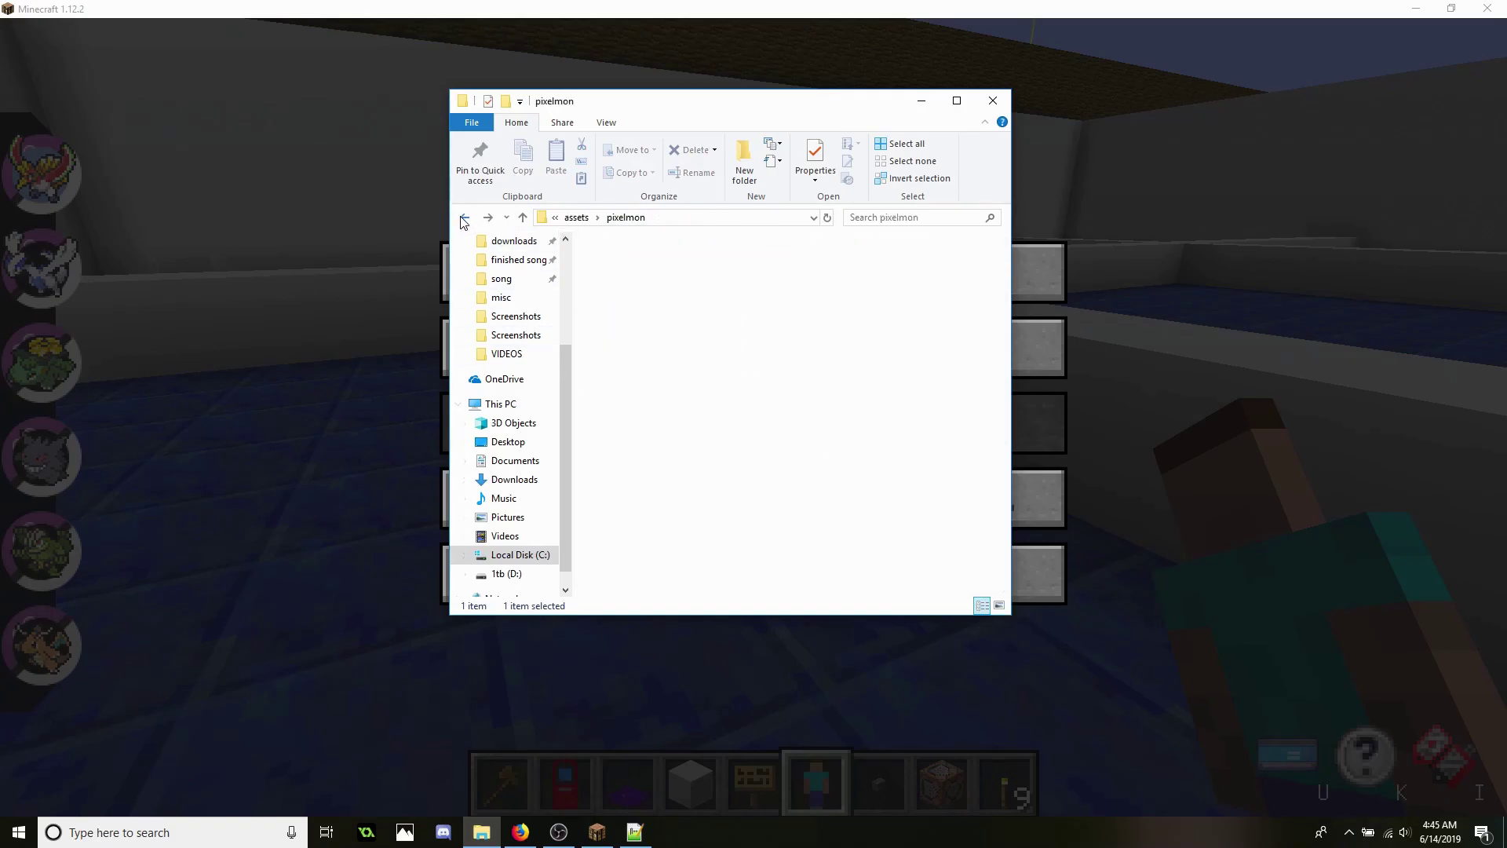
click(464, 218)
click(464, 218)
click(464, 217)
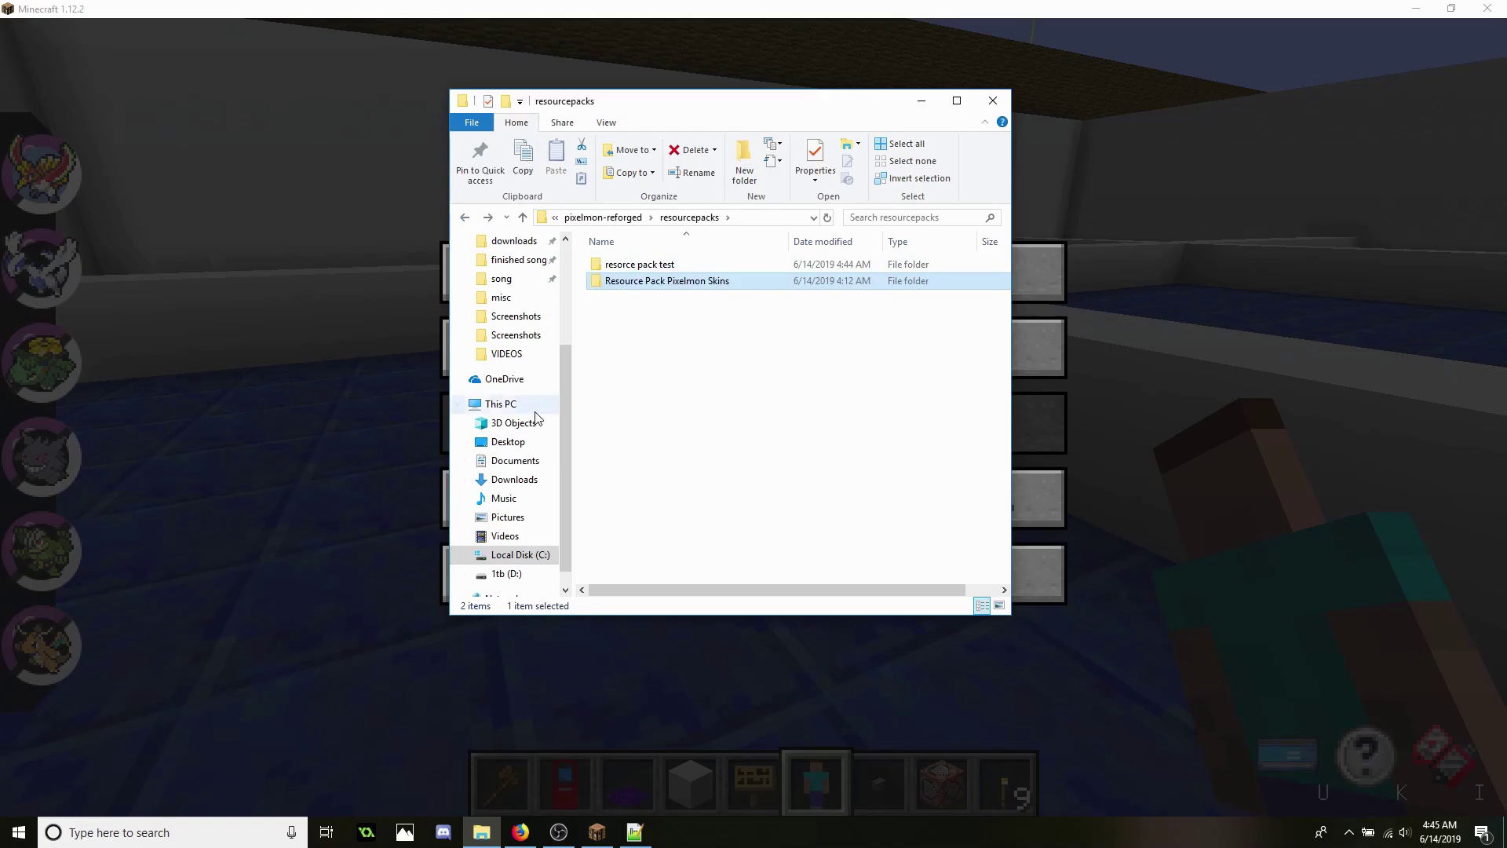
Switch to Minecraft, check the resource pack selection for the new test pack, and return to the options
click(1151, 204)
click(560, 485)
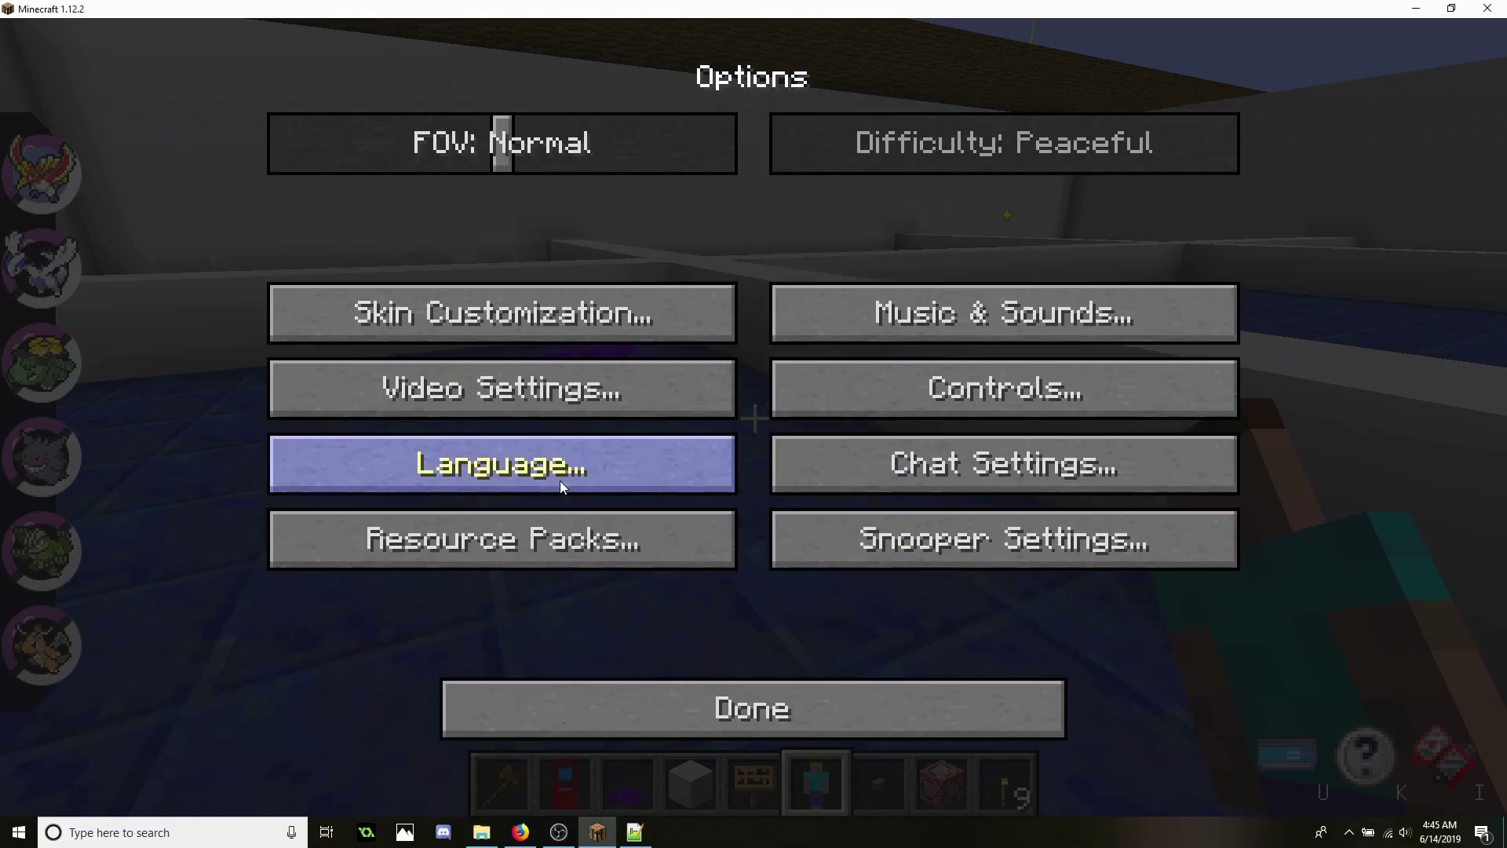
click(570, 549)
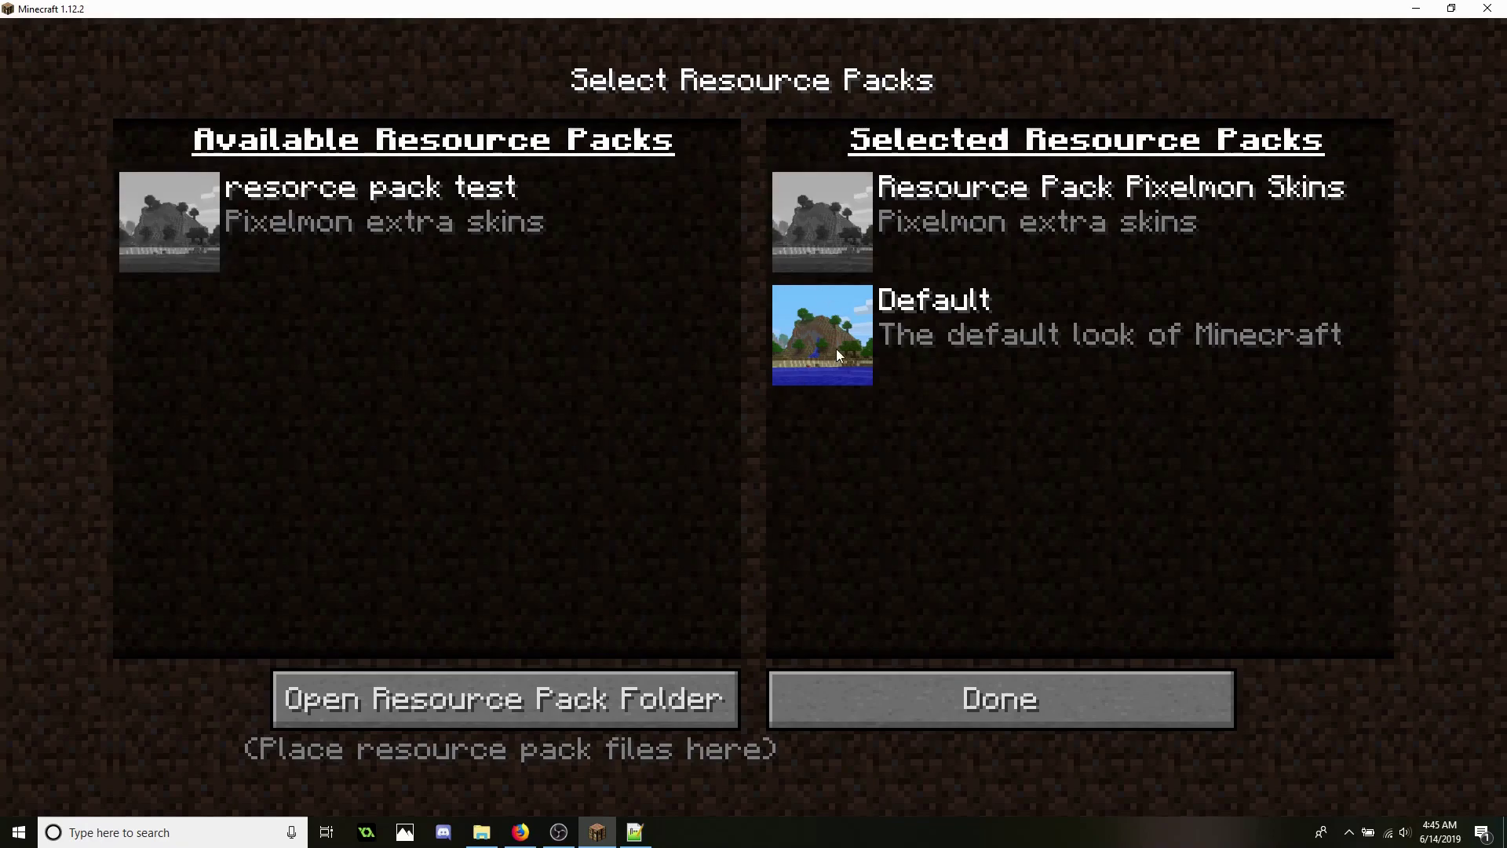
mouse_move(206, 246)
click(855, 692)
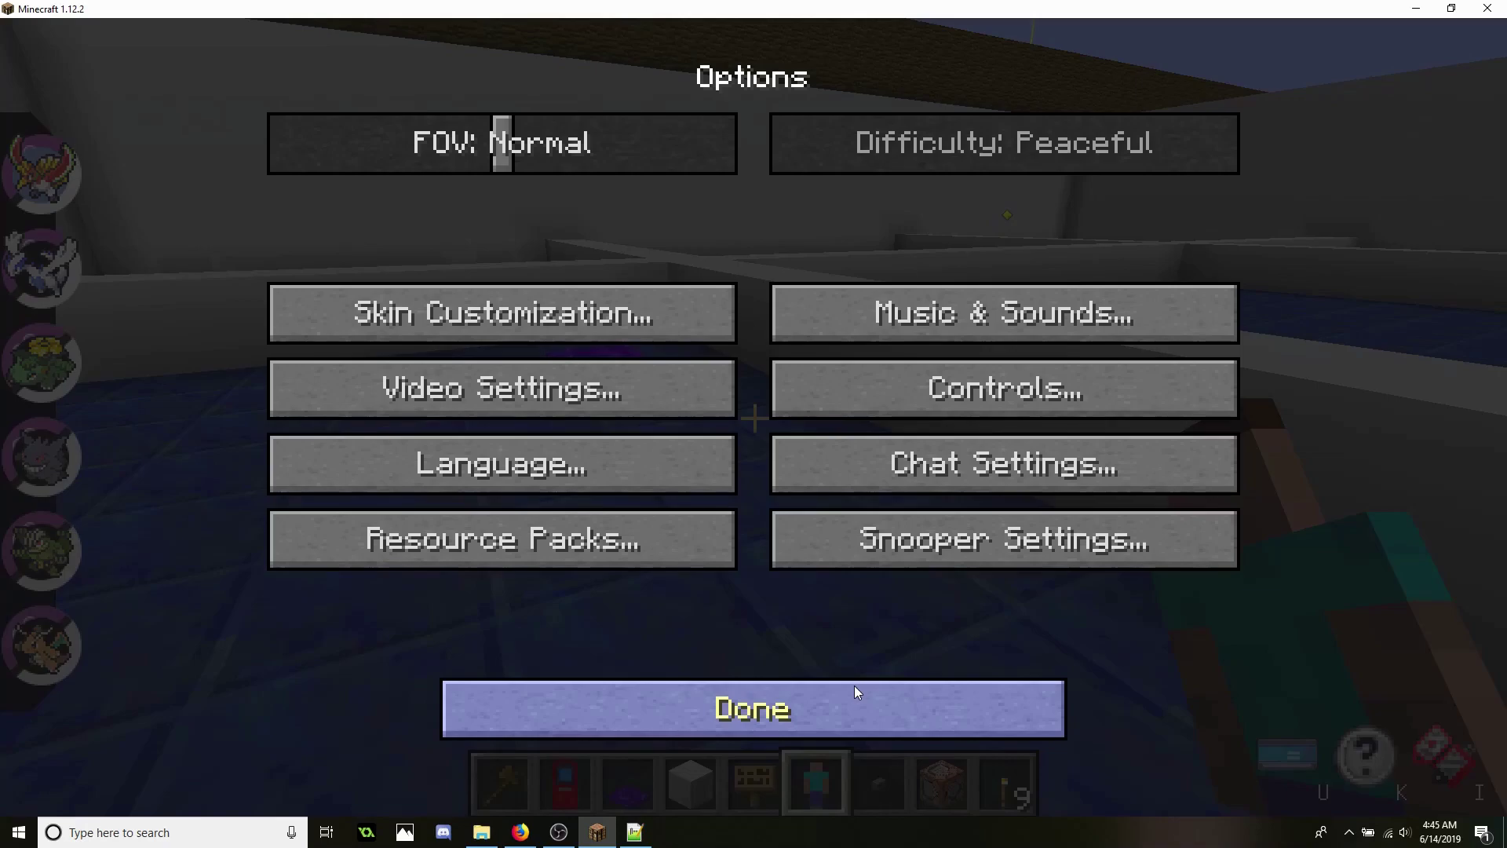
Leave the options, resume the game world and walk to the open lapis lazuli floor
click(755, 709)
click(751, 259)
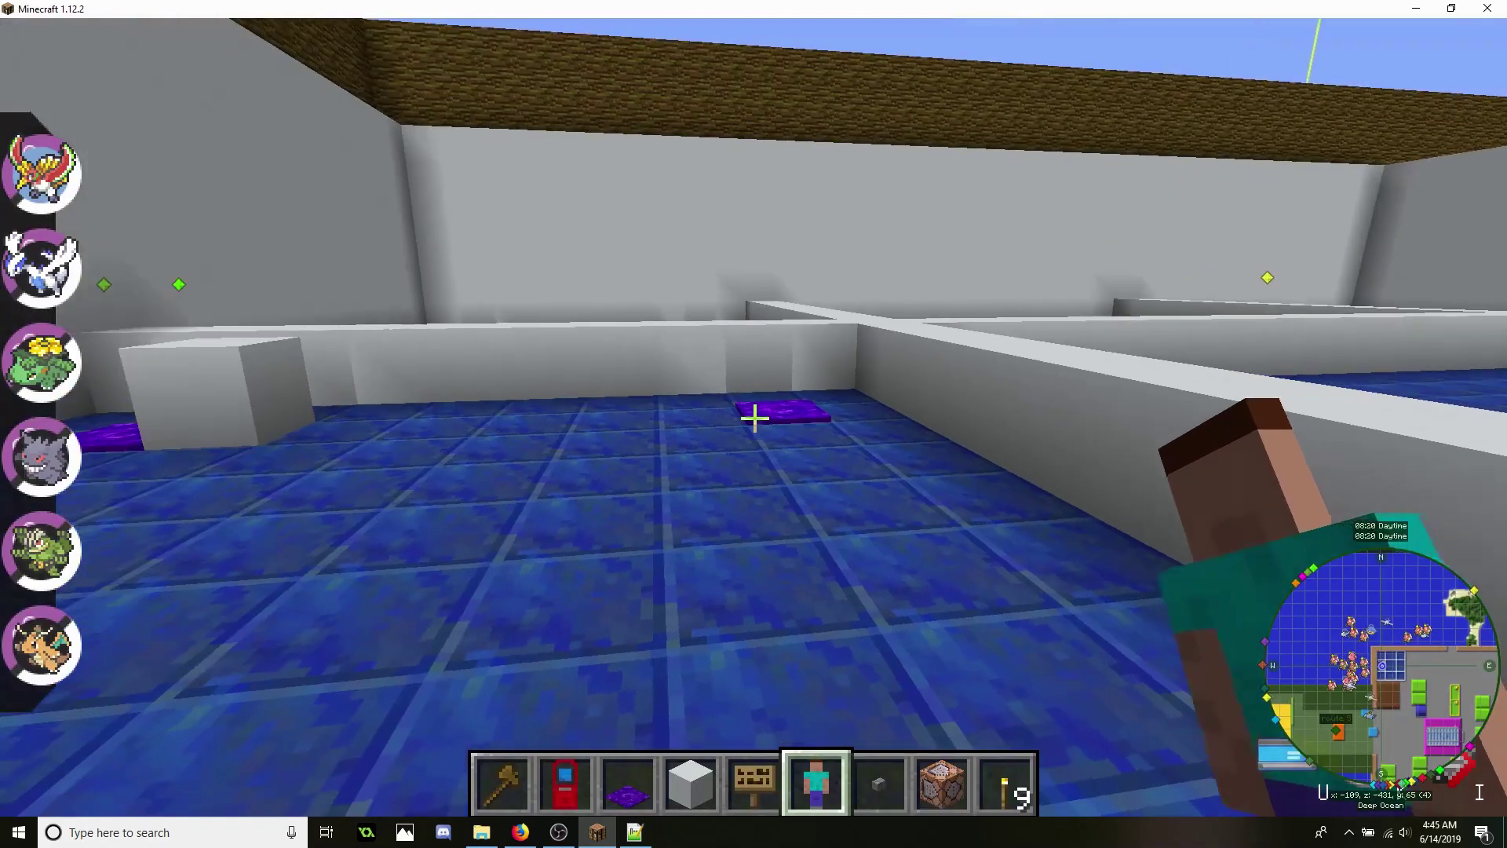
key(w)
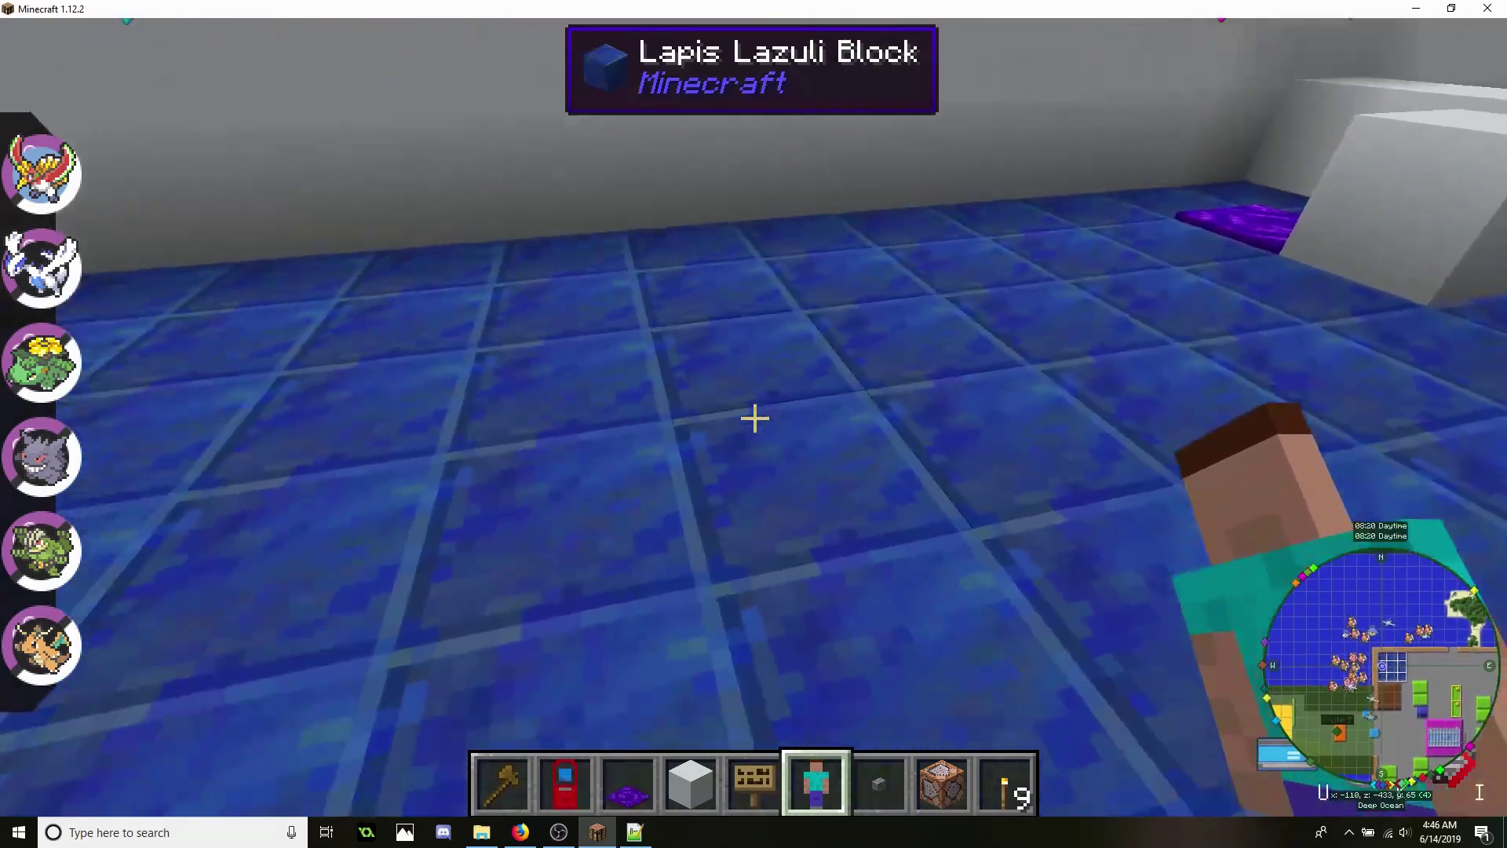
right_click(753, 417)
click(811, 239)
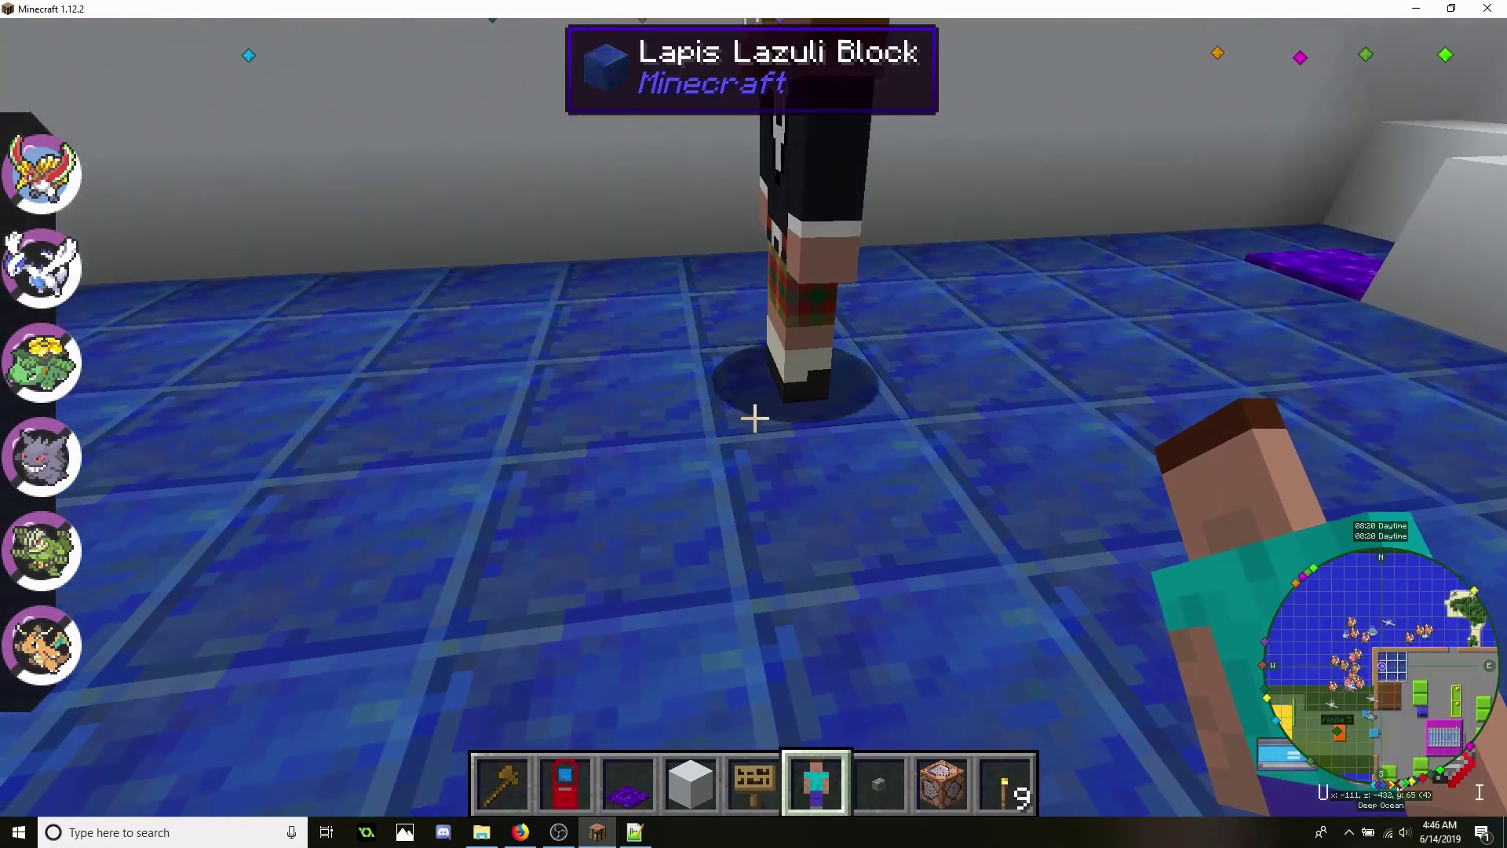
right_click(754, 418)
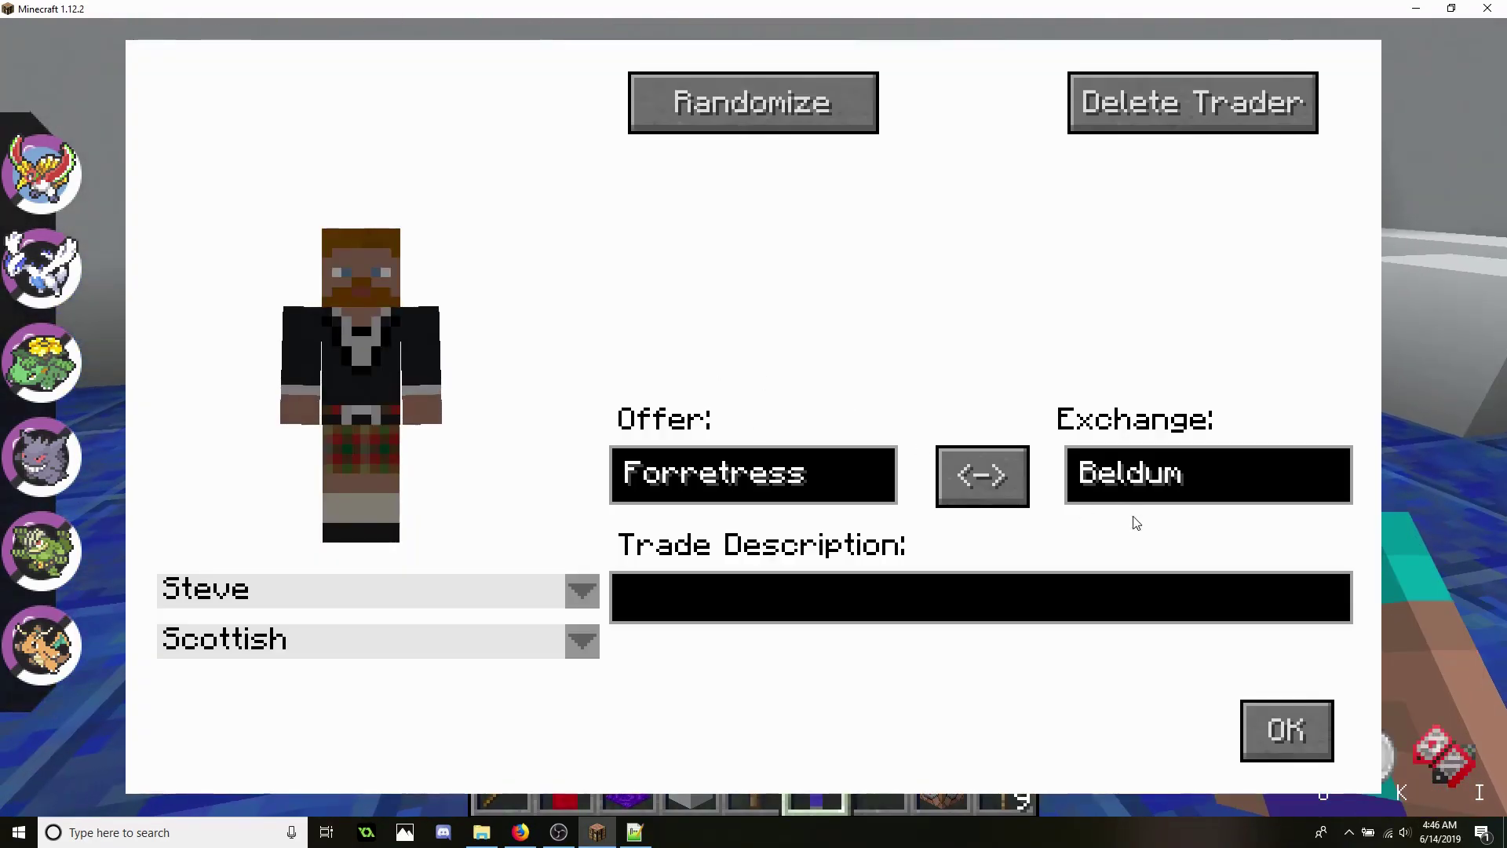
click(583, 639)
scroll(399, 652, down, 1)
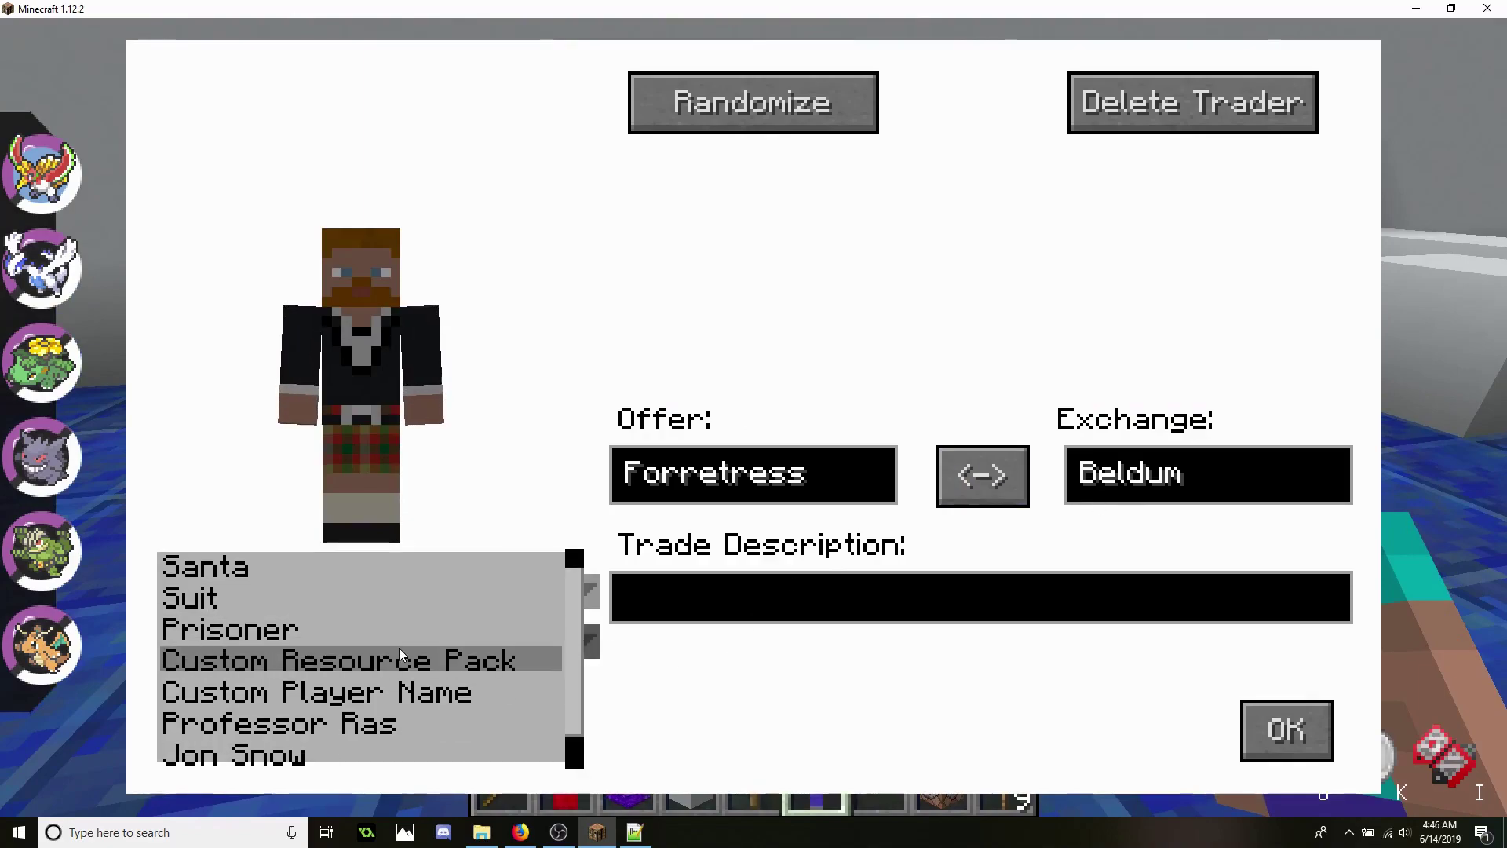
scroll(398, 648, down, 1)
click(381, 632)
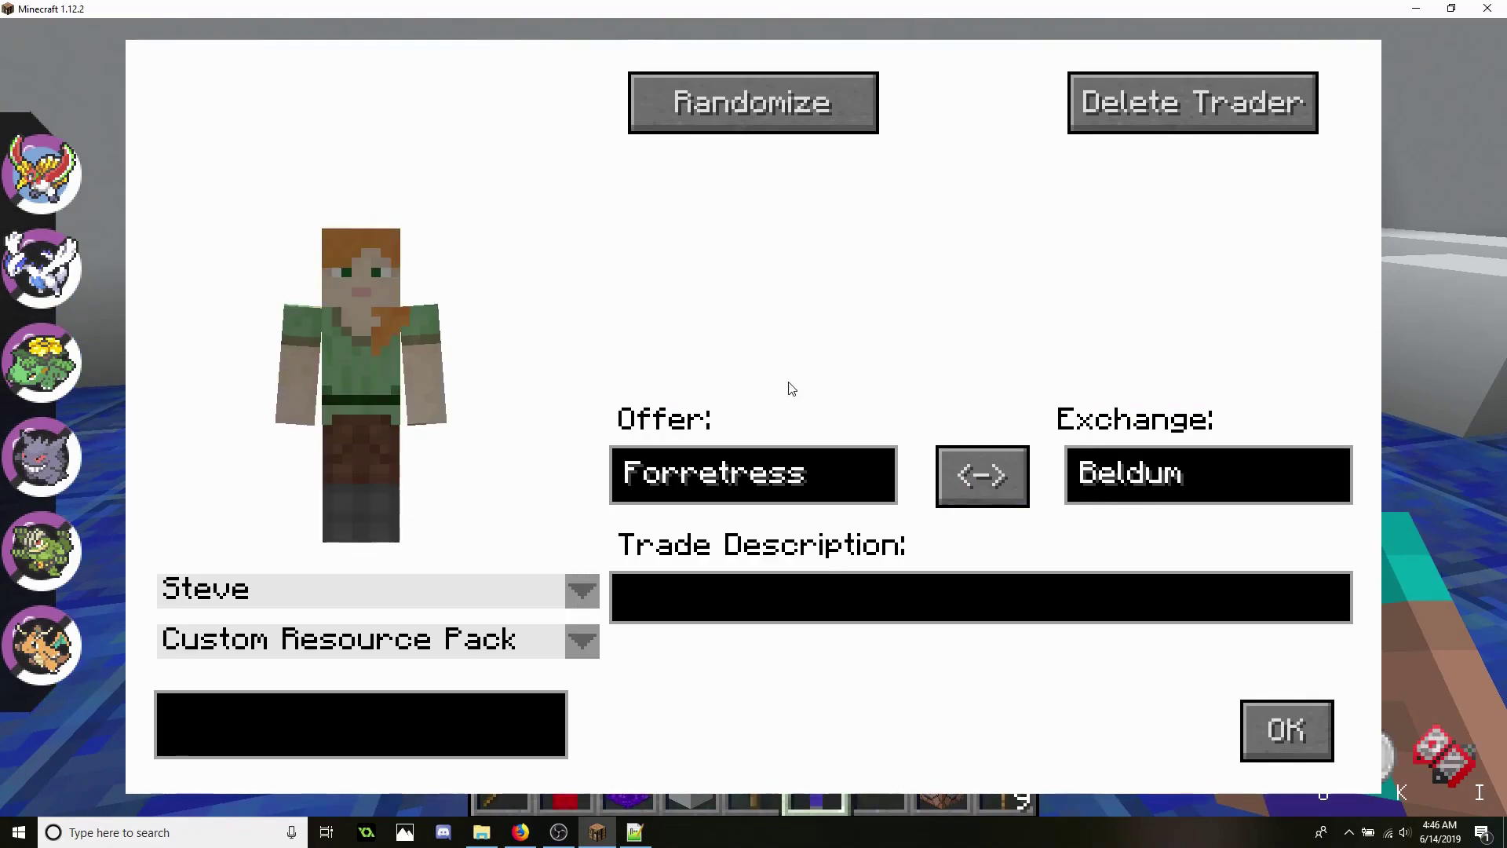
click(1192, 102)
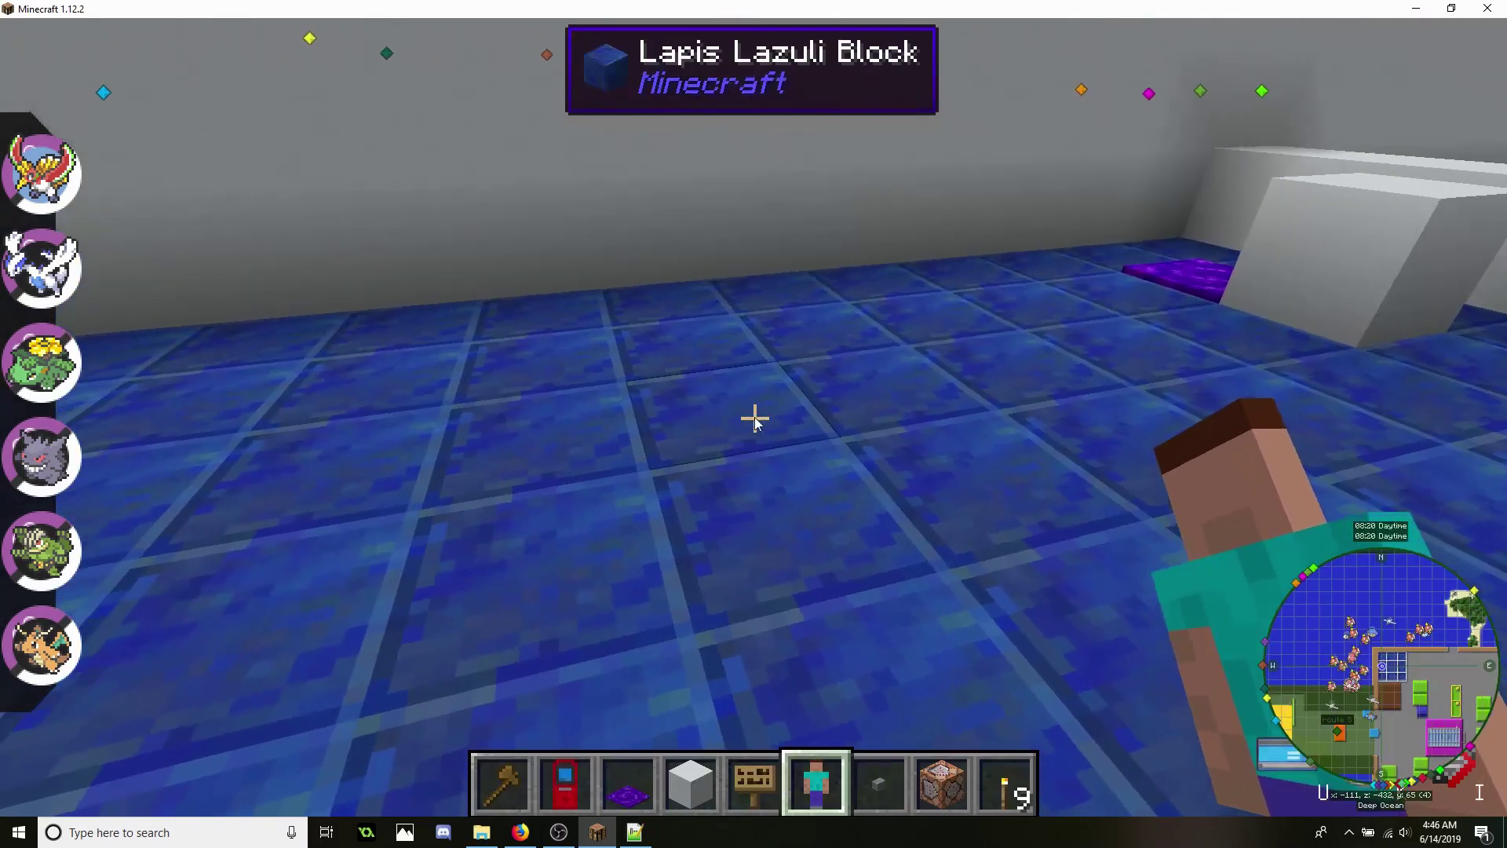
Place a trainer NPC on the lapis floor and set its Steve model's skin to Custom Resource Pack
right_click(753, 423)
click(805, 200)
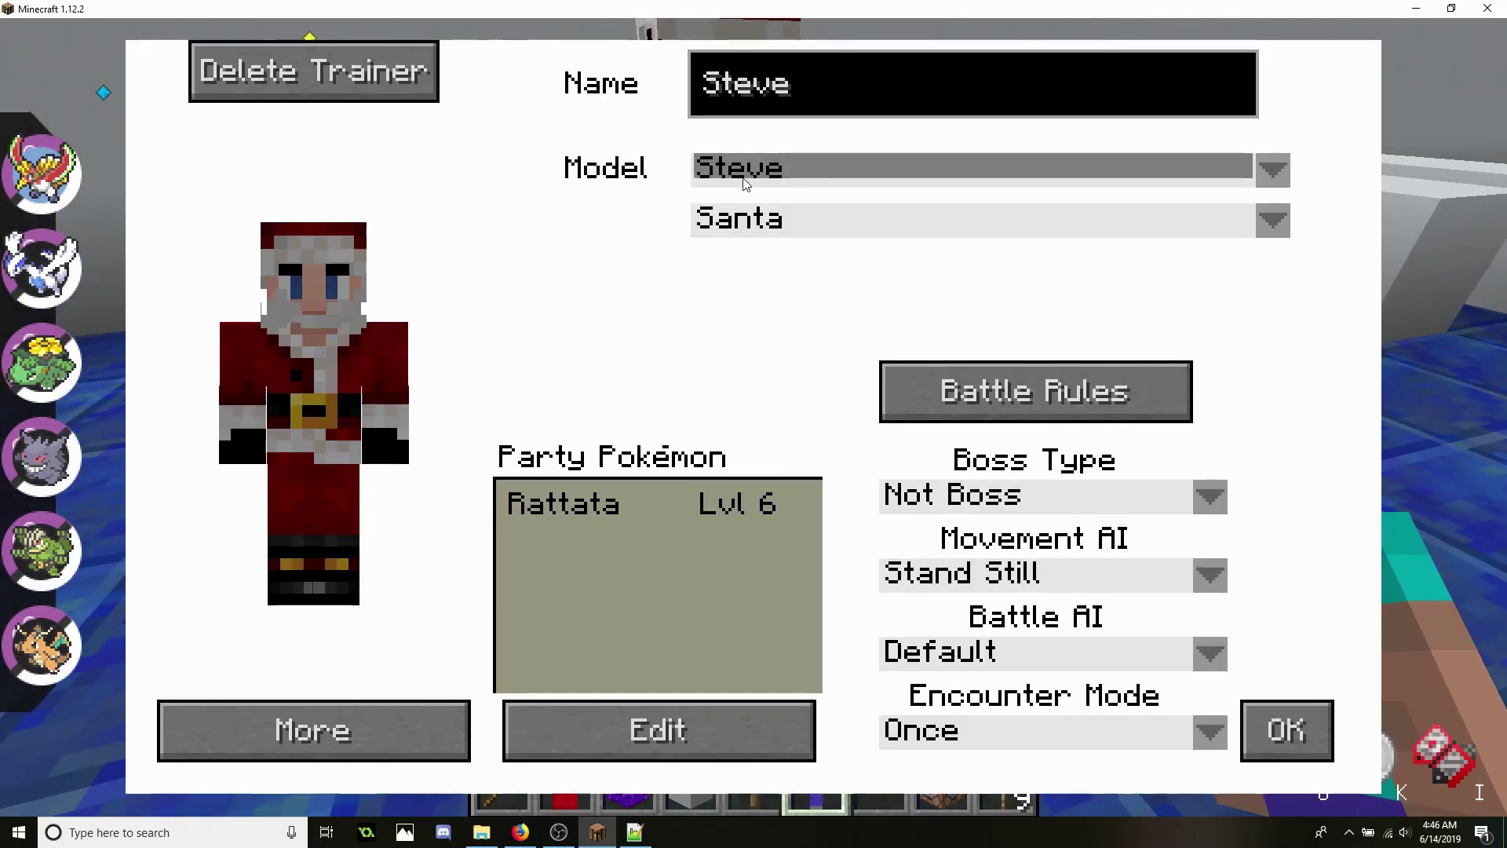
click(777, 220)
click(809, 341)
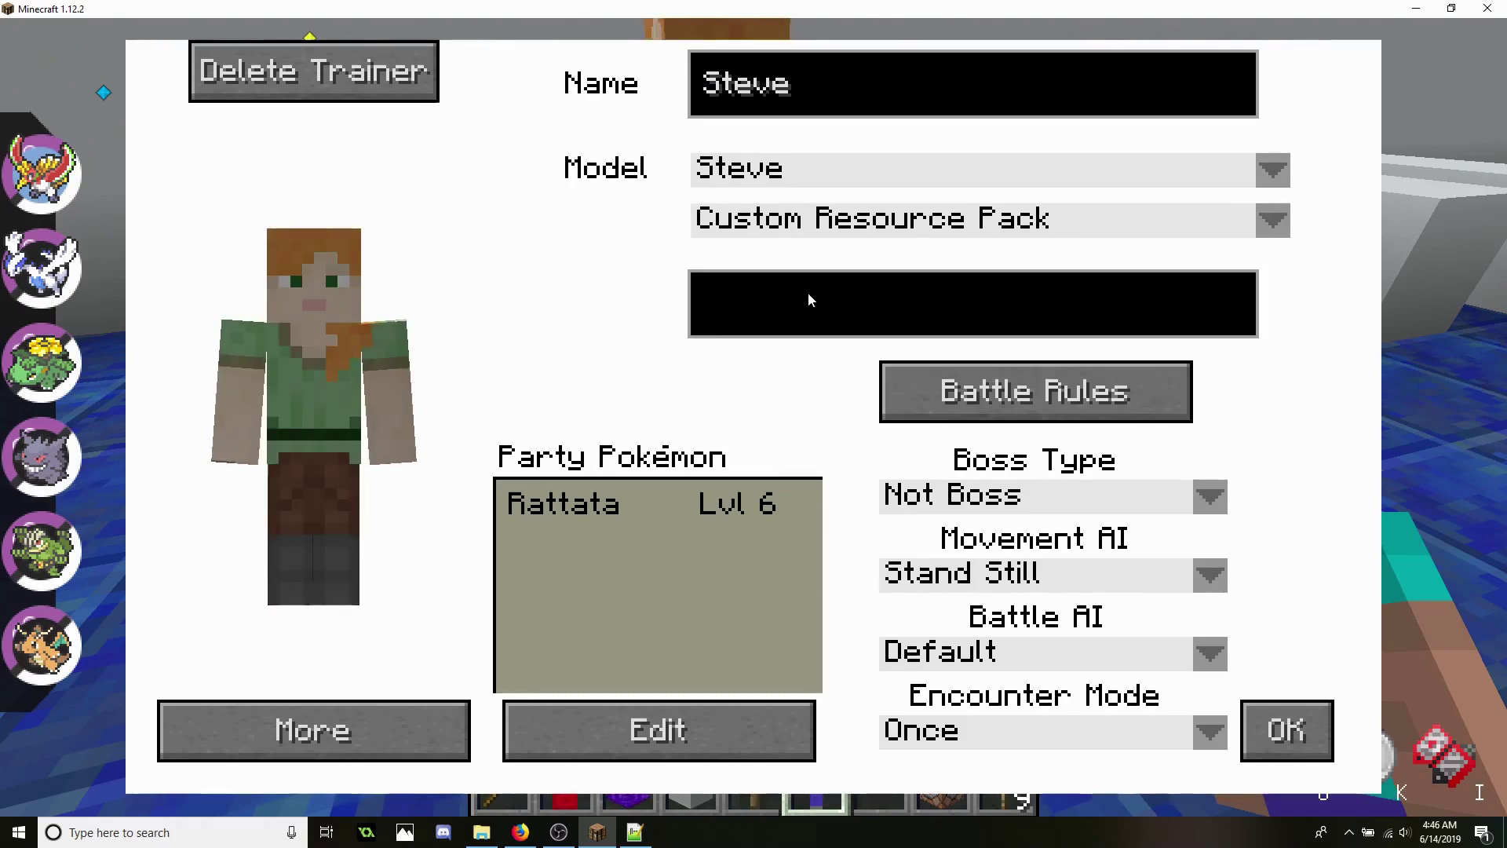
click(811, 300)
Switch to File Explorer and look up the skin file names in Resource Pack Pixelmon Skins, under assets, pixelmon, textures, steve
click(481, 832)
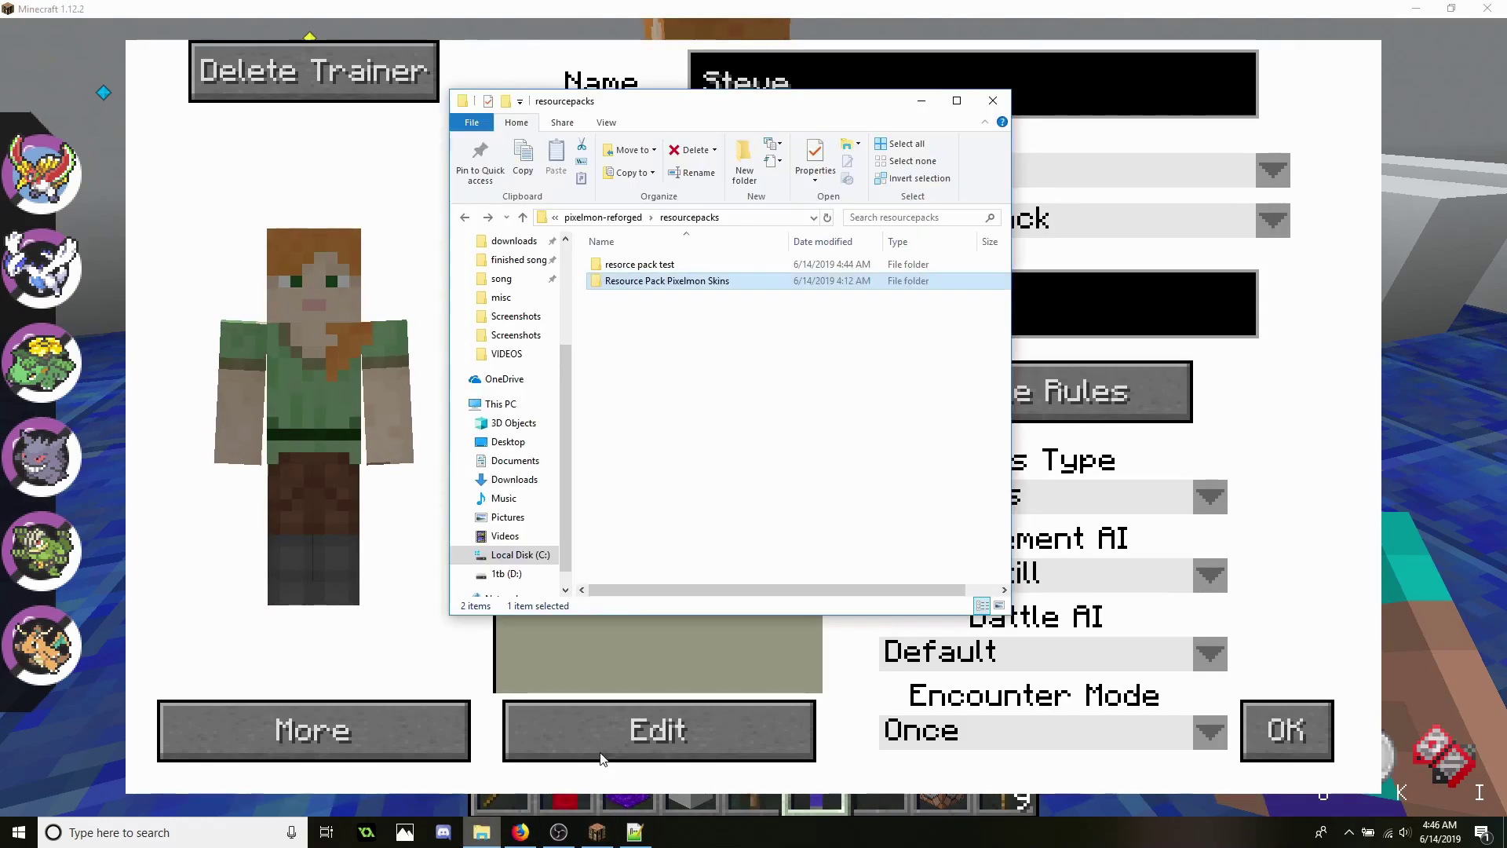
double_click(670, 284)
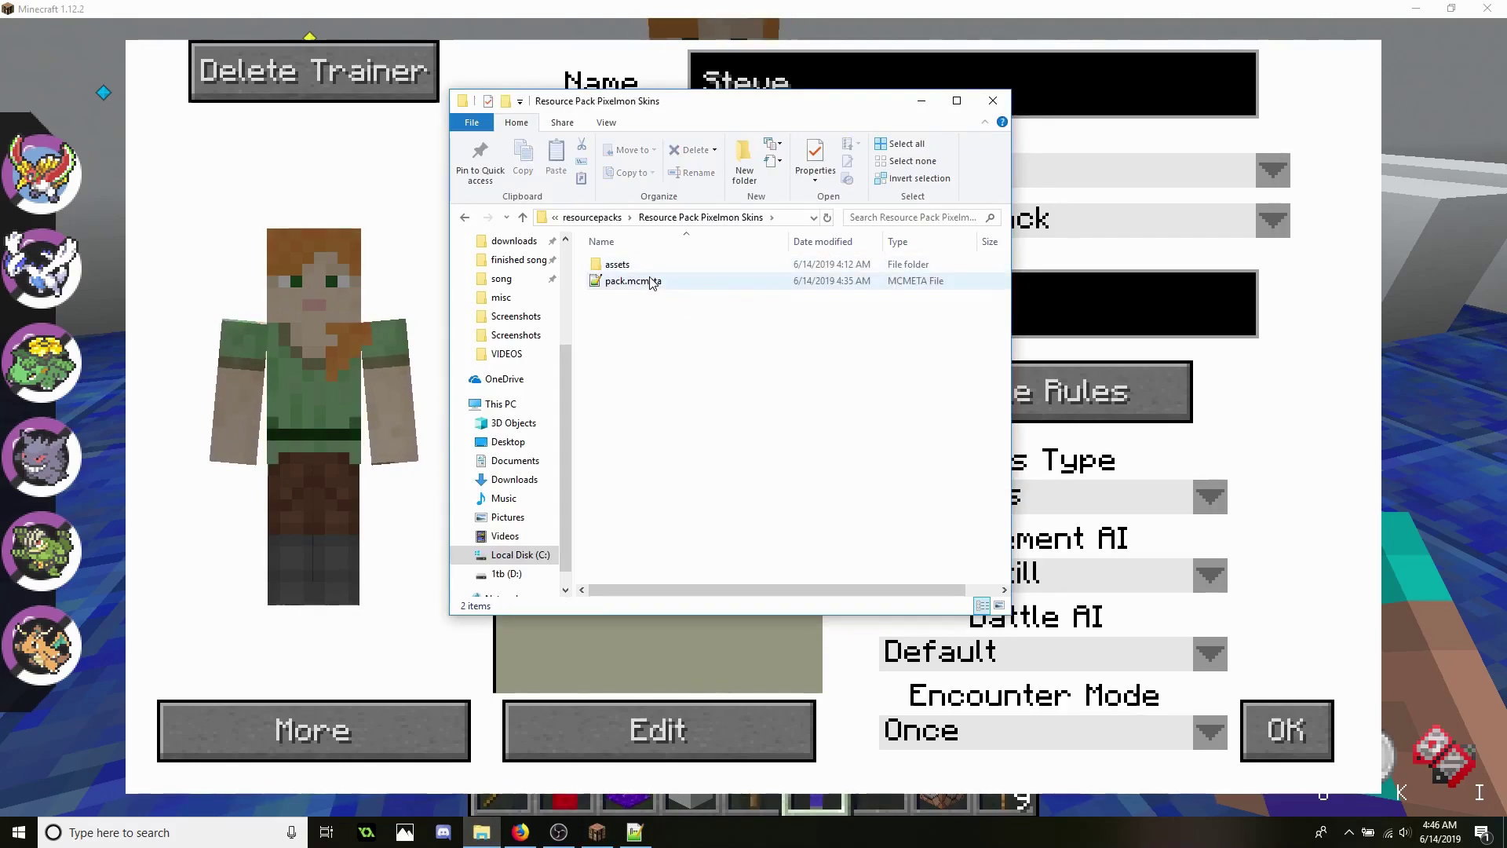
double_click(617, 265)
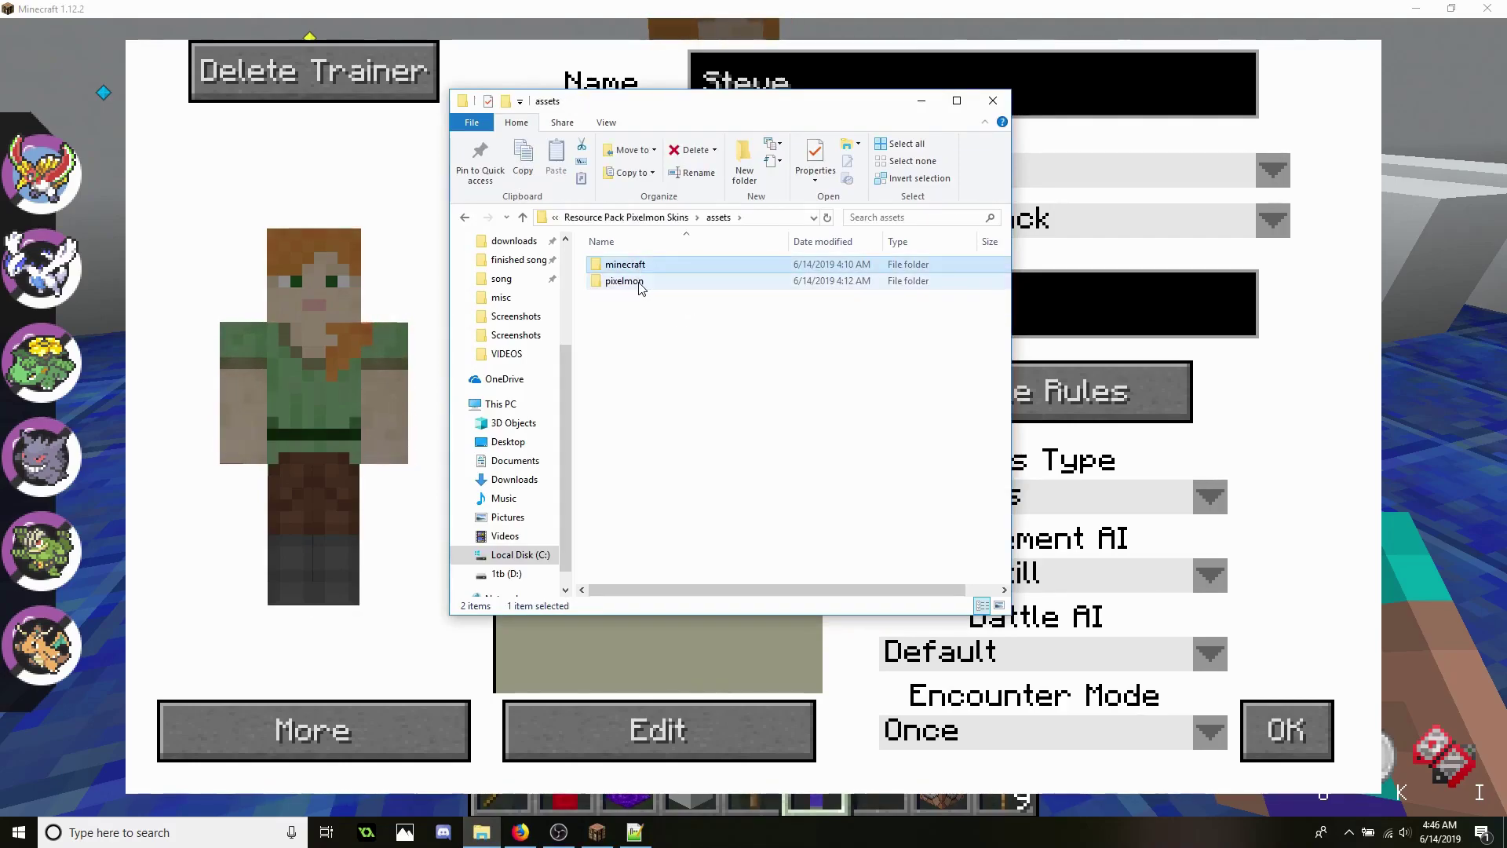
double_click(639, 282)
double_click(628, 265)
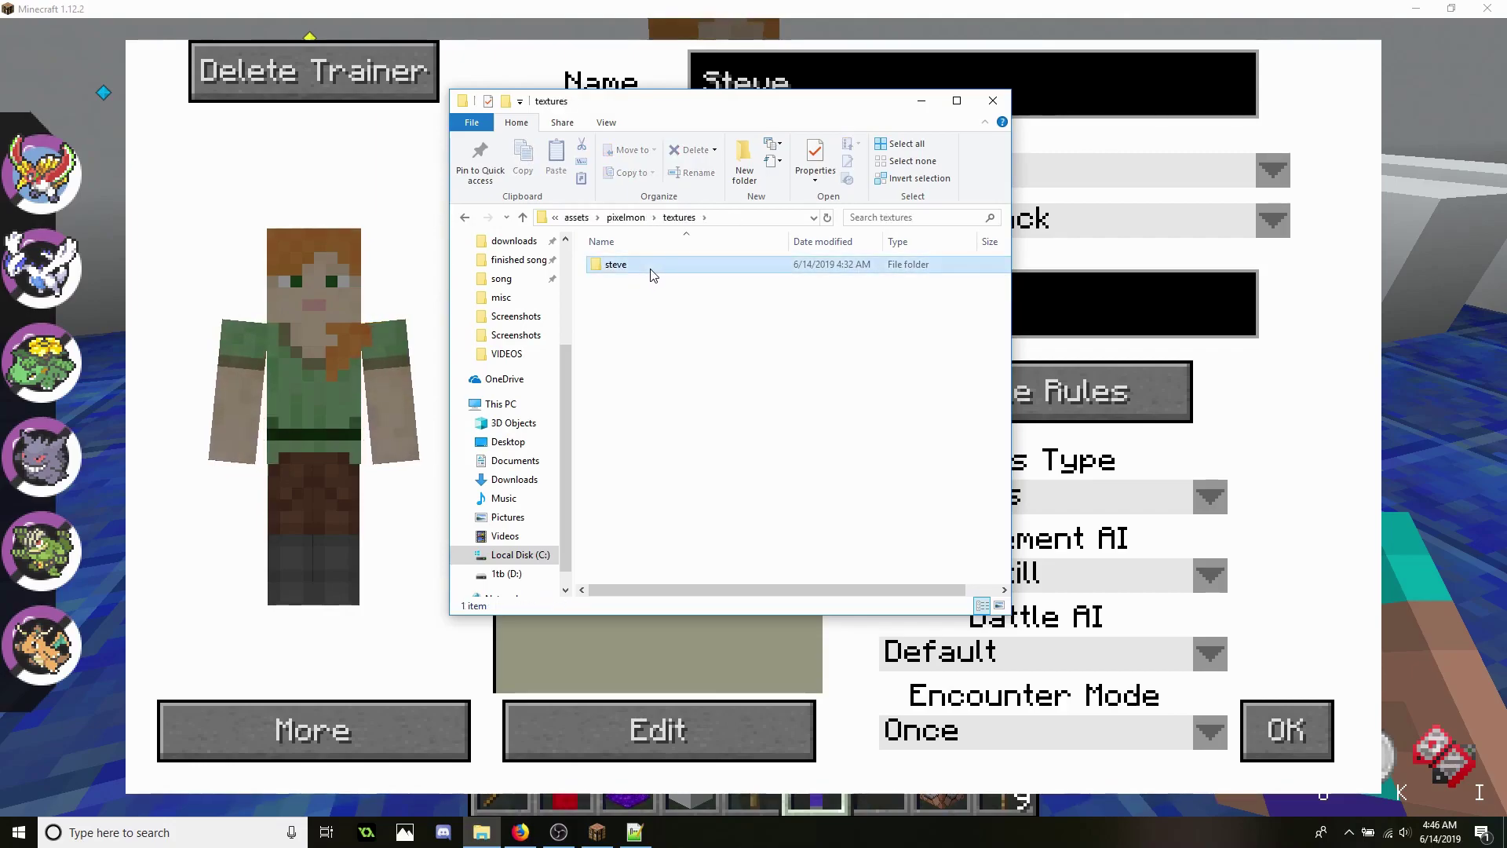
double_click(650, 271)
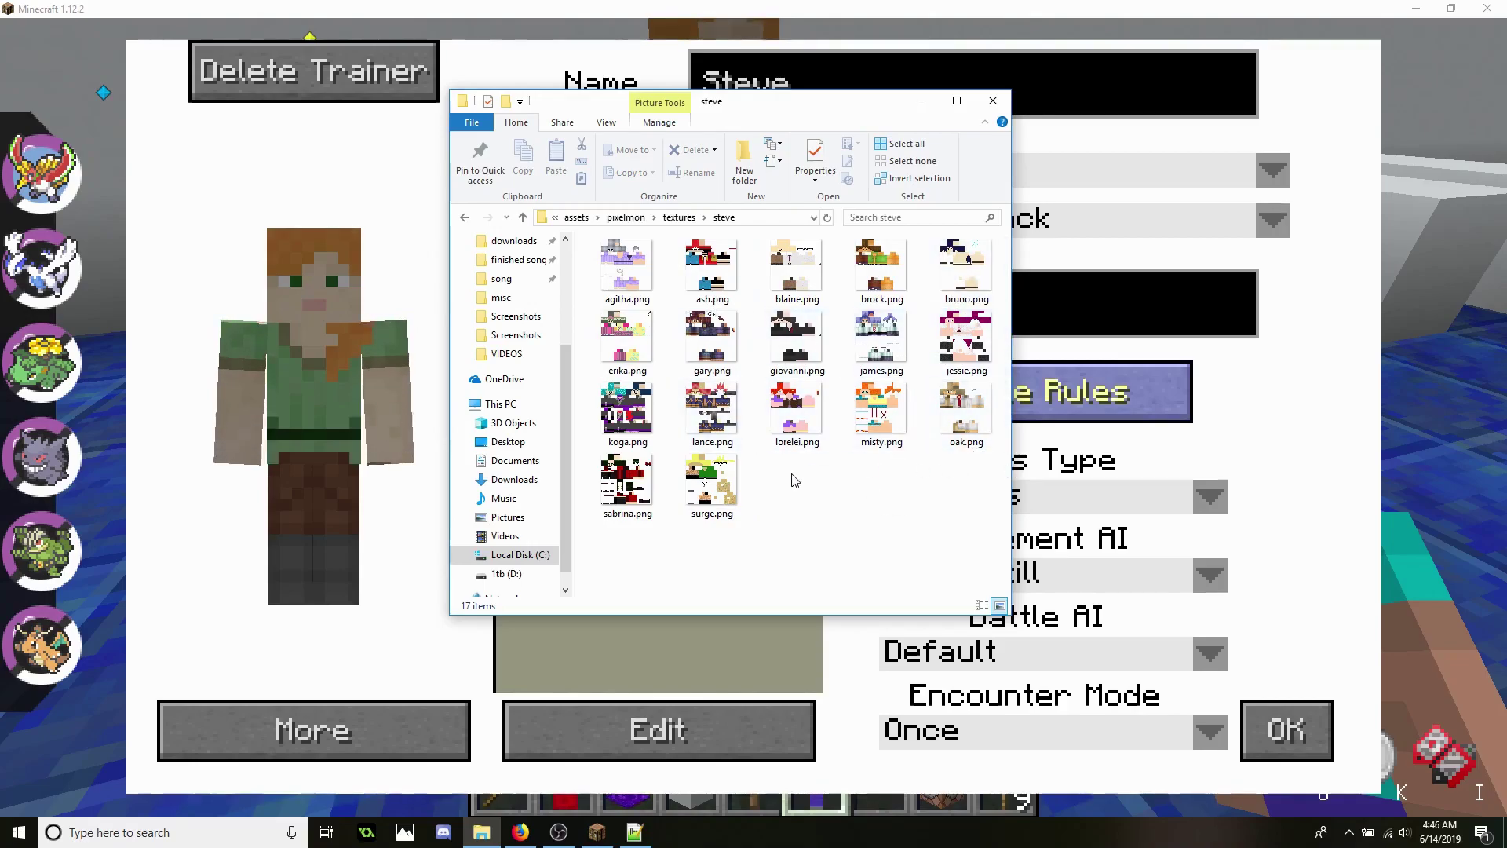
click(1041, 312)
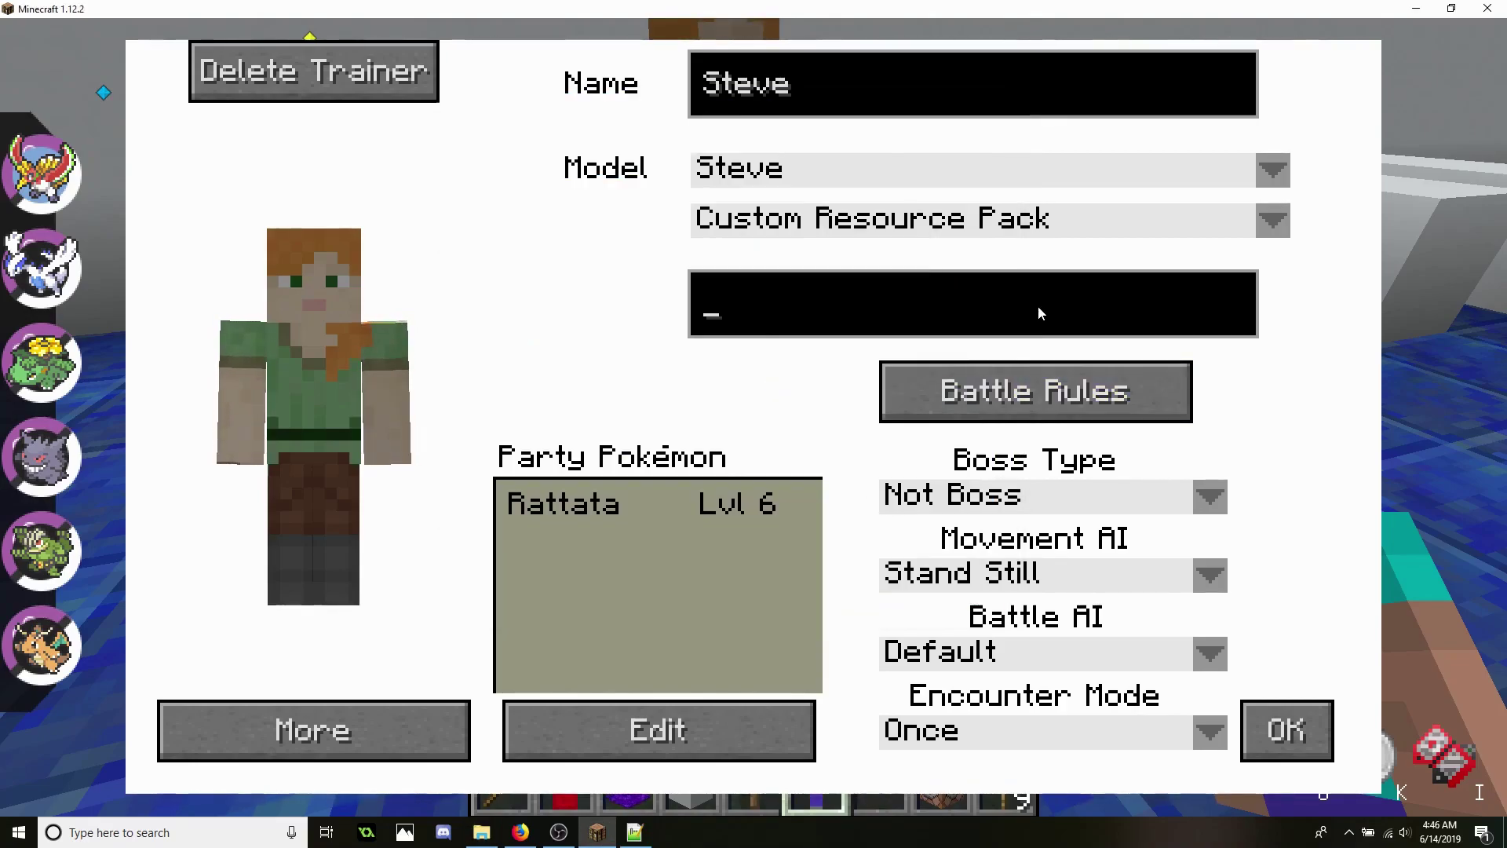
click(481, 832)
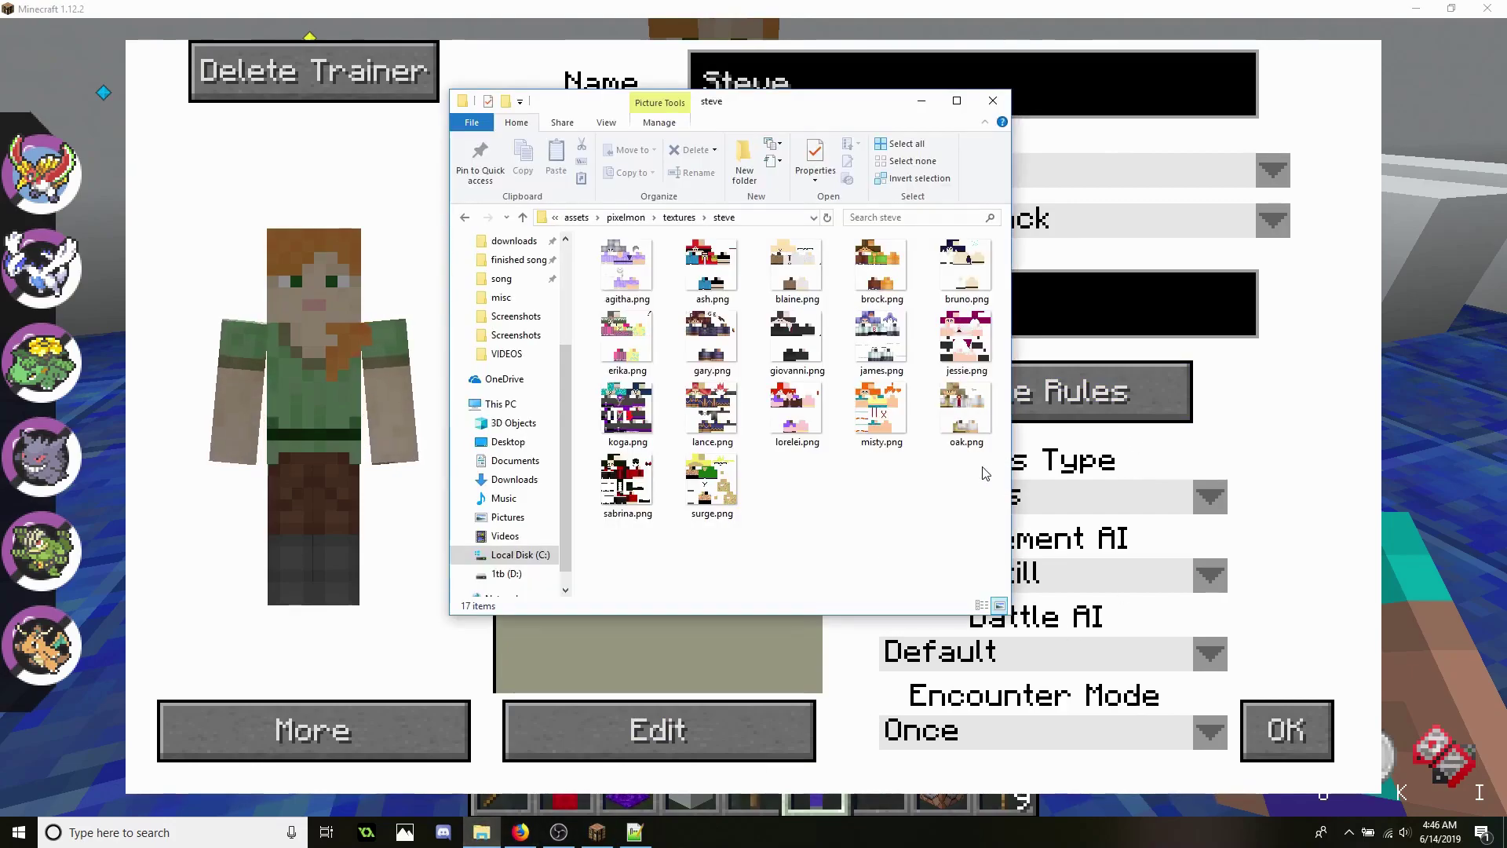
Switch to Minecraft, enter oak as the trainer's custom skin name, and inspect the trainer in the world
click(1107, 308)
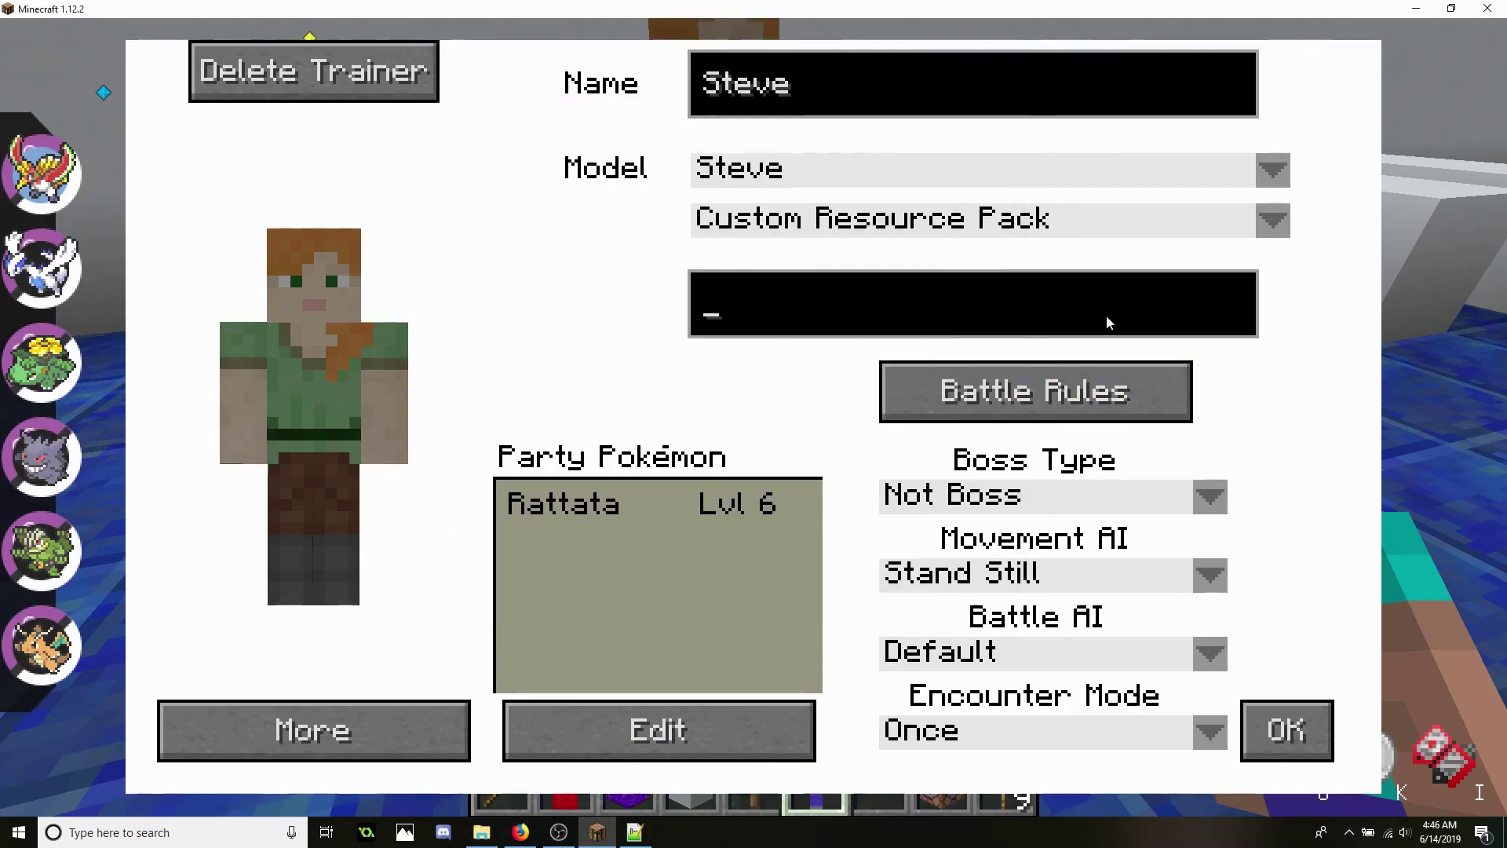
text(oak)
key(Escape)
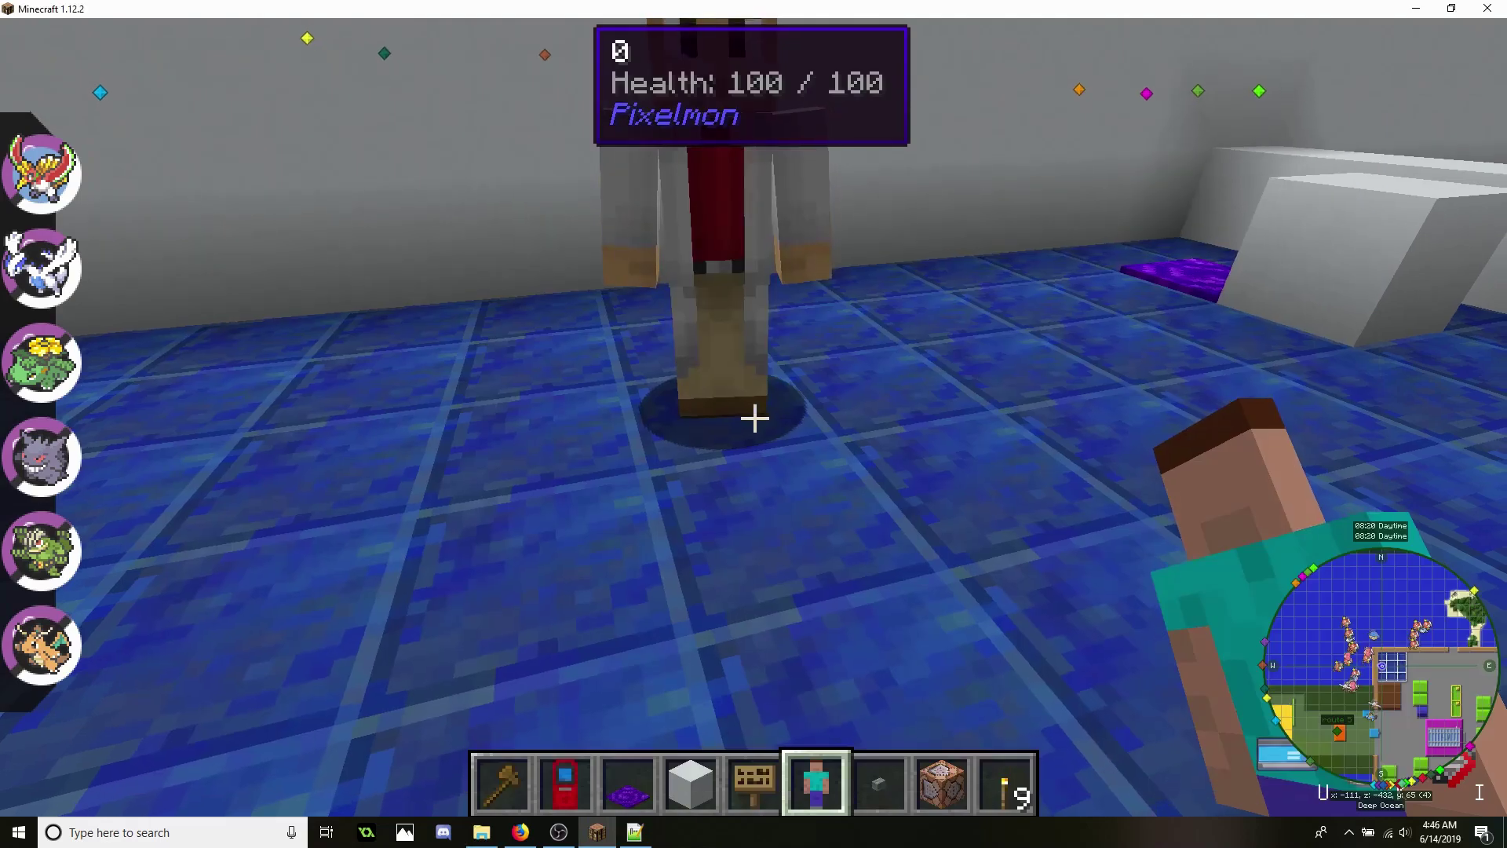
key(w)
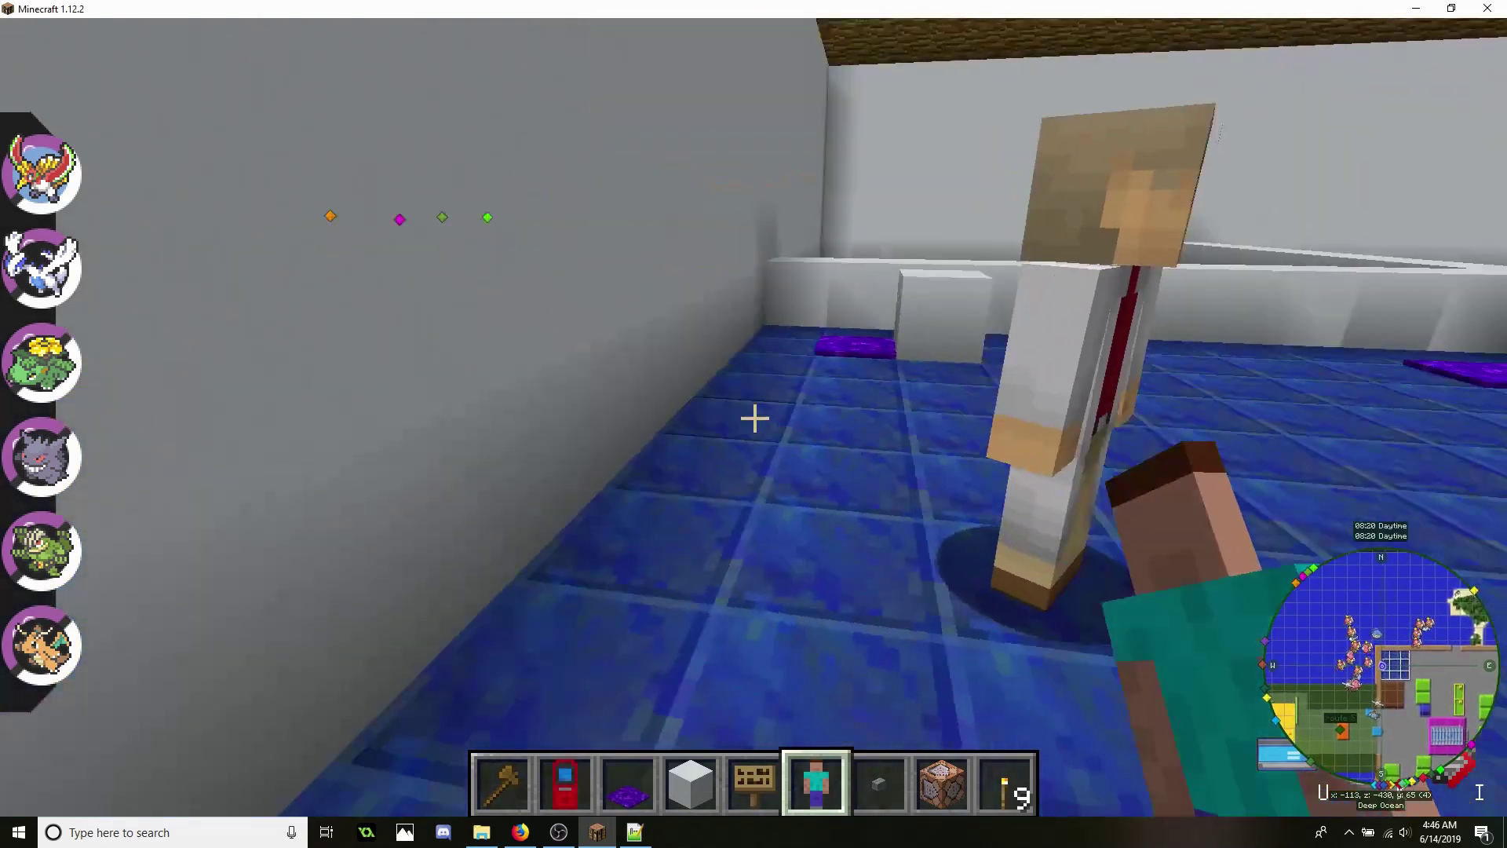
key(s)
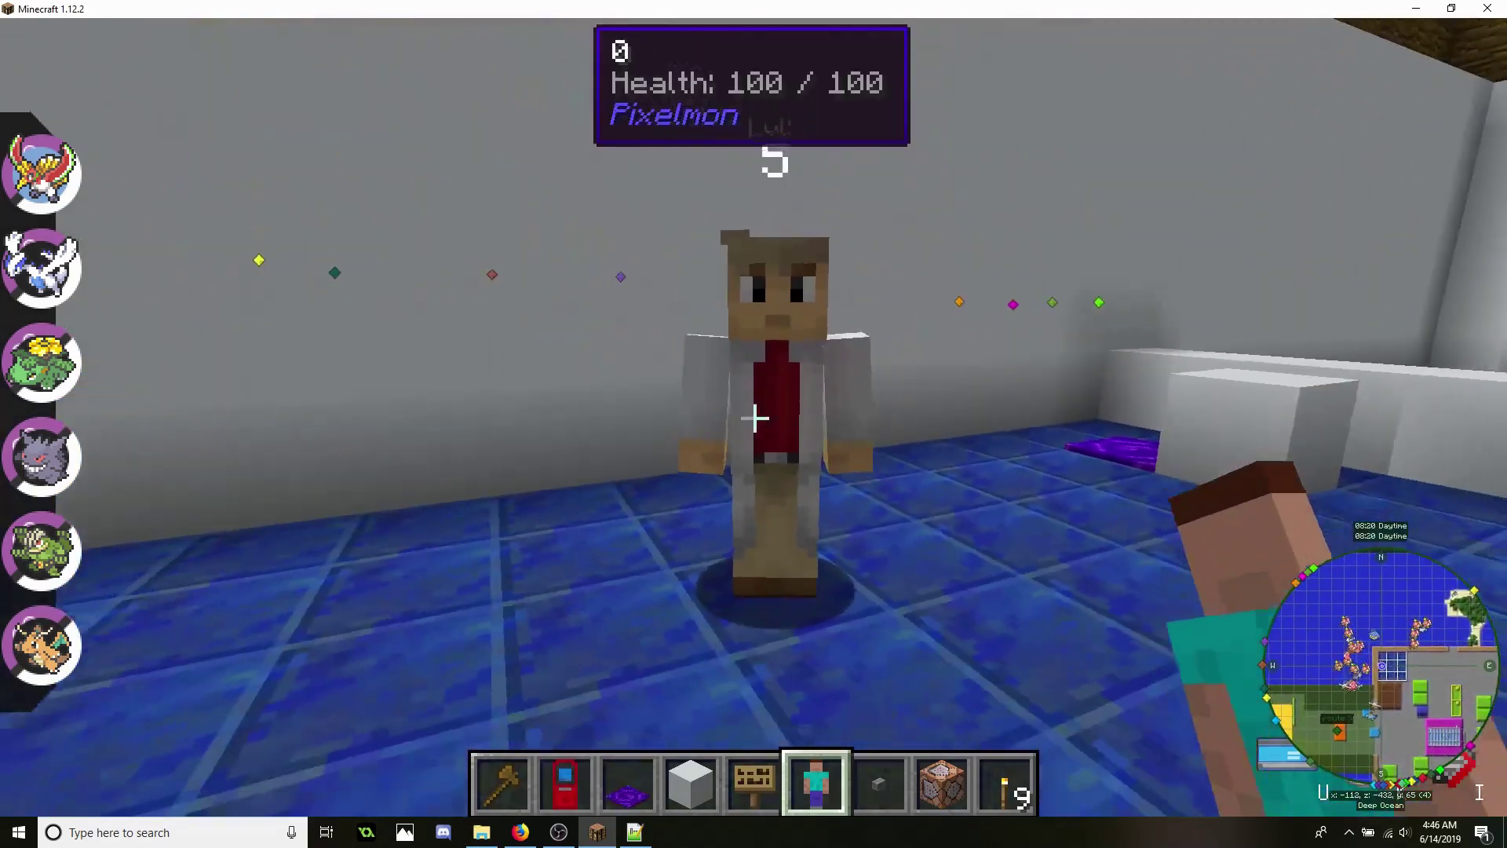
key(w)
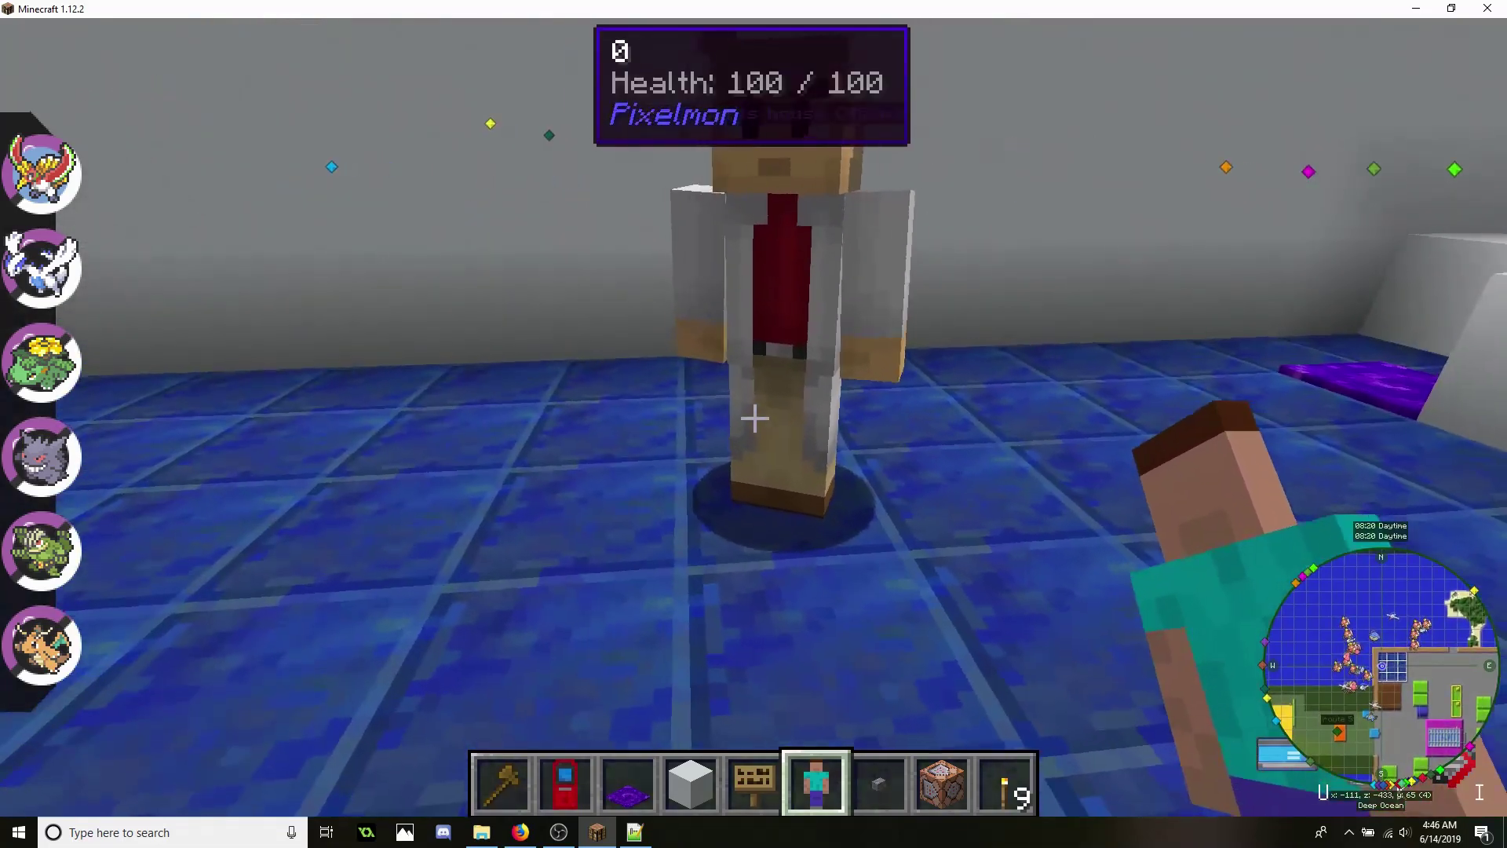
Reopen the oak-skinned trainer's editor and delete the trainer
right_click(753, 418)
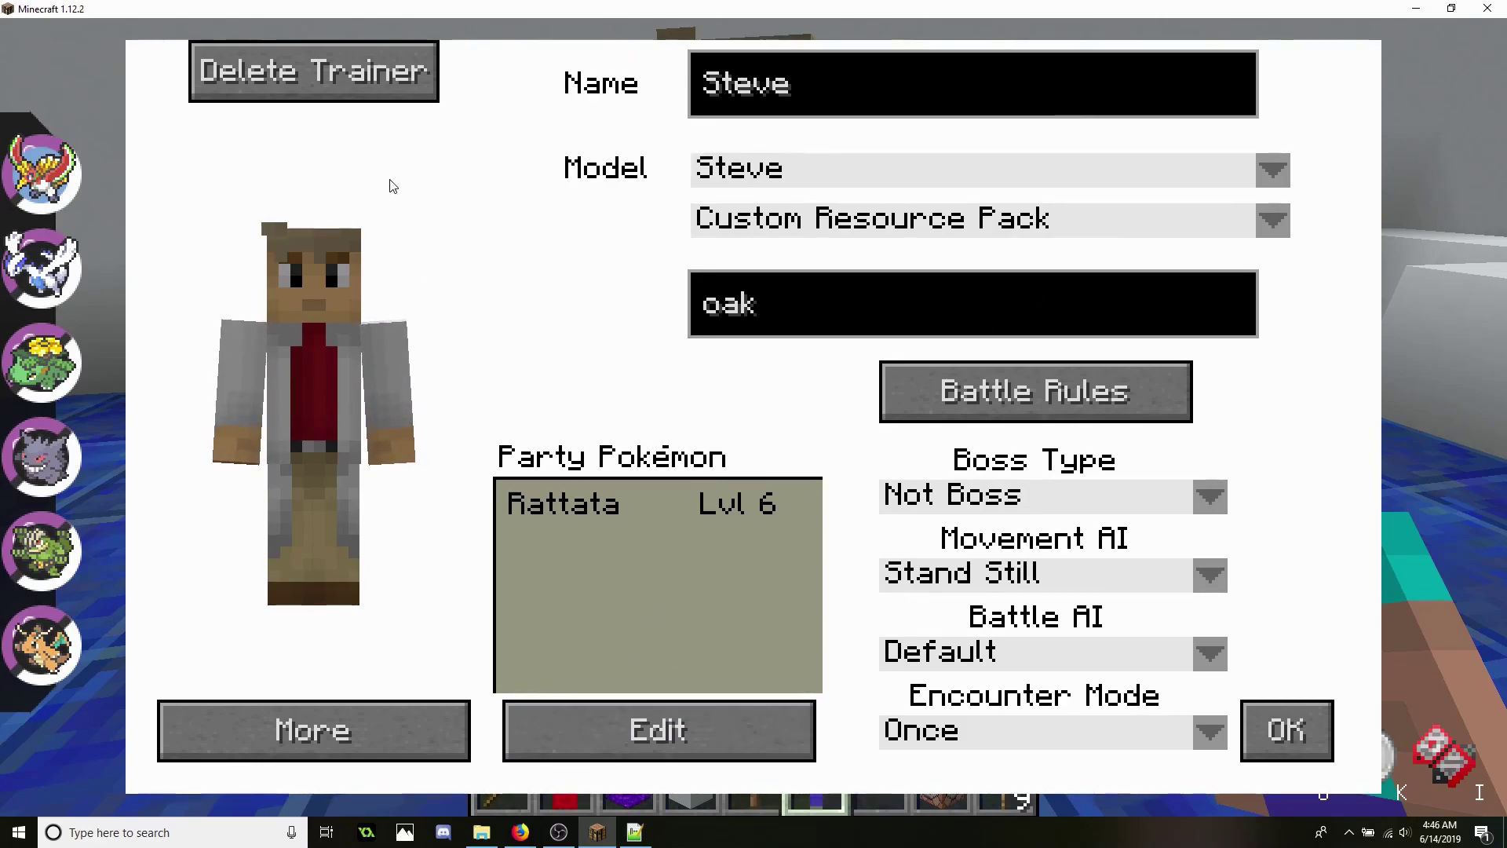
click(331, 91)
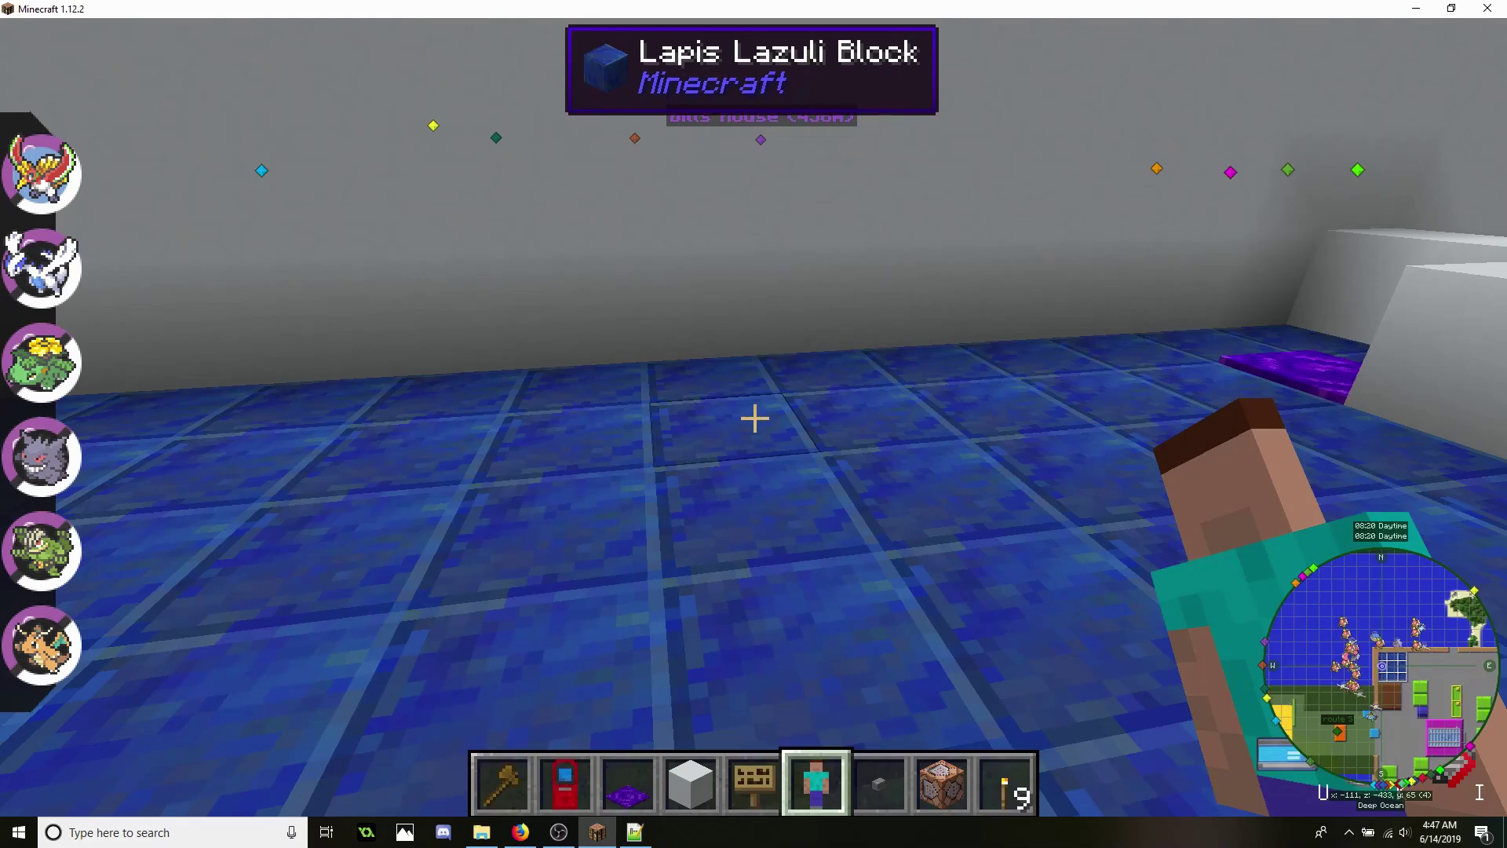